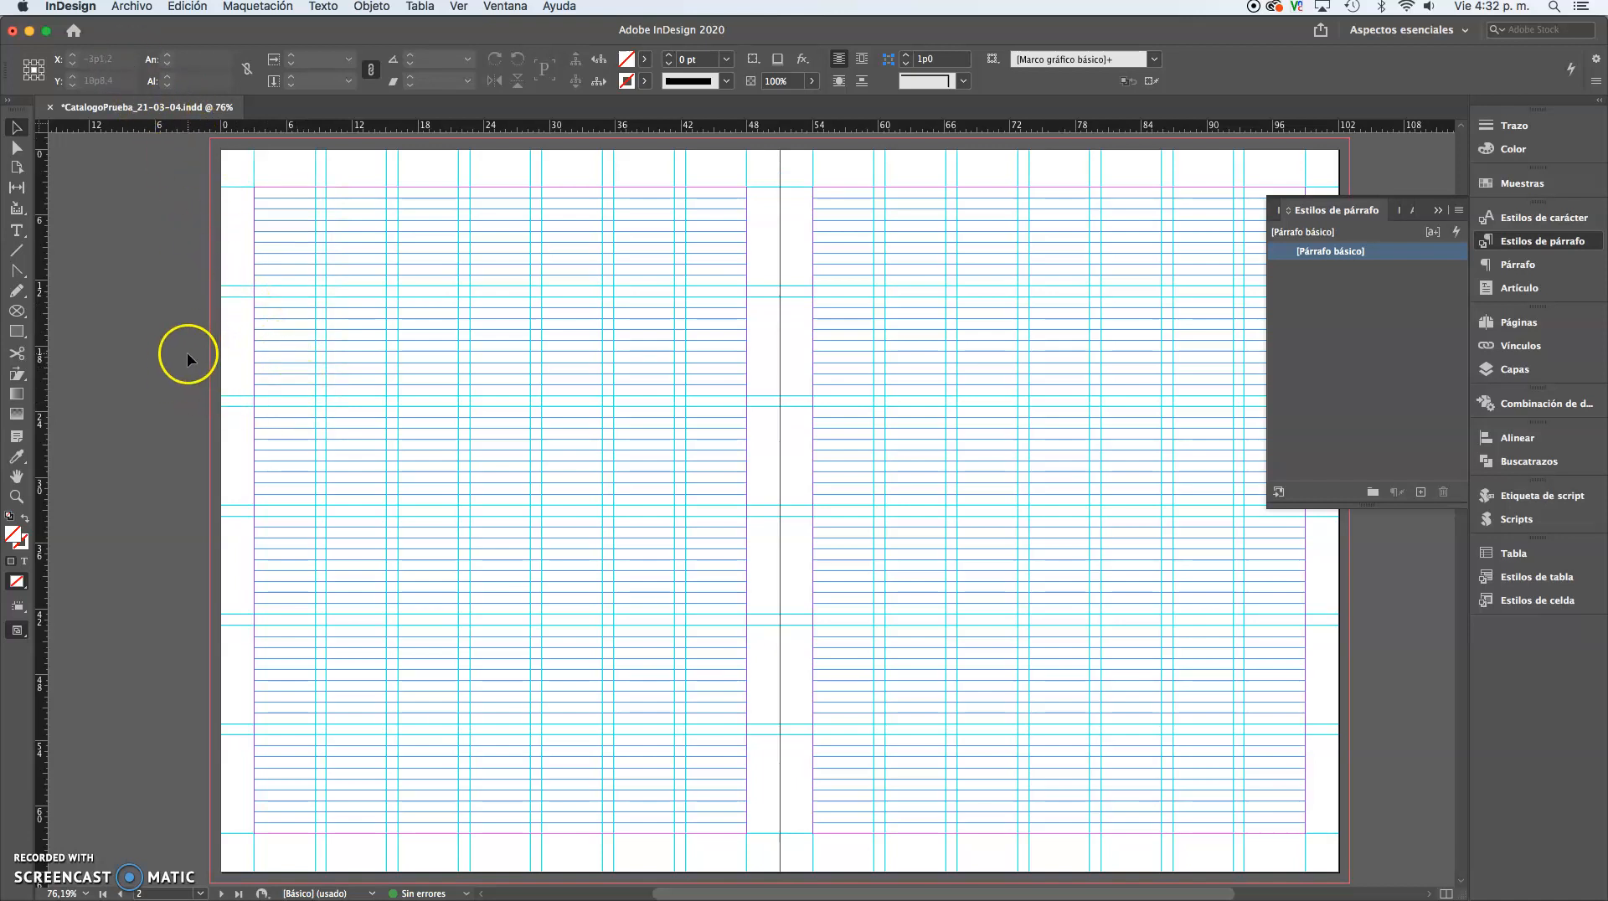
Step: Import InfoMonitoresWacky.xlsx with sheet InfoMonitores.csv, cell range A1:F22, as an unformatted table without a table style
{"action": "key", "text": "super+d"}
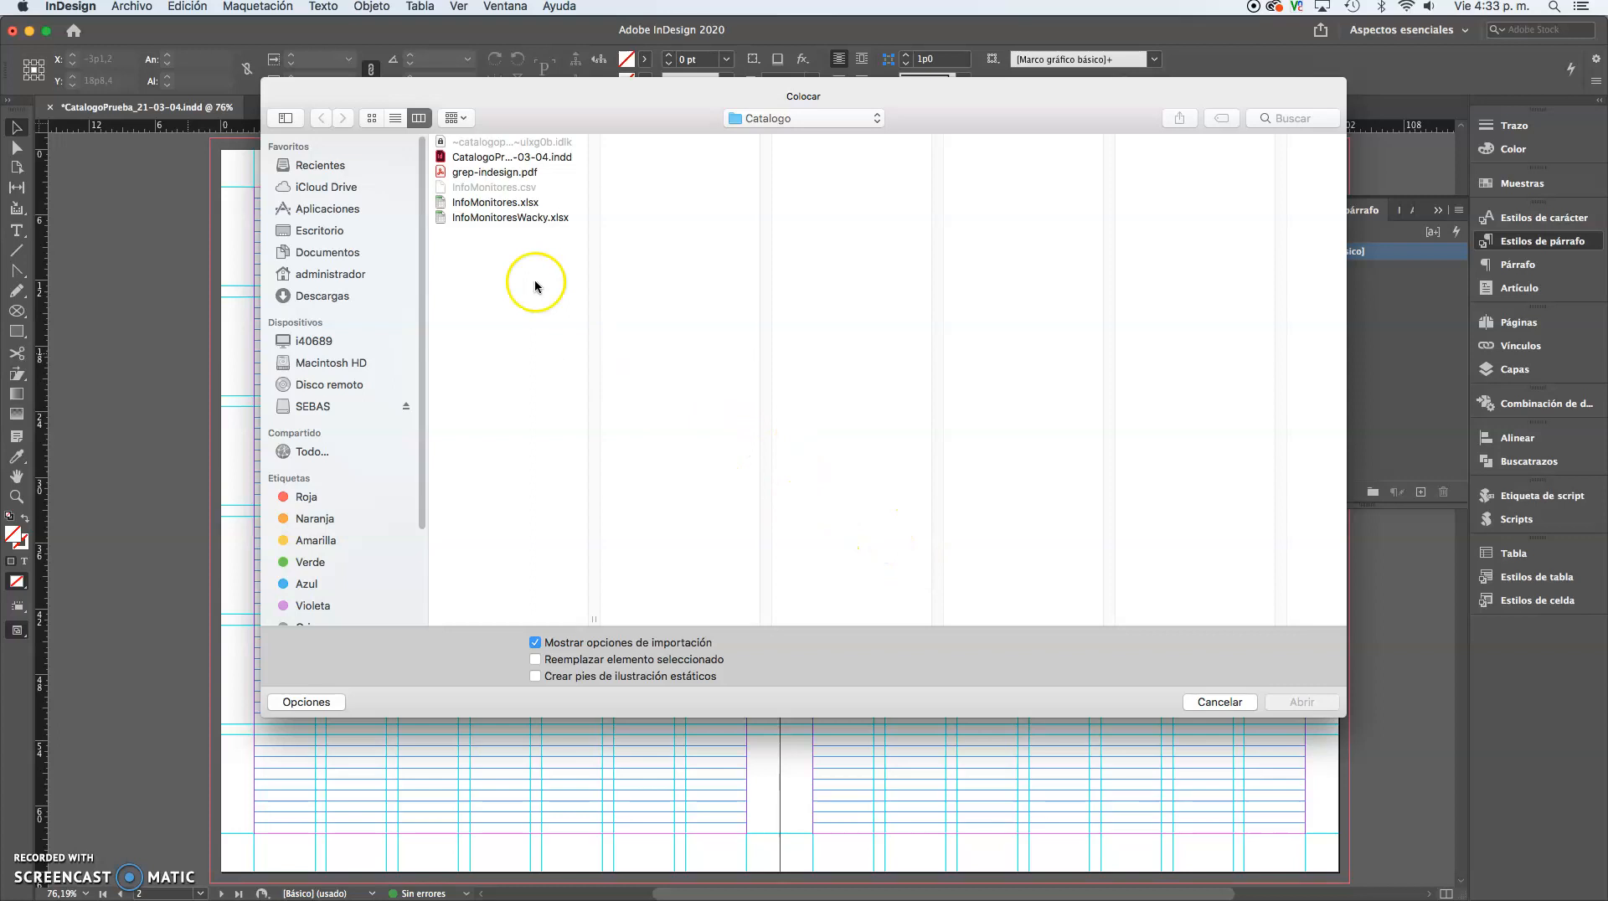
{"action": "left_click", "coordinate": [526, 217]}
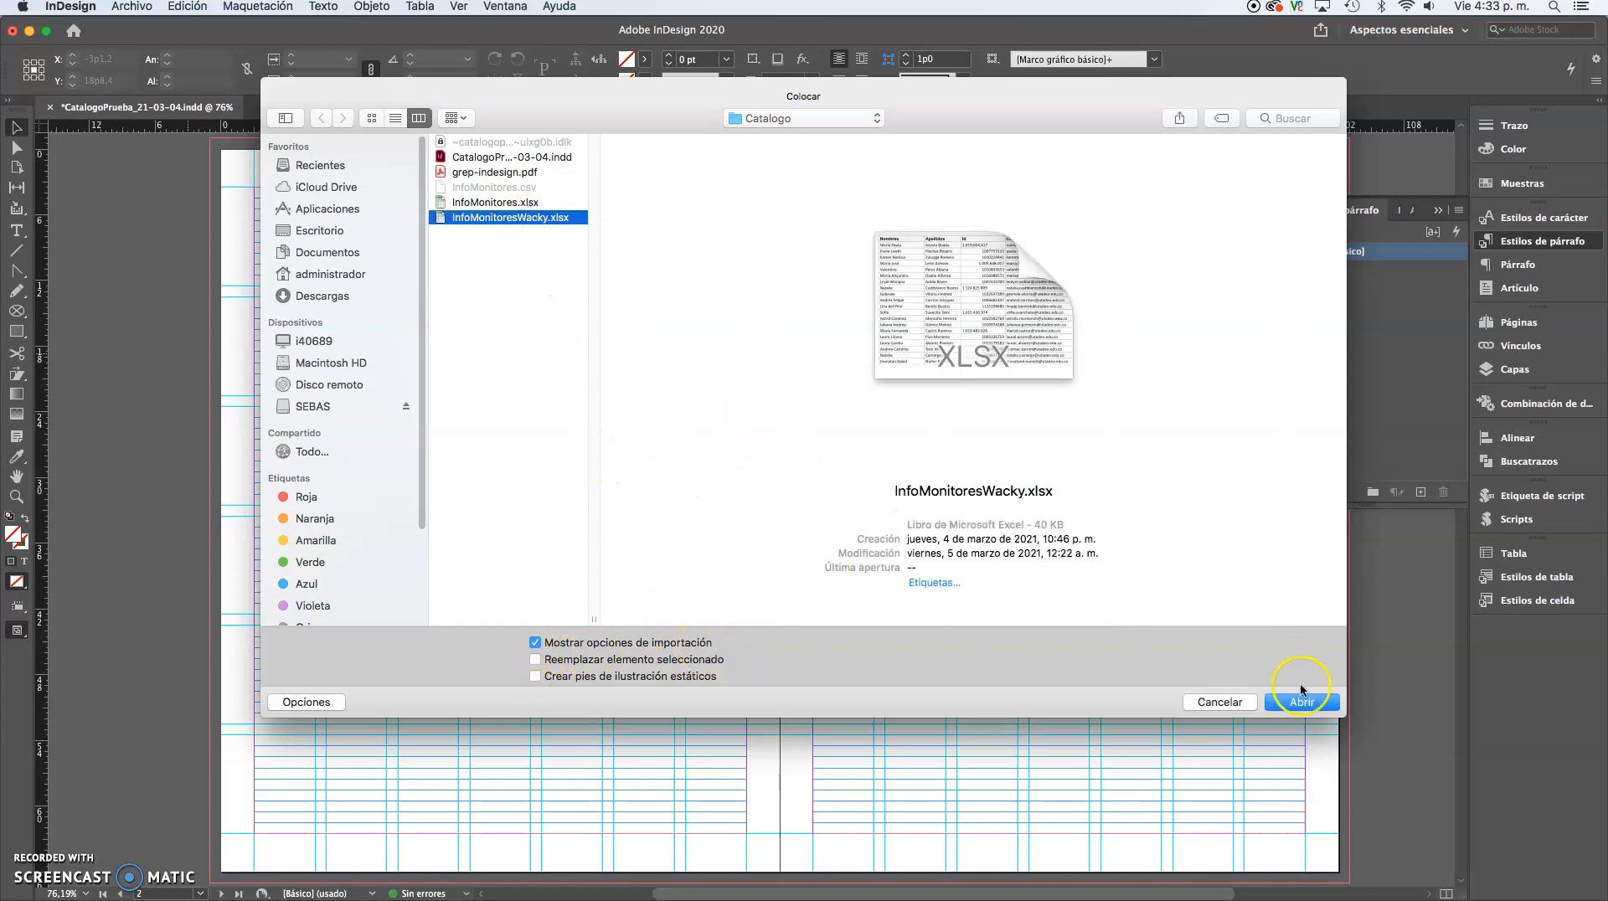
{"action": "left_click", "coordinate": [1303, 703]}
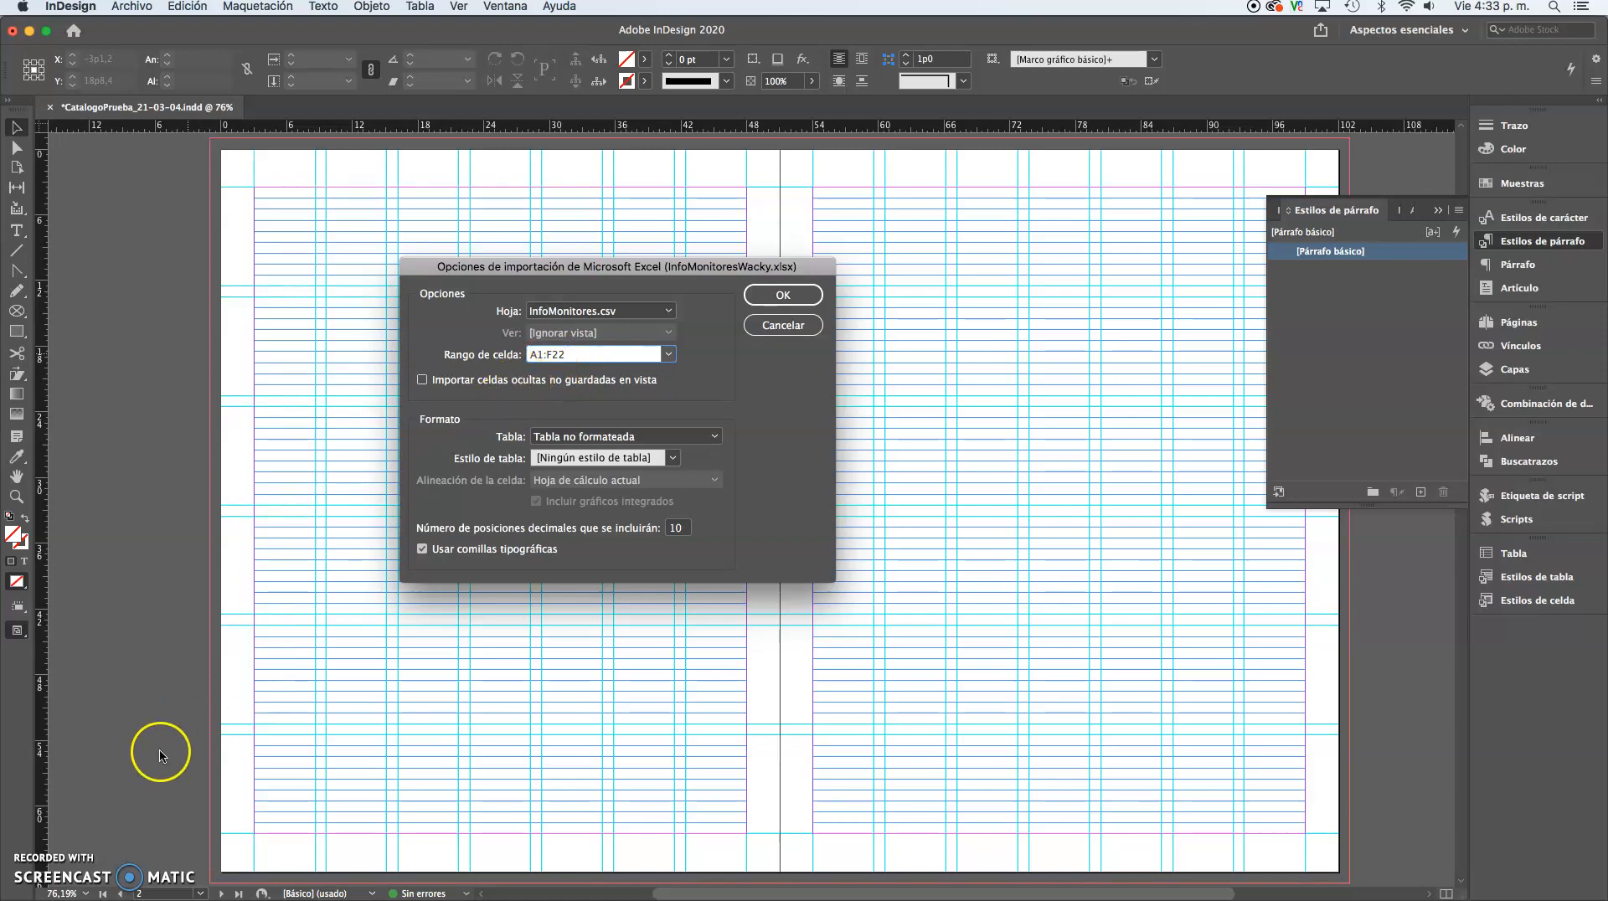
{"action": "left_click", "coordinate": [39, 870]}
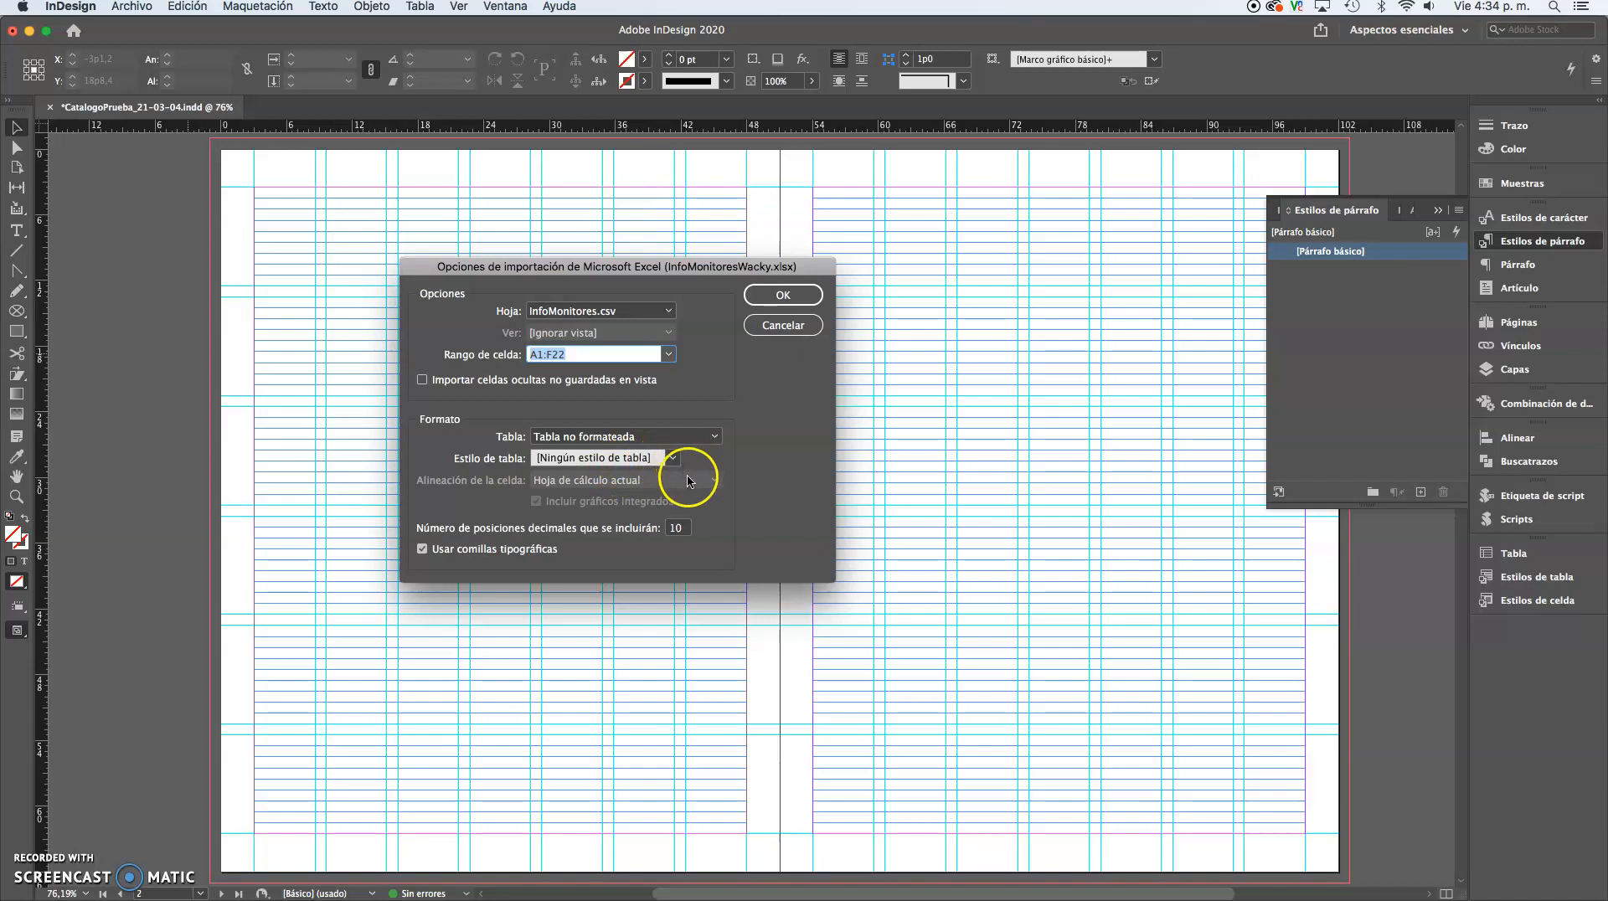
{"action": "left_click", "coordinate": [786, 295]}
Step: Place the table in a 45p0 by 59p0 frame within the left page's margins and switch to the guide-free preview
{"action": "left_click", "coordinate": [262, 235]}
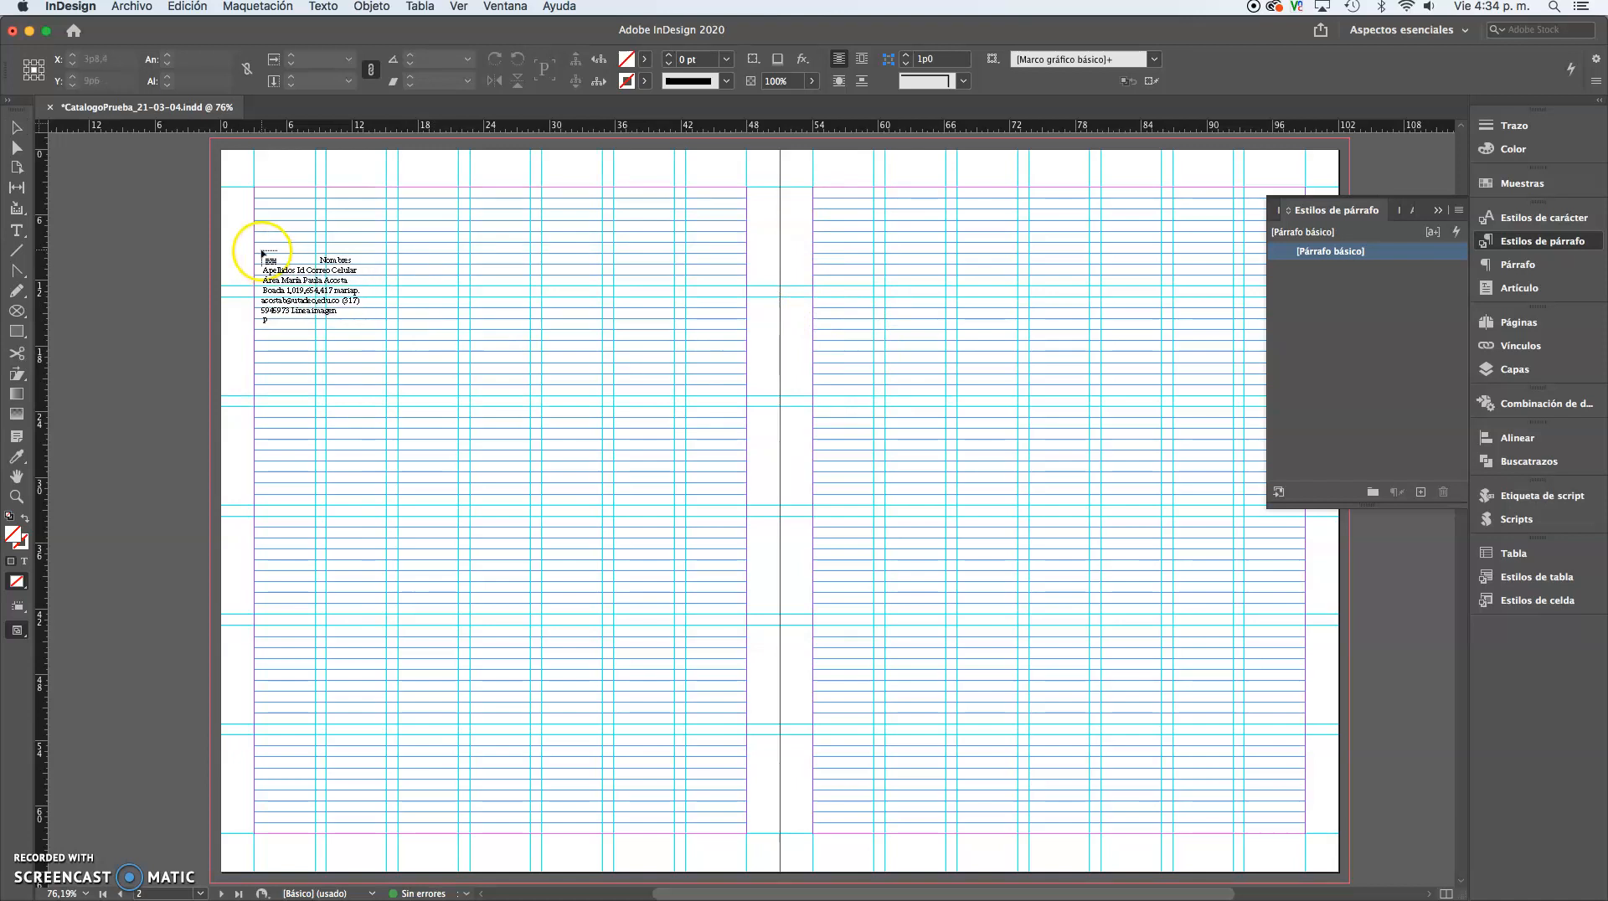
{"action": "left_click_drag", "start_coordinate": [262, 236], "coordinate": [253, 189]}
{"action": "left_click", "coordinate": [423, 356]}
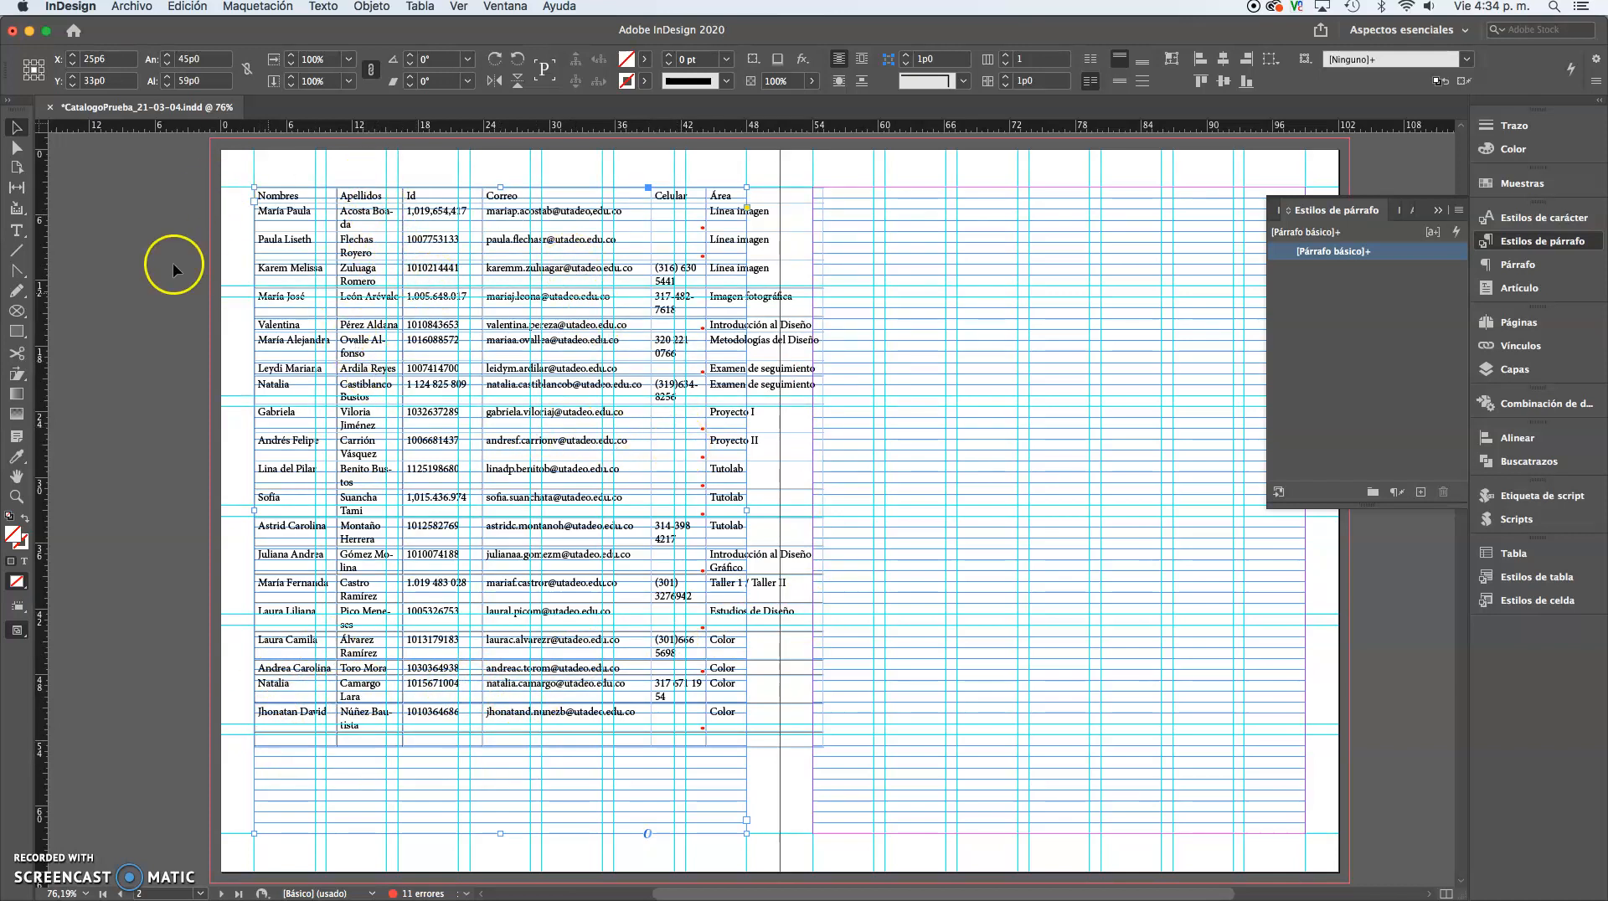
{"action": "left_click", "coordinate": [148, 268]}
{"action": "key", "text": "w"}
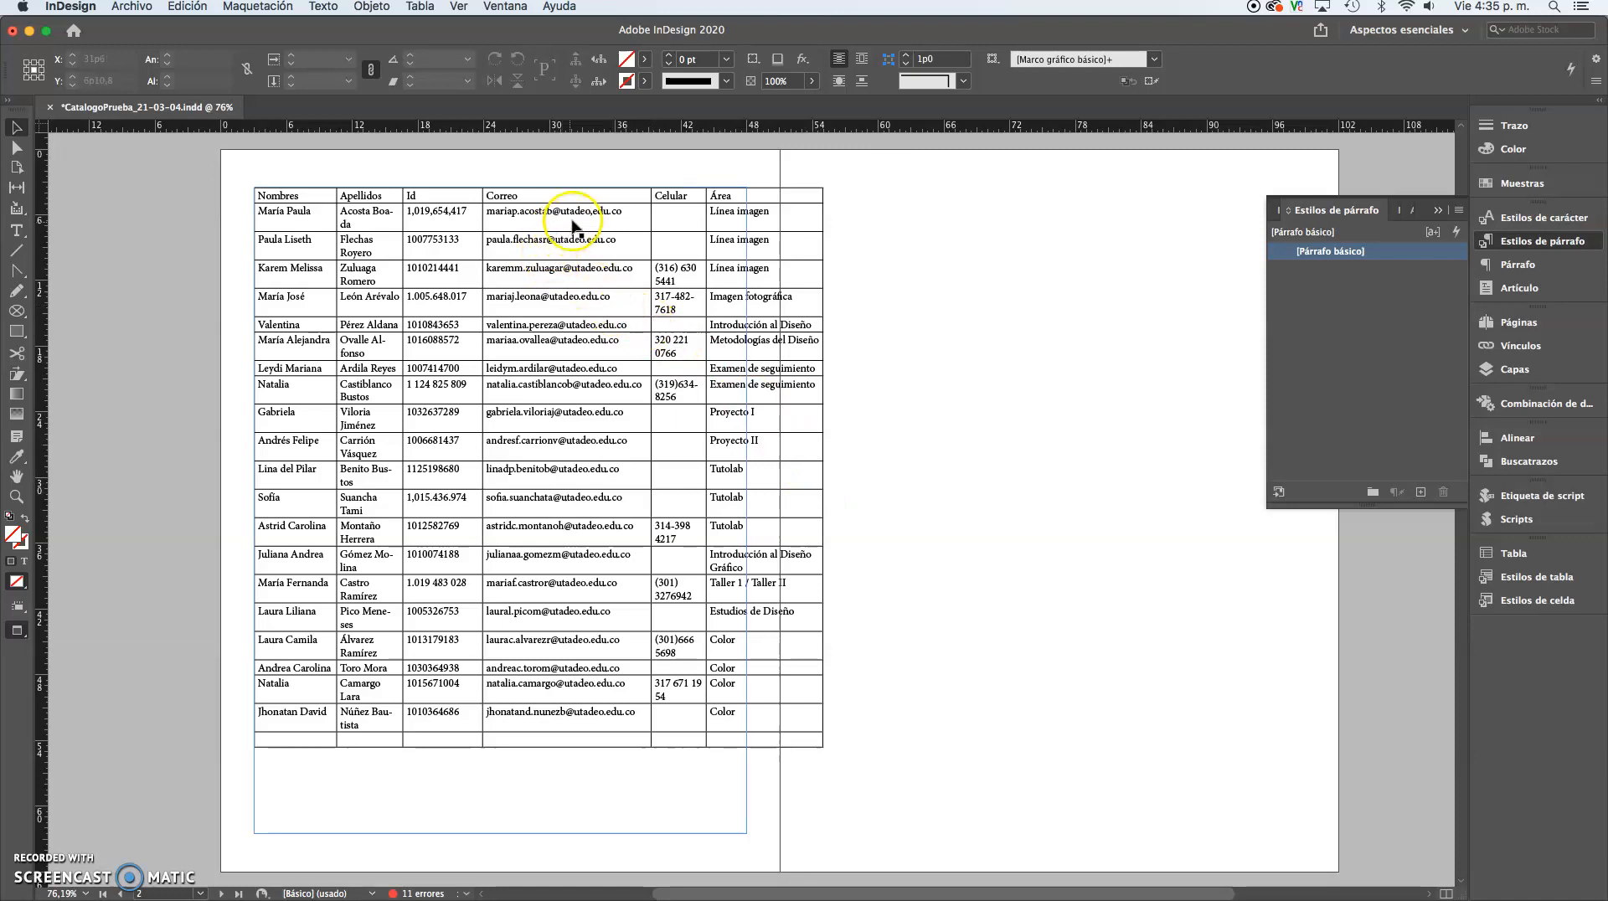
Step: Shrink the table's text frame to about 43p3,6 wide and 28p0 high
{"action": "left_click", "coordinate": [593, 192]}
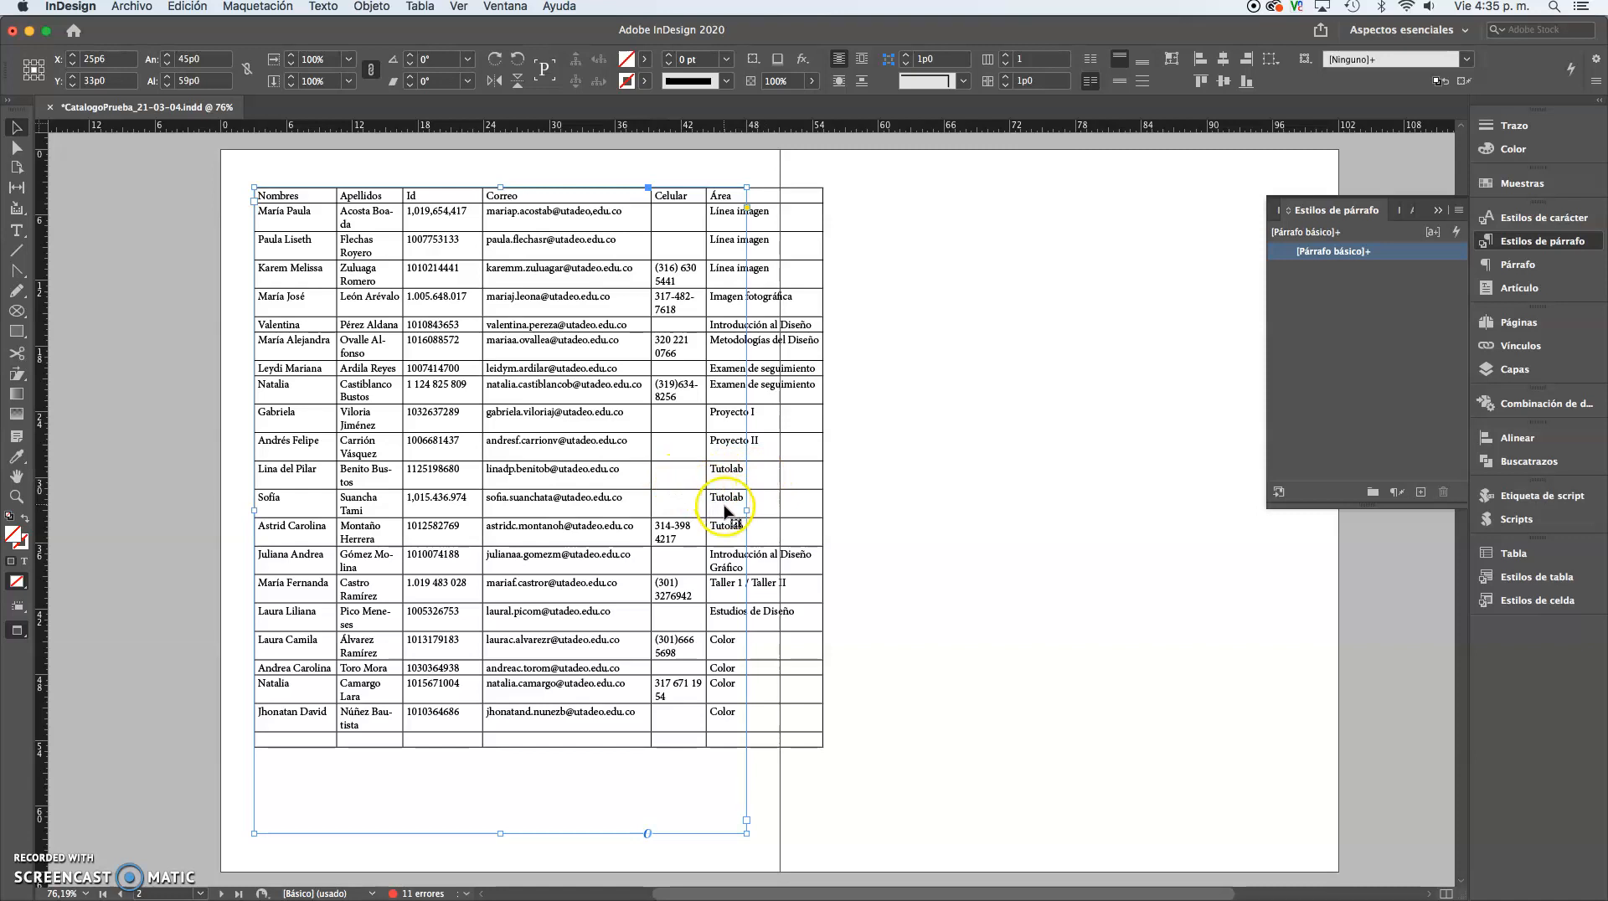
{"action": "mouse_move", "coordinate": [741, 511]}
{"action": "left_mouse_down"}
{"action": "mouse_move", "coordinate": [609, 512]}
{"action": "mouse_move", "coordinate": [925, 512]}
{"action": "mouse_move", "coordinate": [618, 508]}
{"action": "mouse_move", "coordinate": [728, 506]}
{"action": "left_mouse_up"}
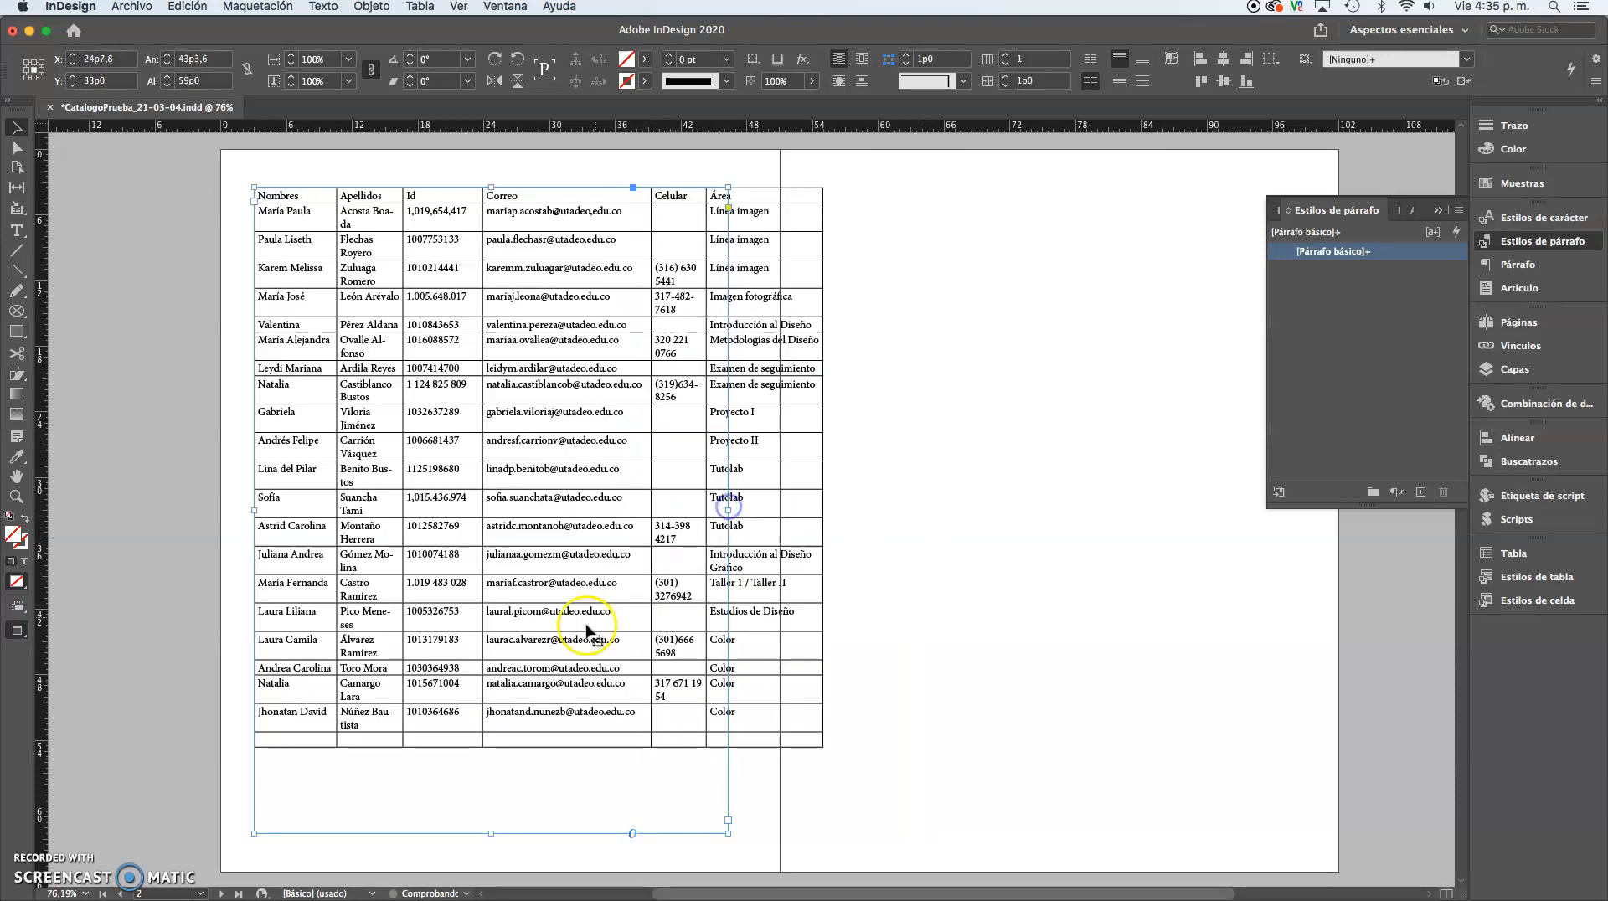
{"action": "left_click_drag", "start_coordinate": [491, 838], "coordinate": [523, 494]}
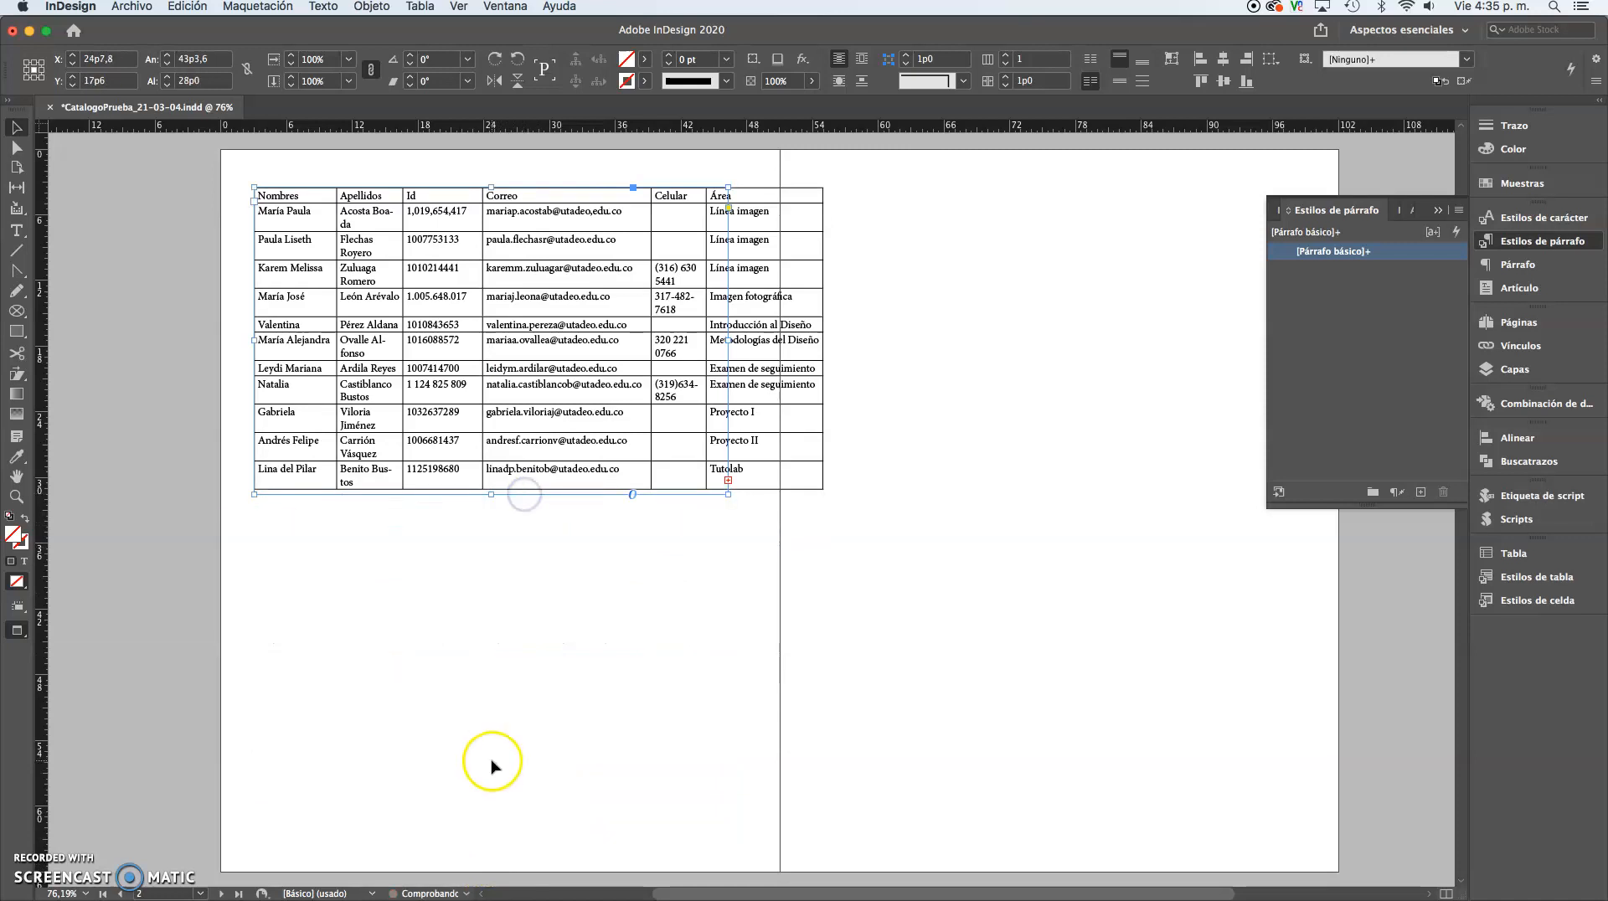
Step: Flow the overset rows into a linked frame about 63p5 by 31p8 across the lower spread, and shorten the first frame to about 24p7,2
{"action": "left_click", "coordinate": [728, 480]}
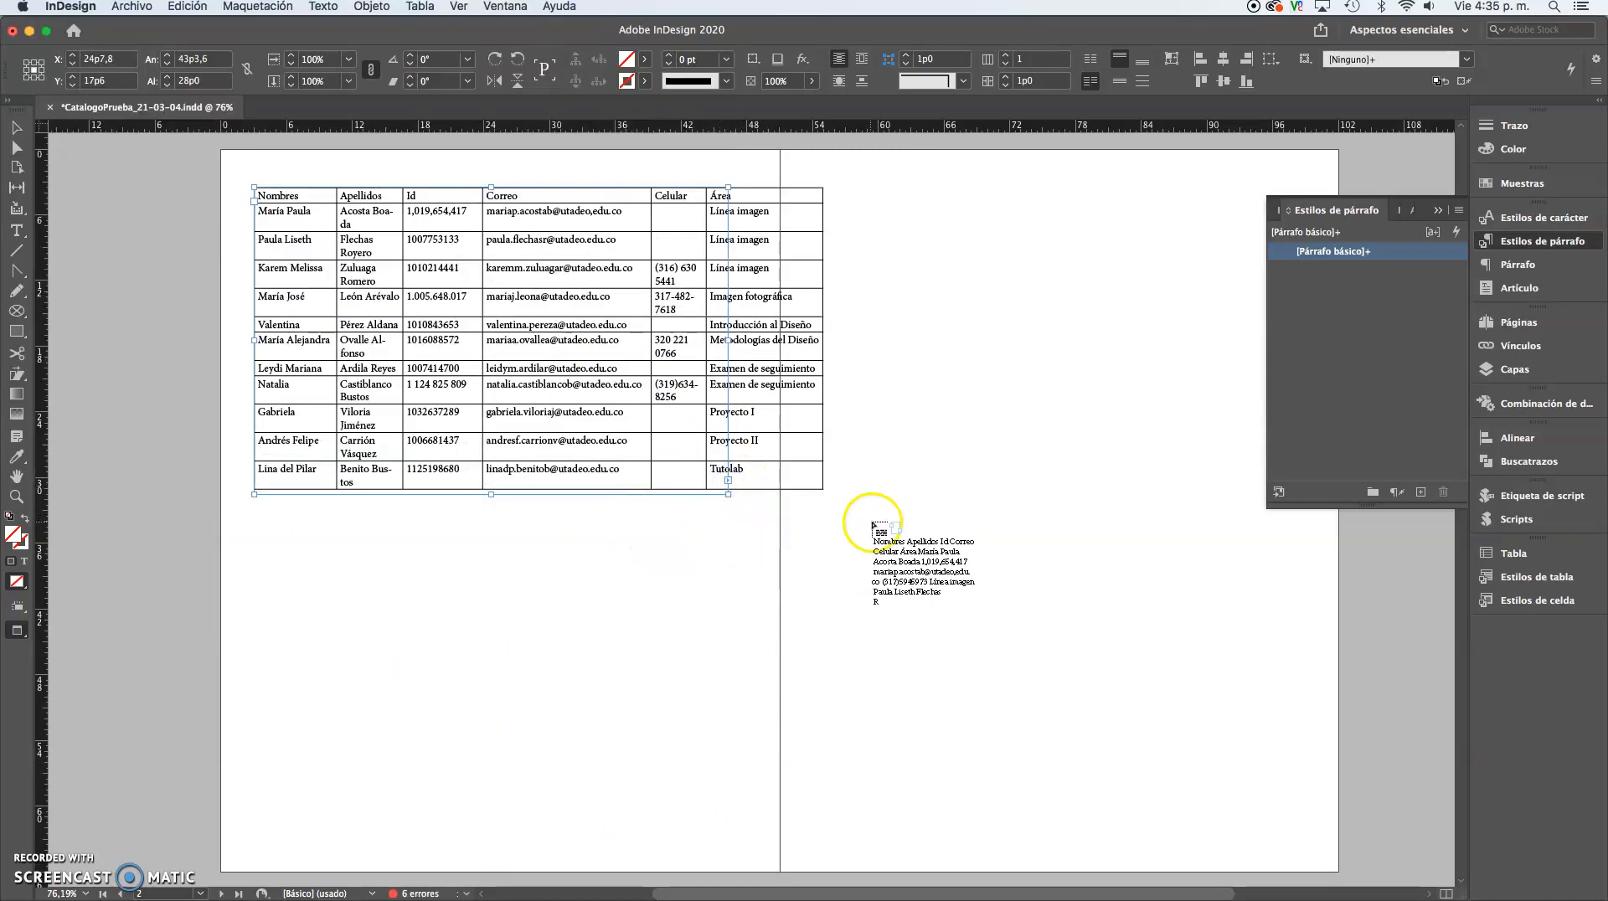
{"action": "left_click_drag", "start_coordinate": [613, 516], "coordinate": [1309, 864]}
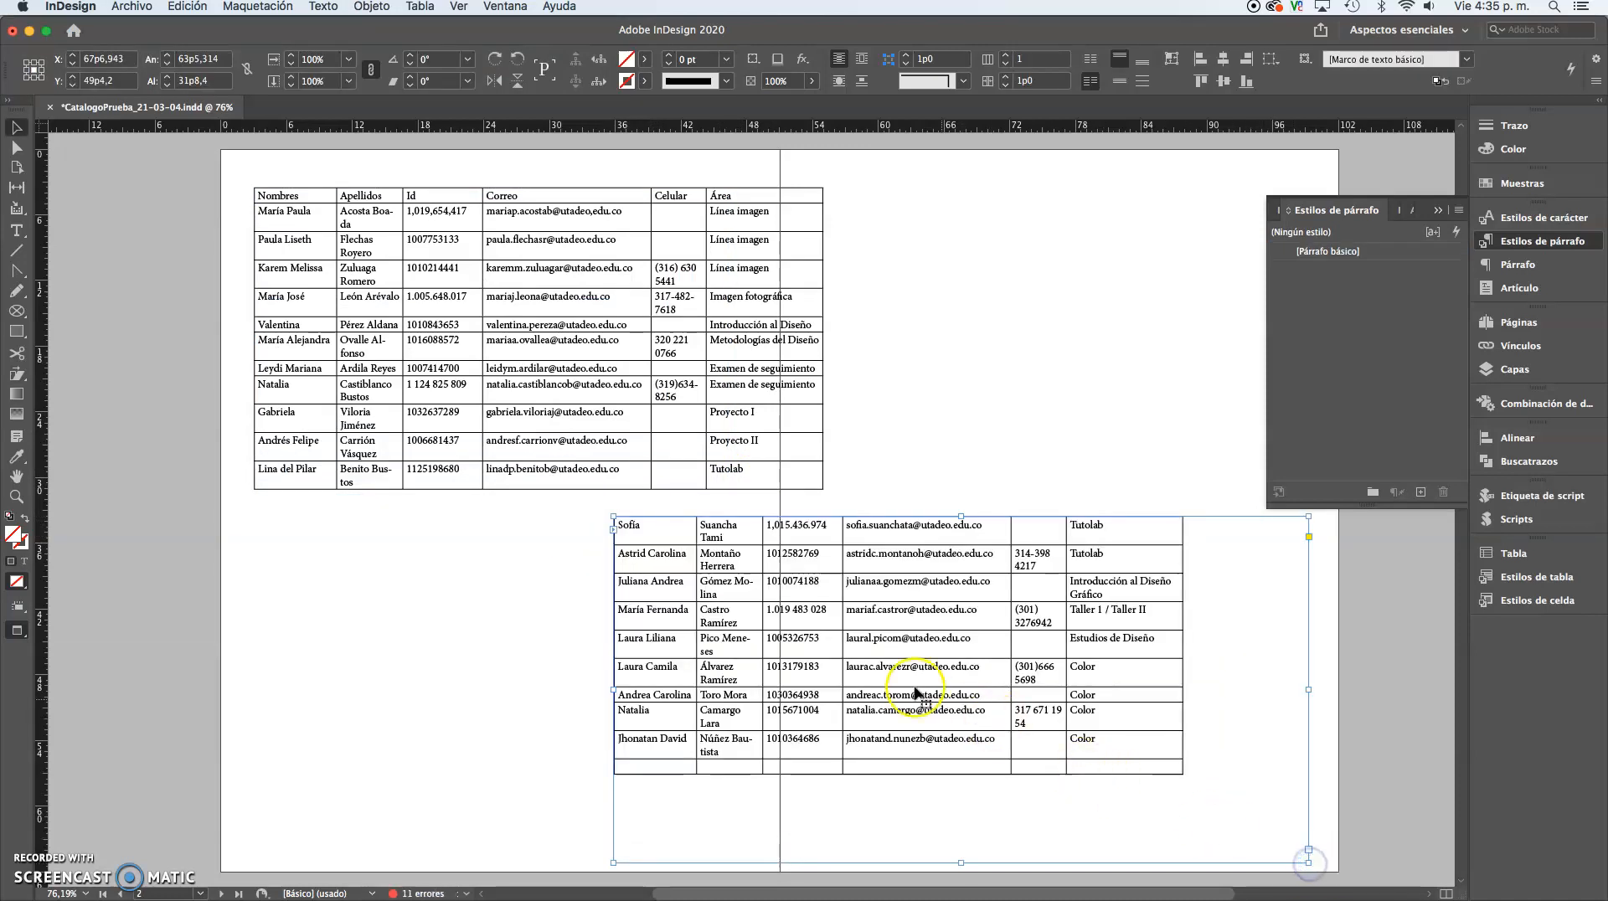
{"action": "left_click", "coordinate": [456, 413]}
{"action": "left_click_drag", "start_coordinate": [492, 493], "coordinate": [491, 456]}
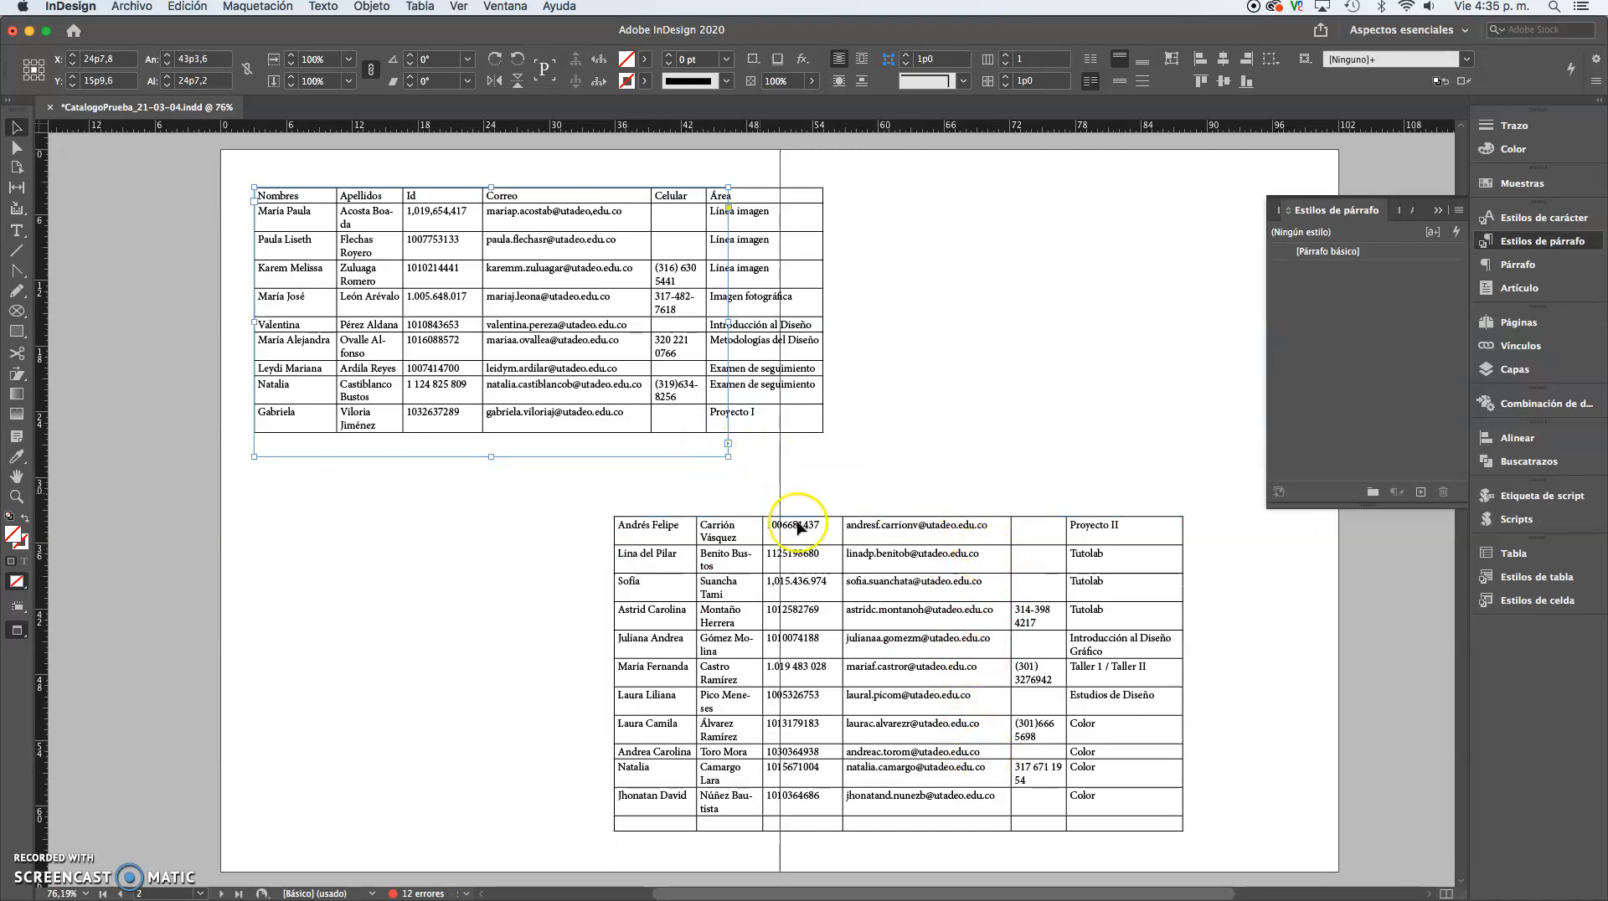
Step: Delete the second linked frame and extend the remaining table frame to about 57p7,2 high
{"action": "left_click", "coordinate": [969, 618]}
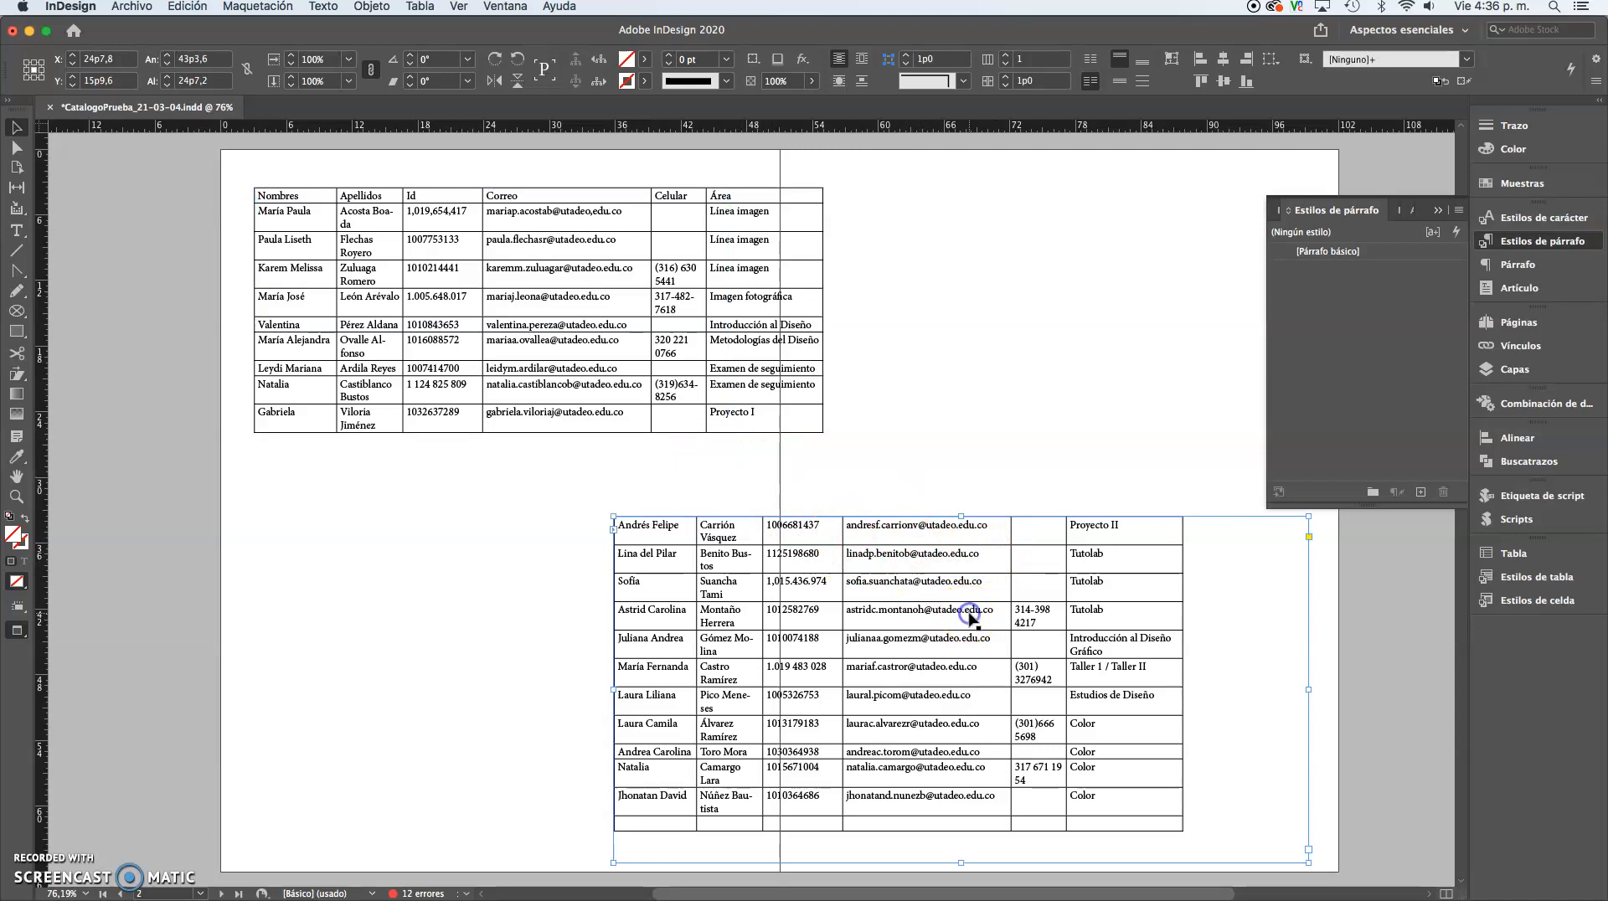
{"action": "key", "text": "Delete"}
{"action": "left_click", "coordinate": [535, 414]}
{"action": "left_click", "coordinate": [489, 459]}
{"action": "left_click_drag", "start_coordinate": [491, 458], "coordinate": [507, 818]}
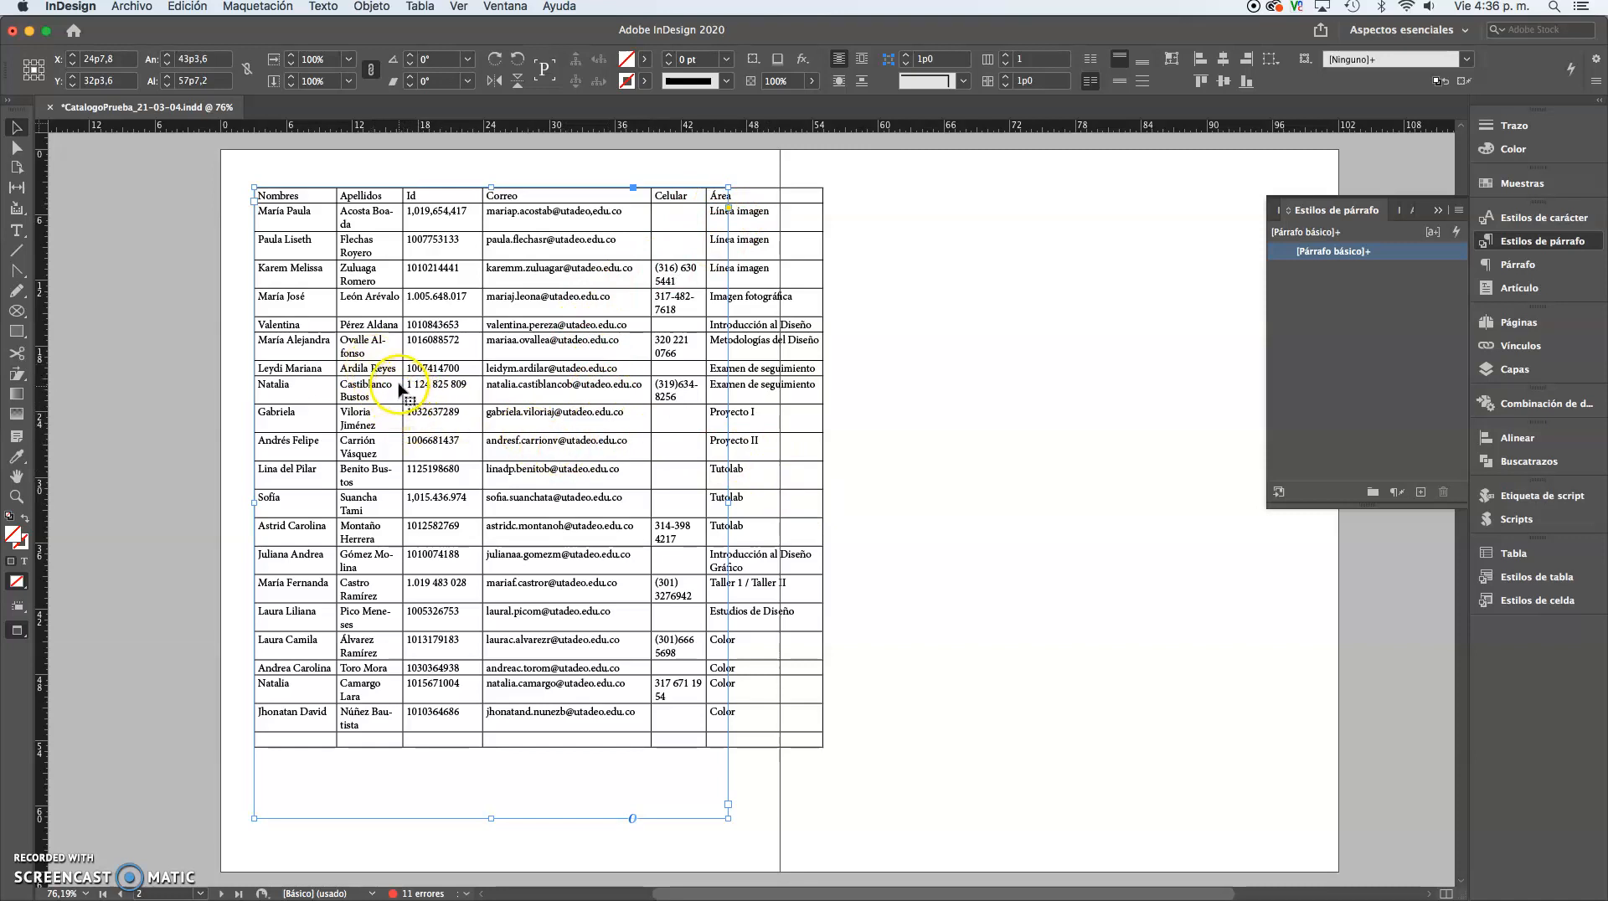
Step: Select the Nombres, Apellidos, Id and Correo columns one at a time to show column selection
{"action": "left_click", "coordinate": [367, 184]}
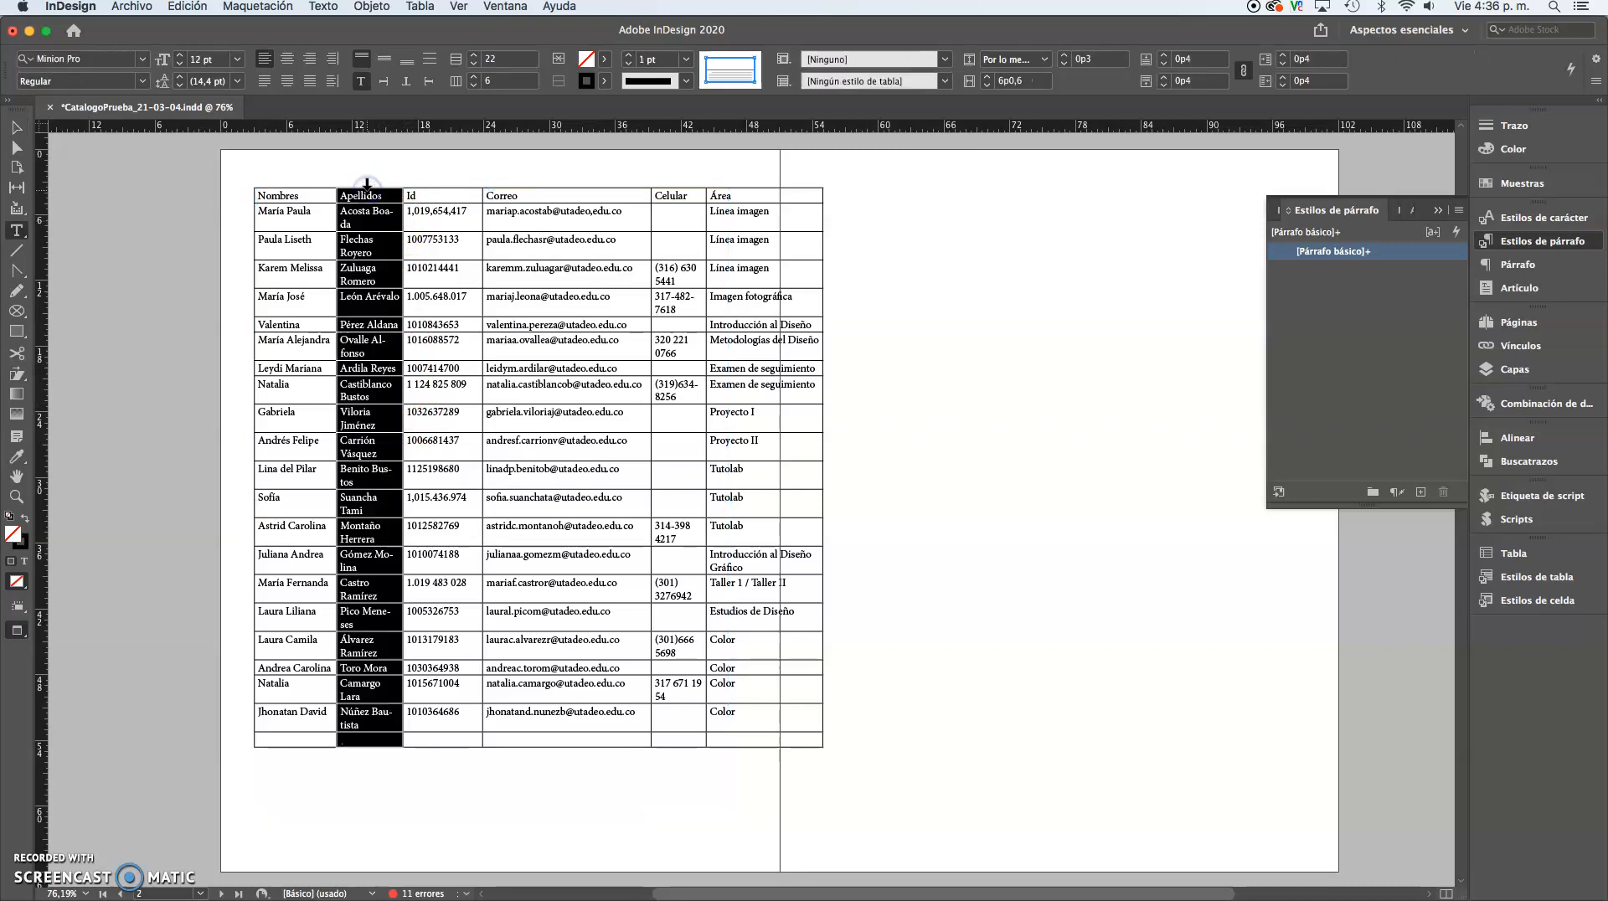
{"action": "left_click", "coordinate": [299, 181]}
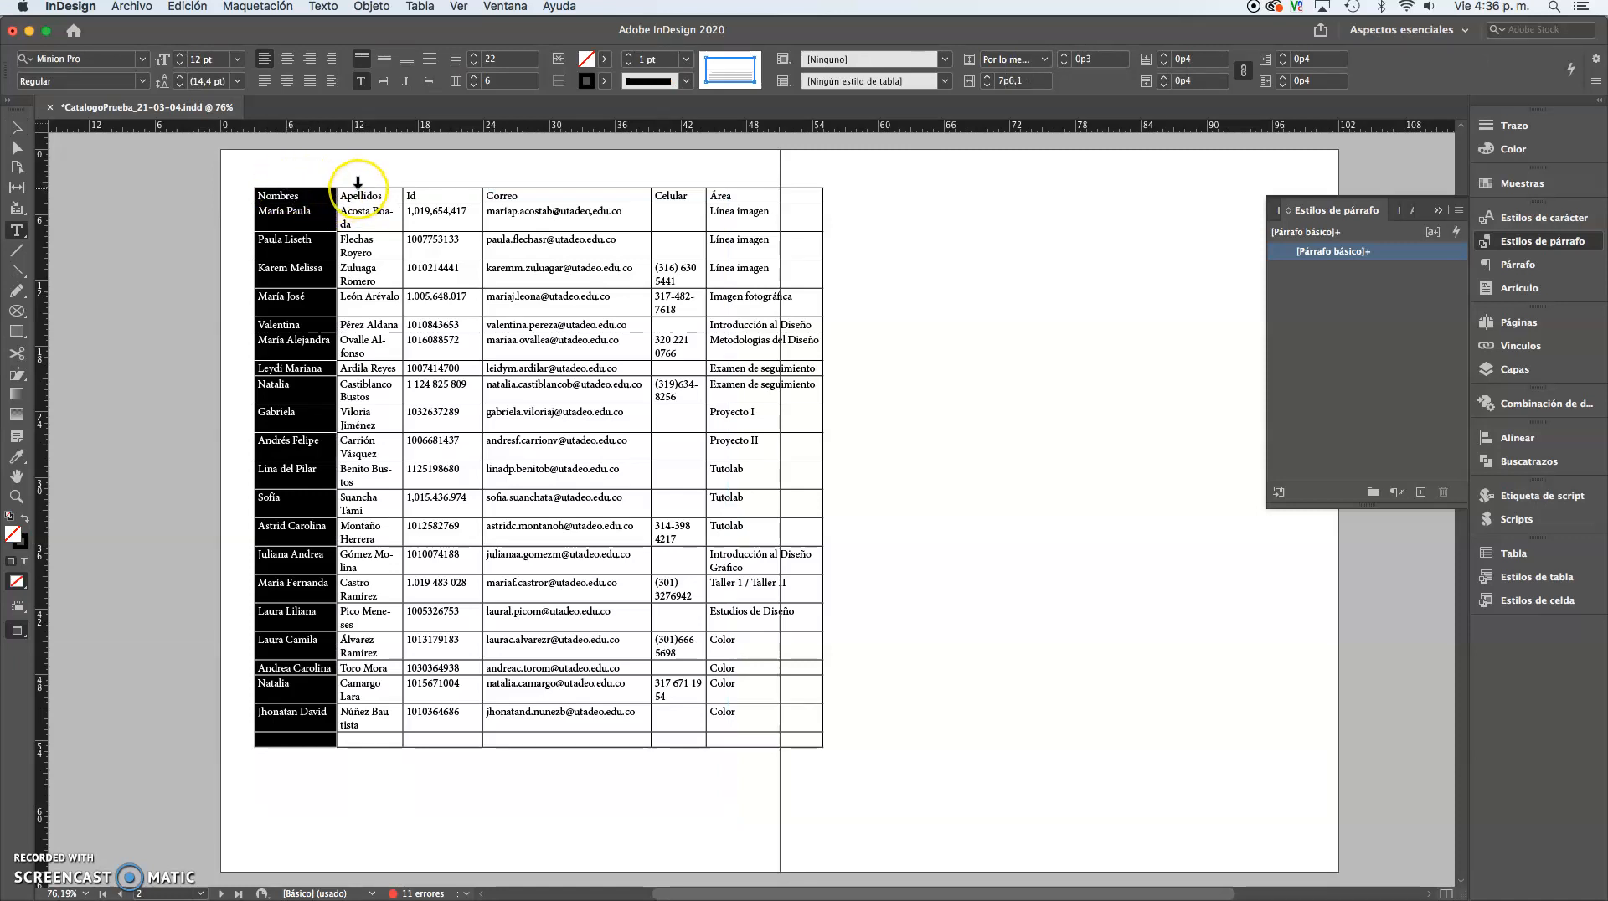
{"action": "left_click", "coordinate": [358, 183]}
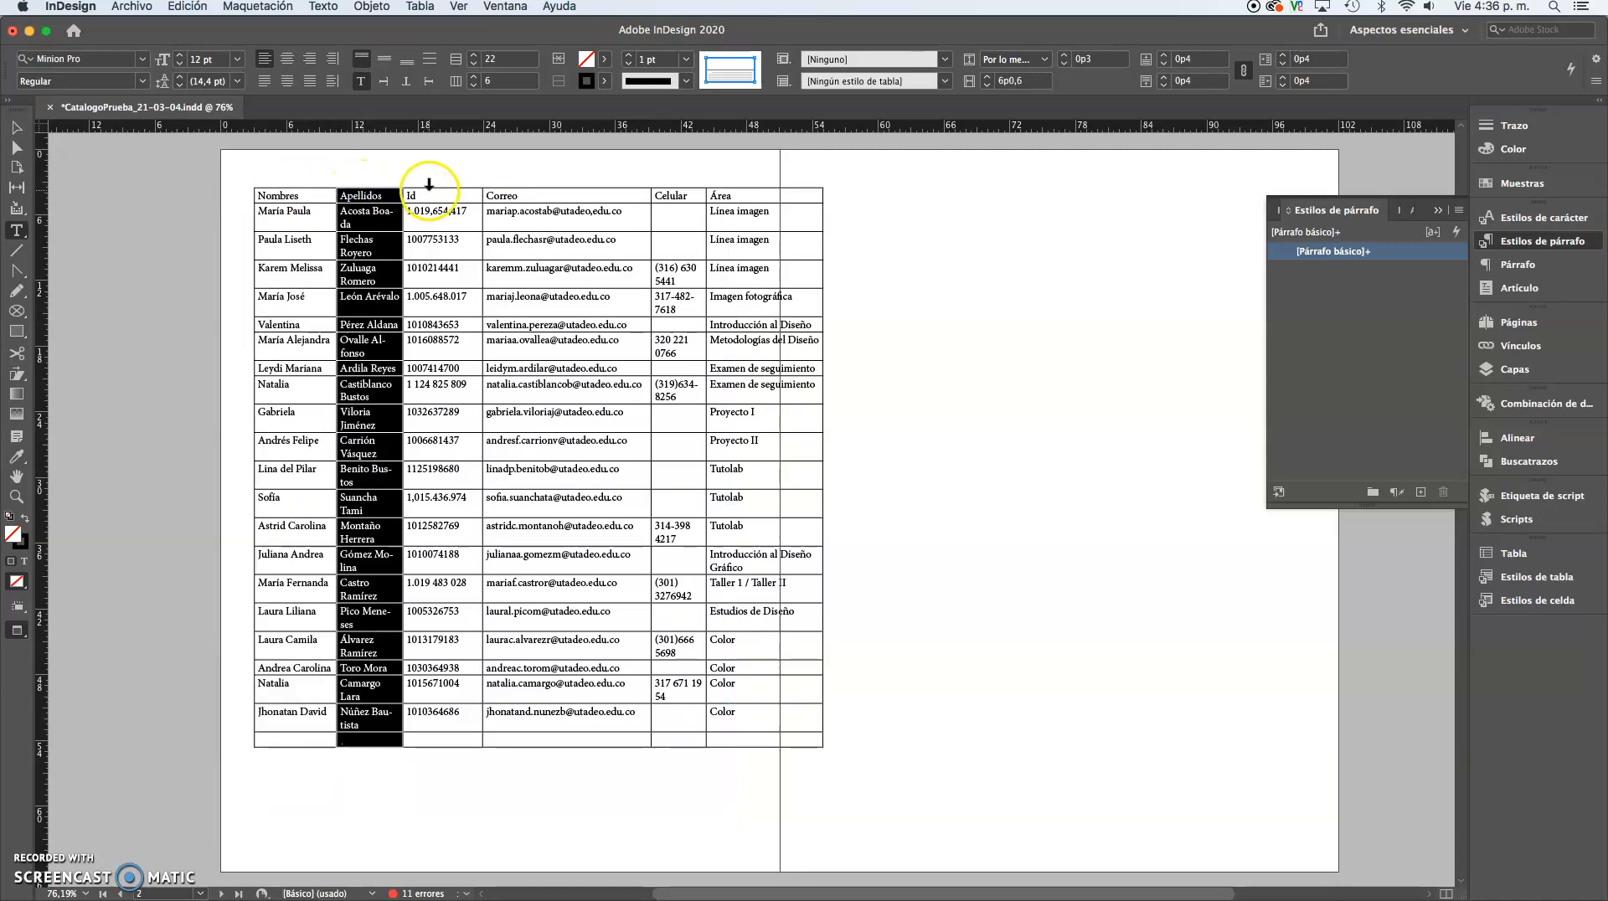
{"action": "left_click", "coordinate": [429, 183]}
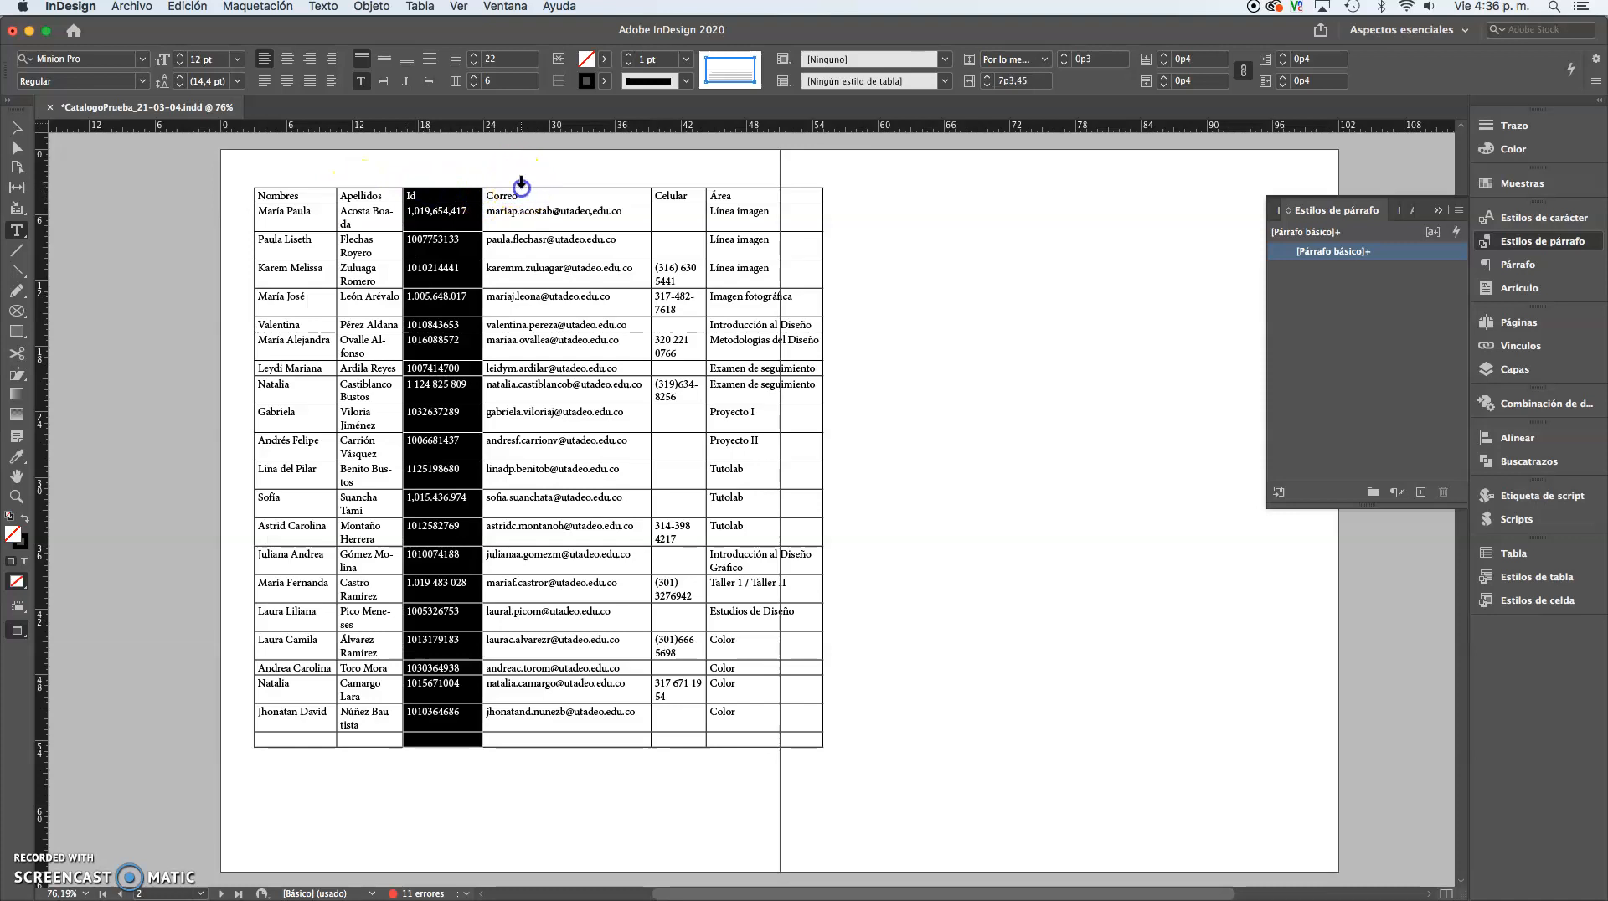
{"action": "left_click", "coordinate": [521, 181]}
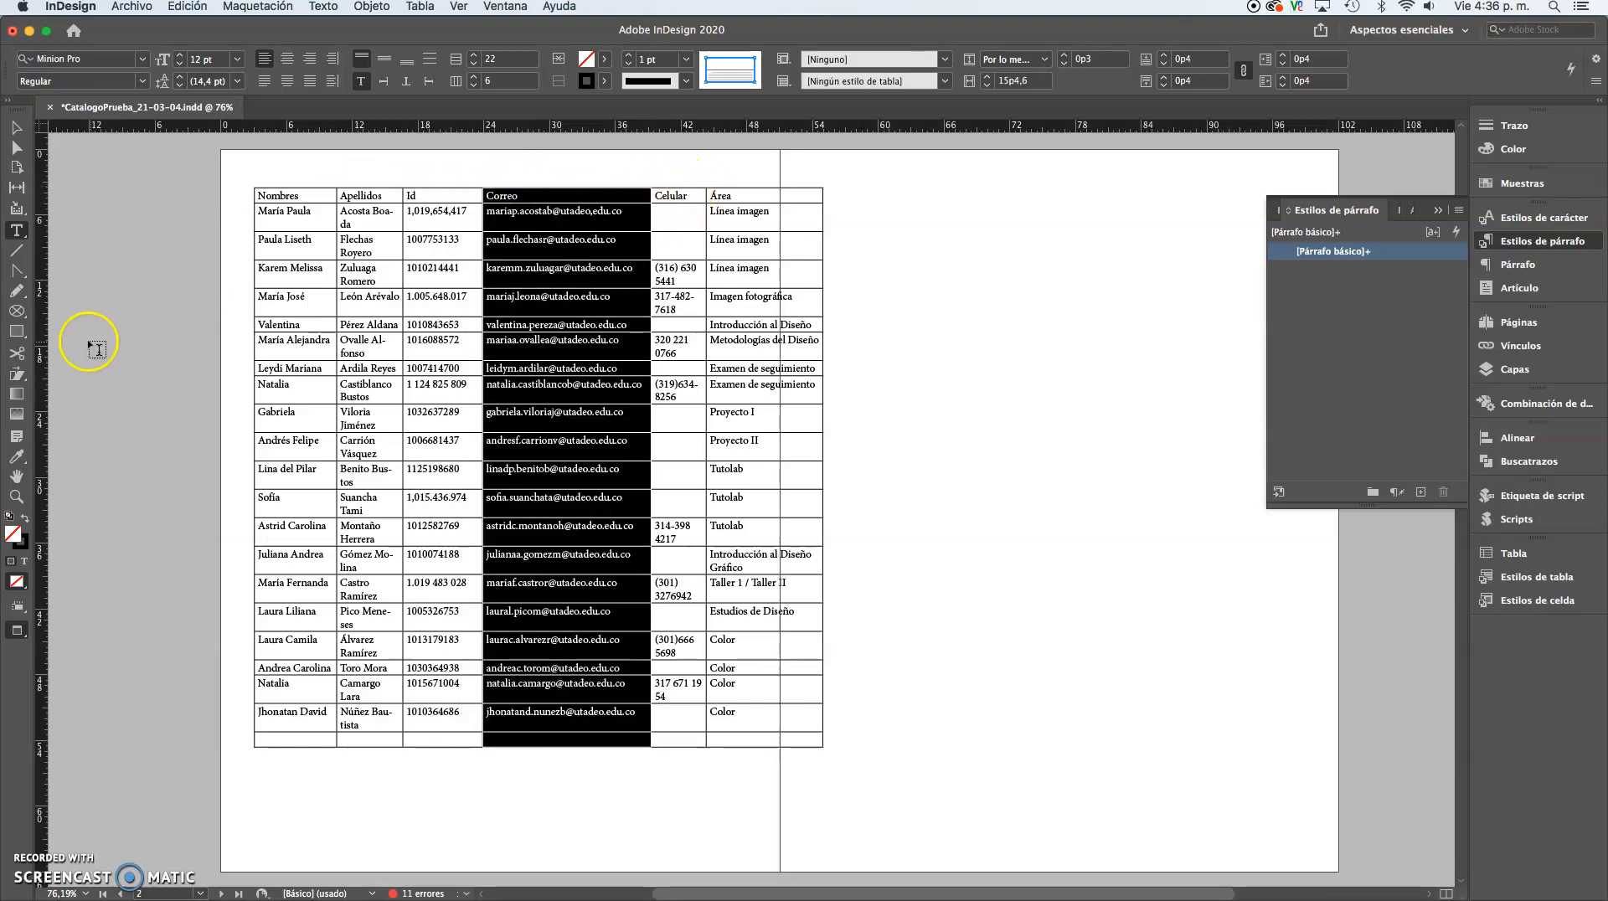
Step: Select the second, fifth and eighth data rows one at a time, and the Id text in the third data row
{"action": "left_click", "coordinate": [246, 246]}
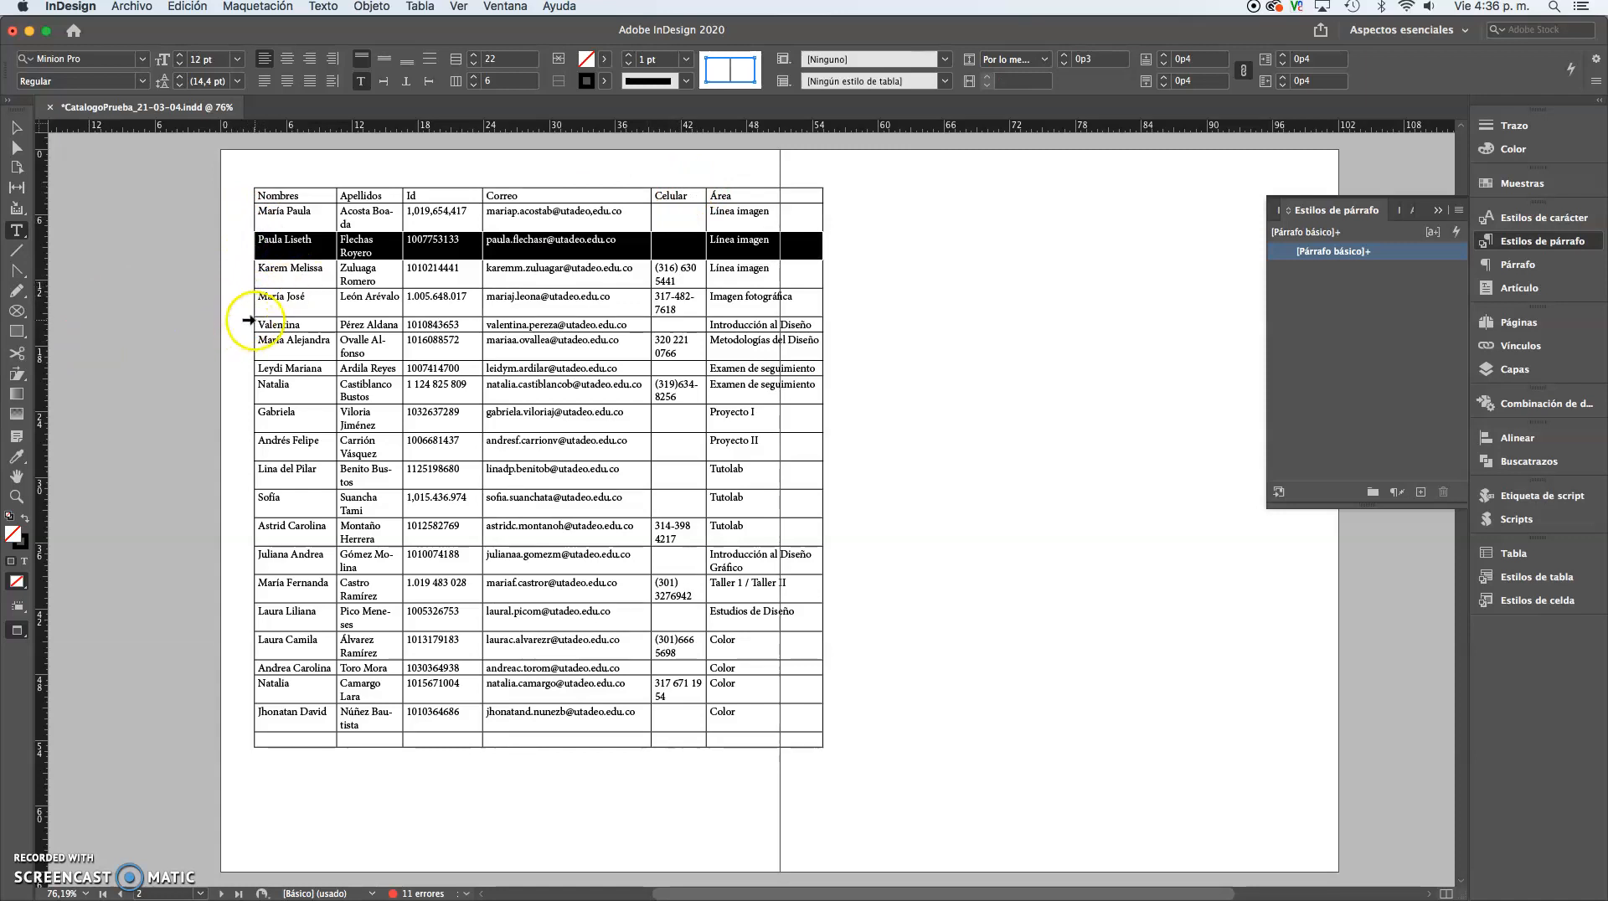
{"action": "left_click", "coordinate": [248, 325]}
{"action": "left_click", "coordinate": [249, 391]}
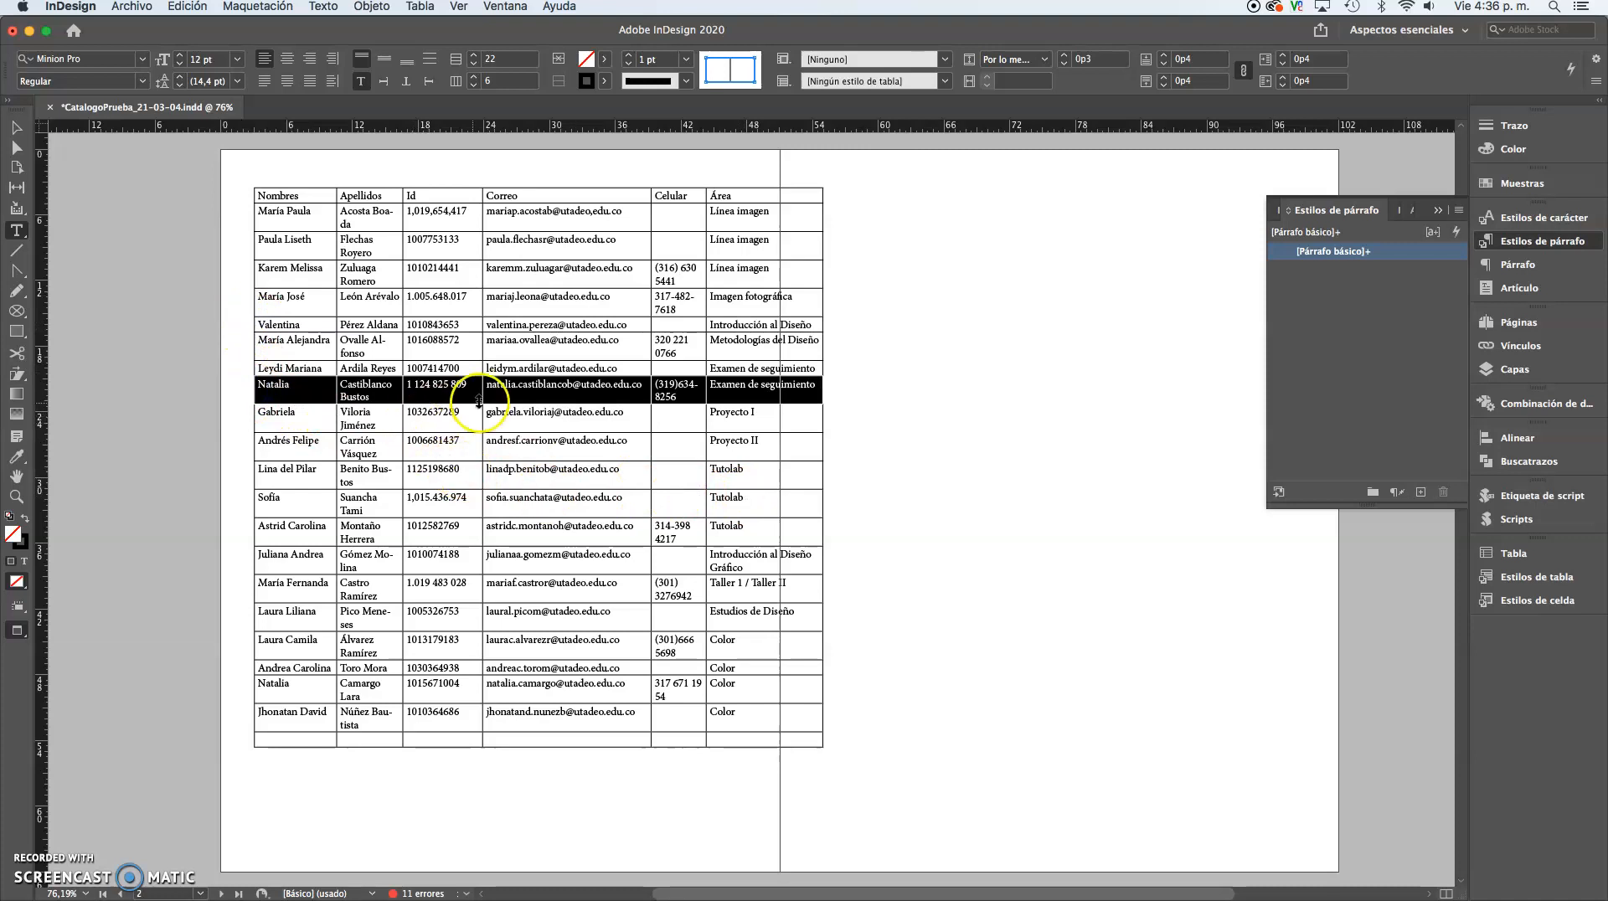
{"action": "left_click_drag", "start_coordinate": [407, 268], "coordinate": [463, 277]}
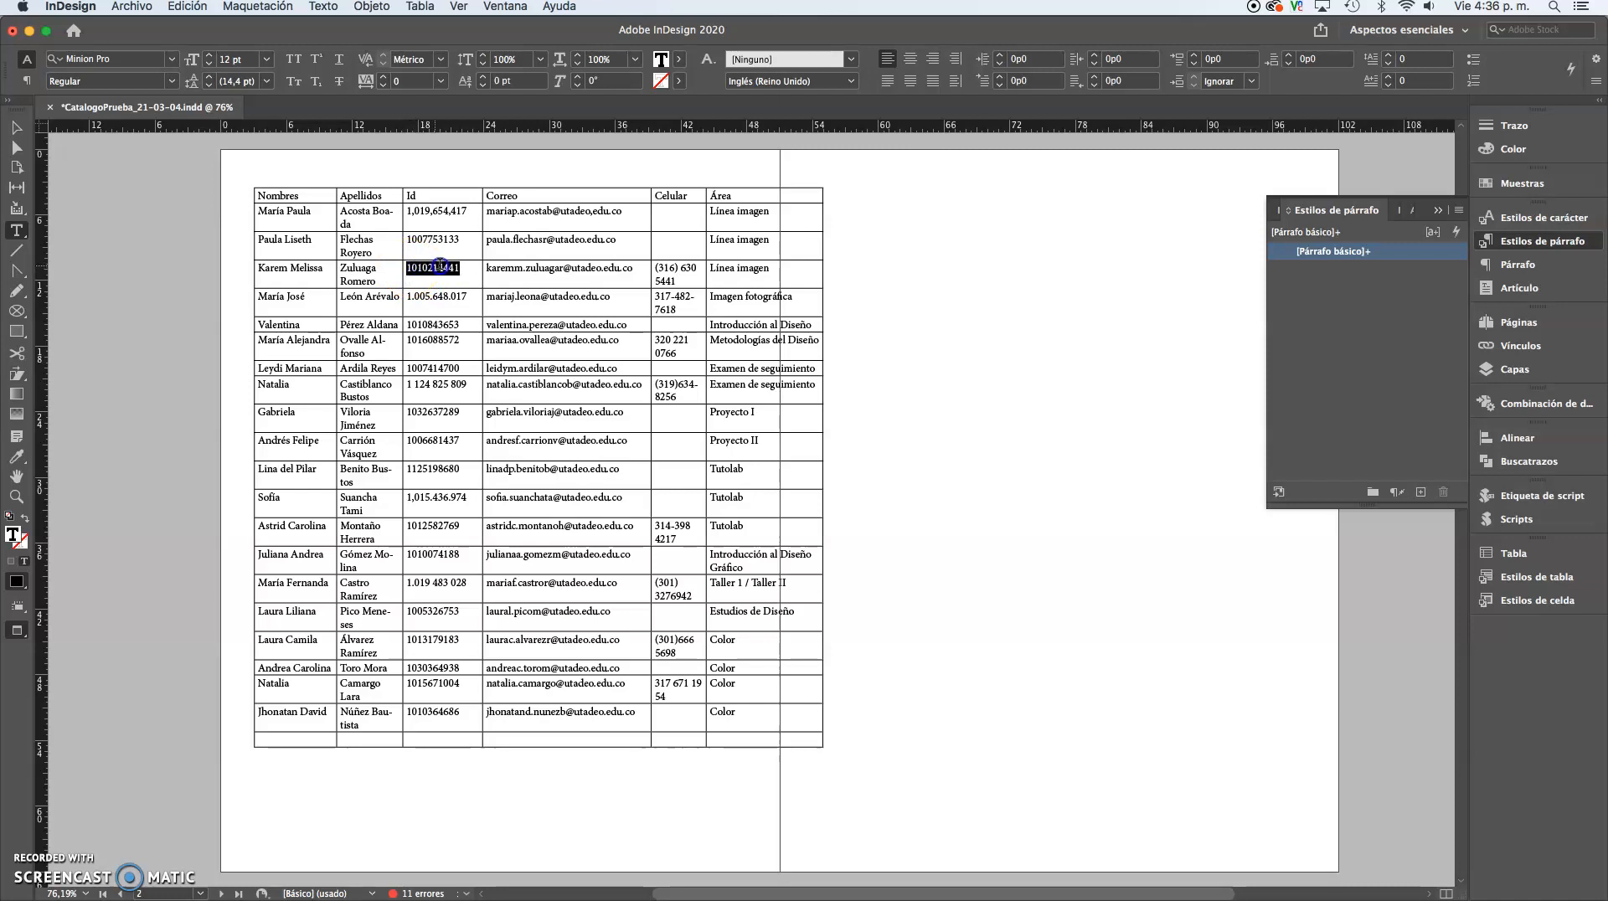
{"action": "mouse_move", "coordinate": [467, 273]}
{"action": "left_mouse_down"}
{"action": "mouse_move", "coordinate": [493, 277]}
{"action": "mouse_move", "coordinate": [475, 270]}
{"action": "left_mouse_up"}
Step: Select the whole table and slightly narrow the Nombres column by its right border
{"action": "left_click", "coordinate": [250, 184]}
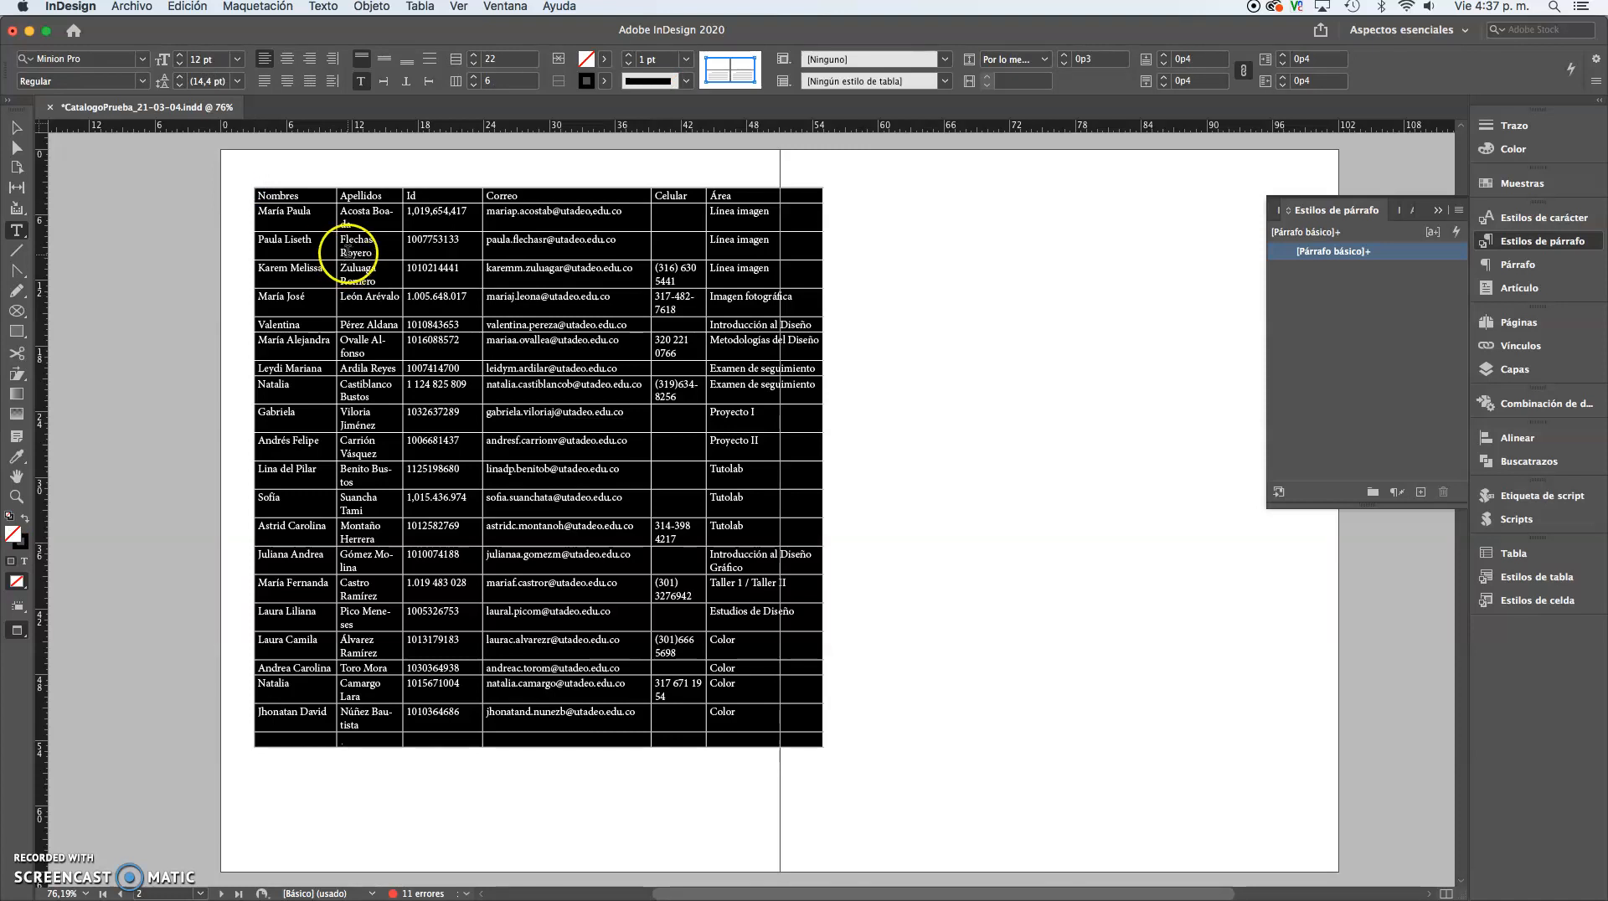
{"action": "left_click_drag", "start_coordinate": [333, 220], "coordinate": [332, 220]}
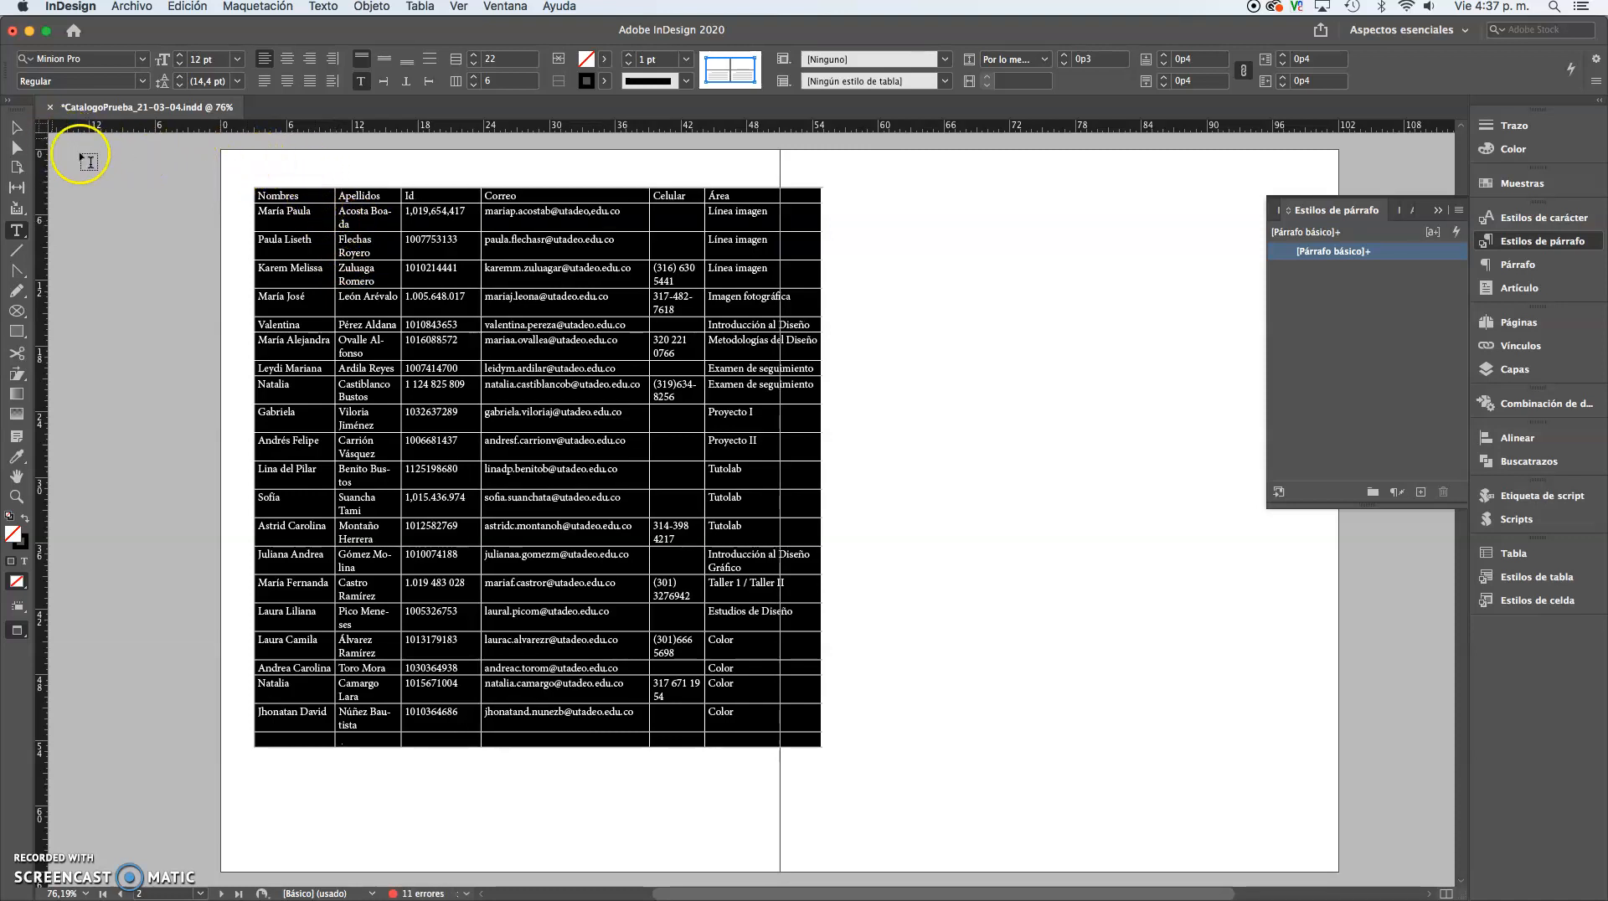
{"action": "left_click", "coordinate": [17, 129]}
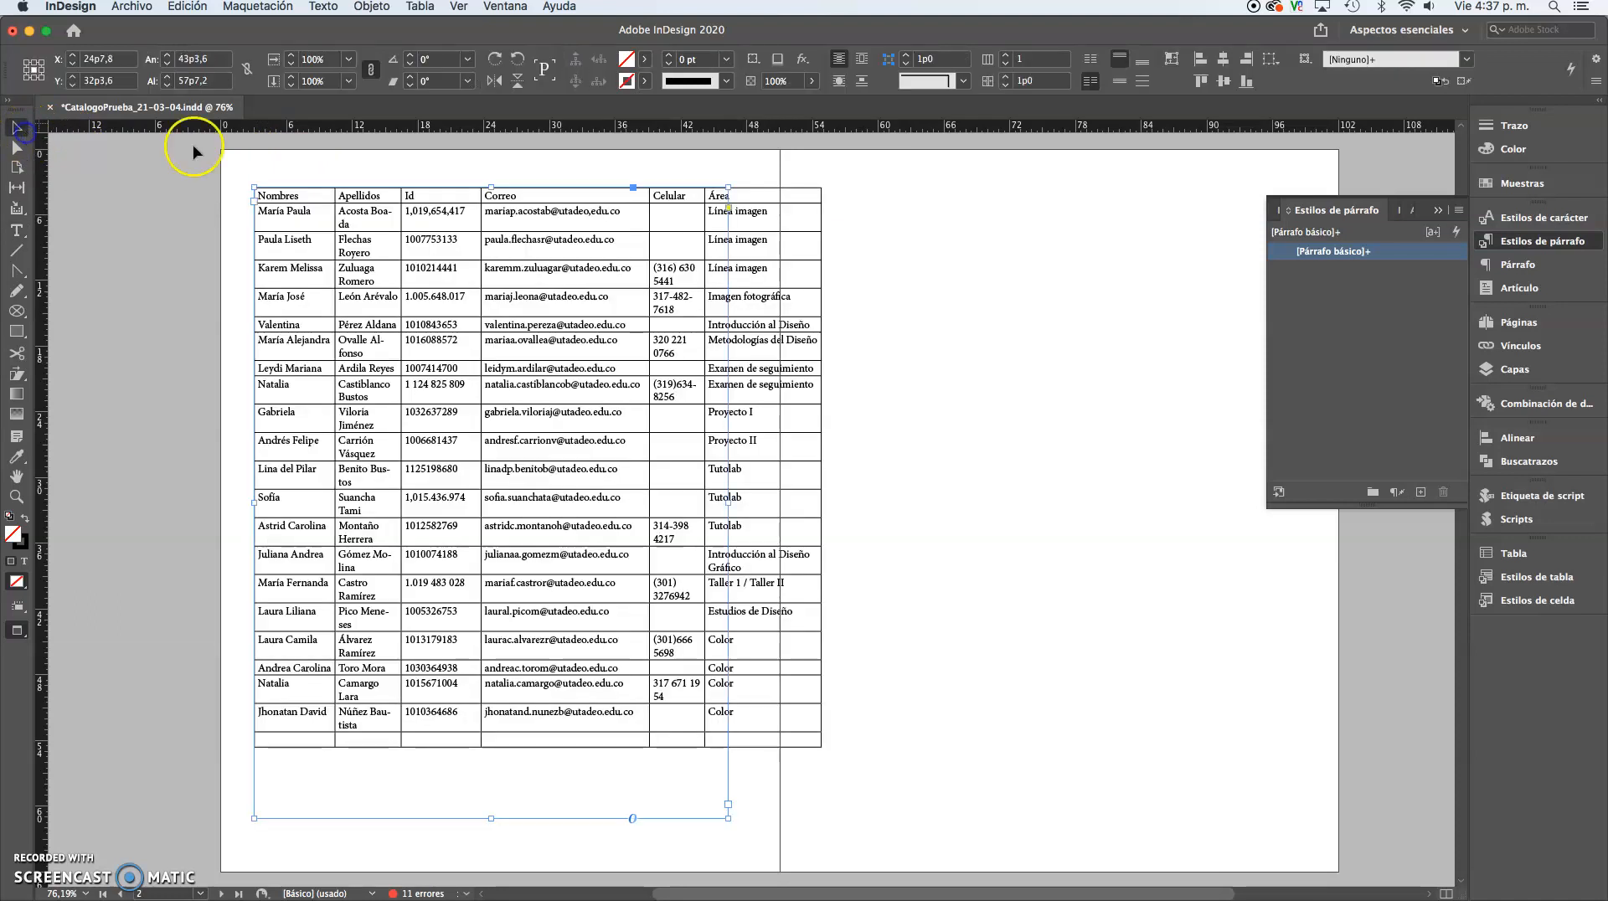
{"action": "left_click", "coordinate": [335, 168]}
{"action": "double_click", "coordinate": [335, 203]}
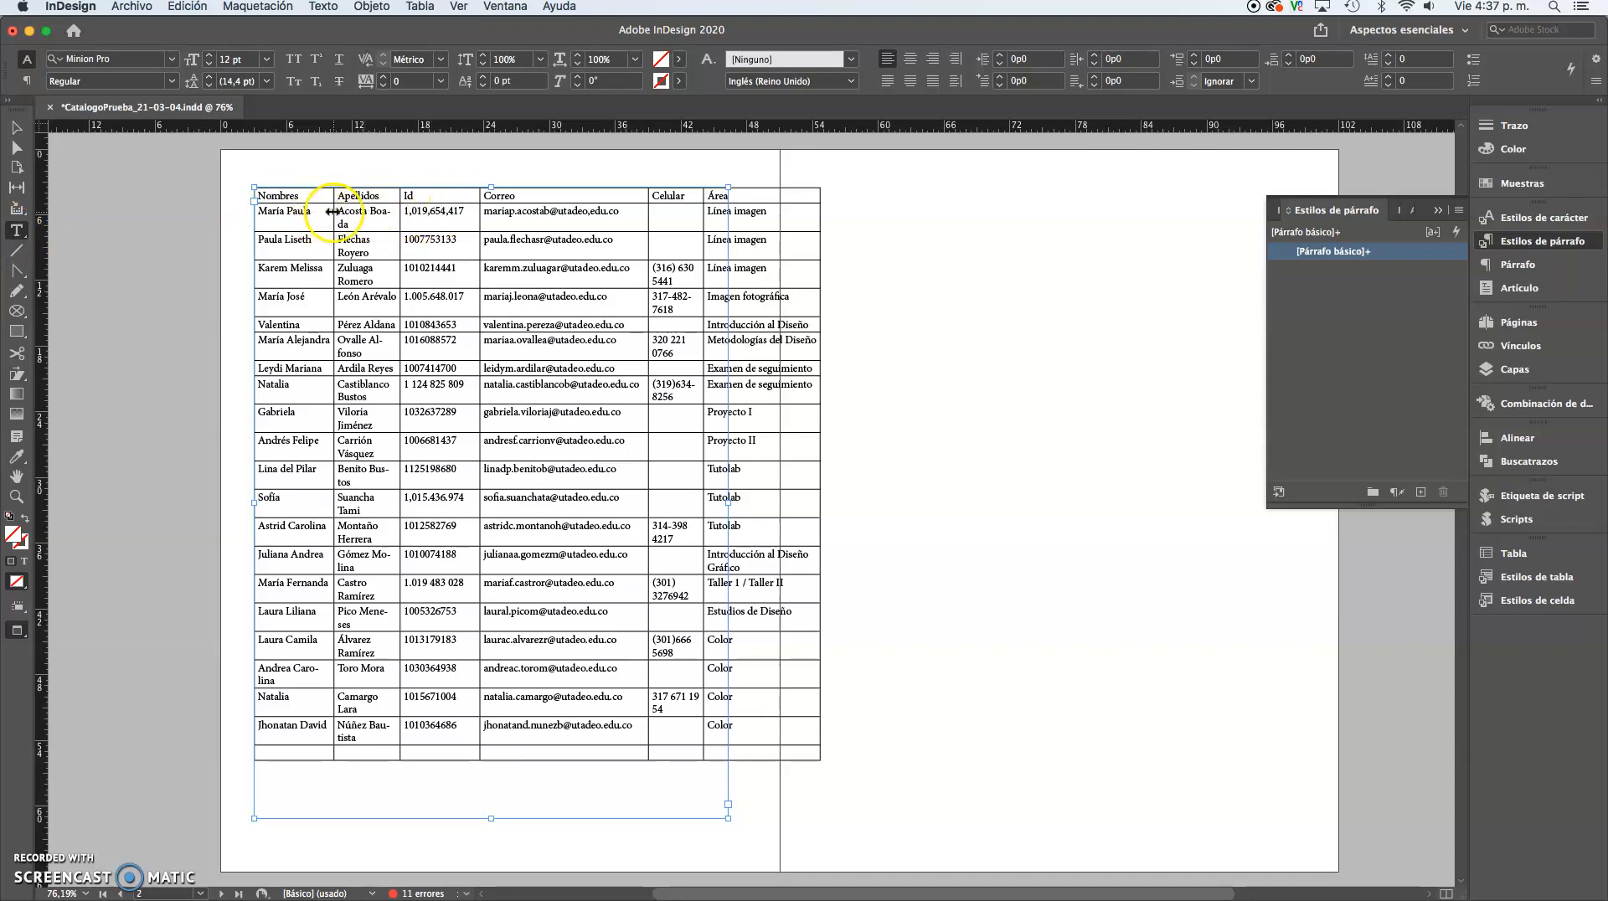
Step: Adjust the table's column borders, widening Nombres, Apellidos, Celular and Área so that every entry fits on one line
{"action": "left_click_drag", "start_coordinate": [332, 212], "coordinate": [505, 208]}
{"action": "left_click", "coordinate": [688, 205]}
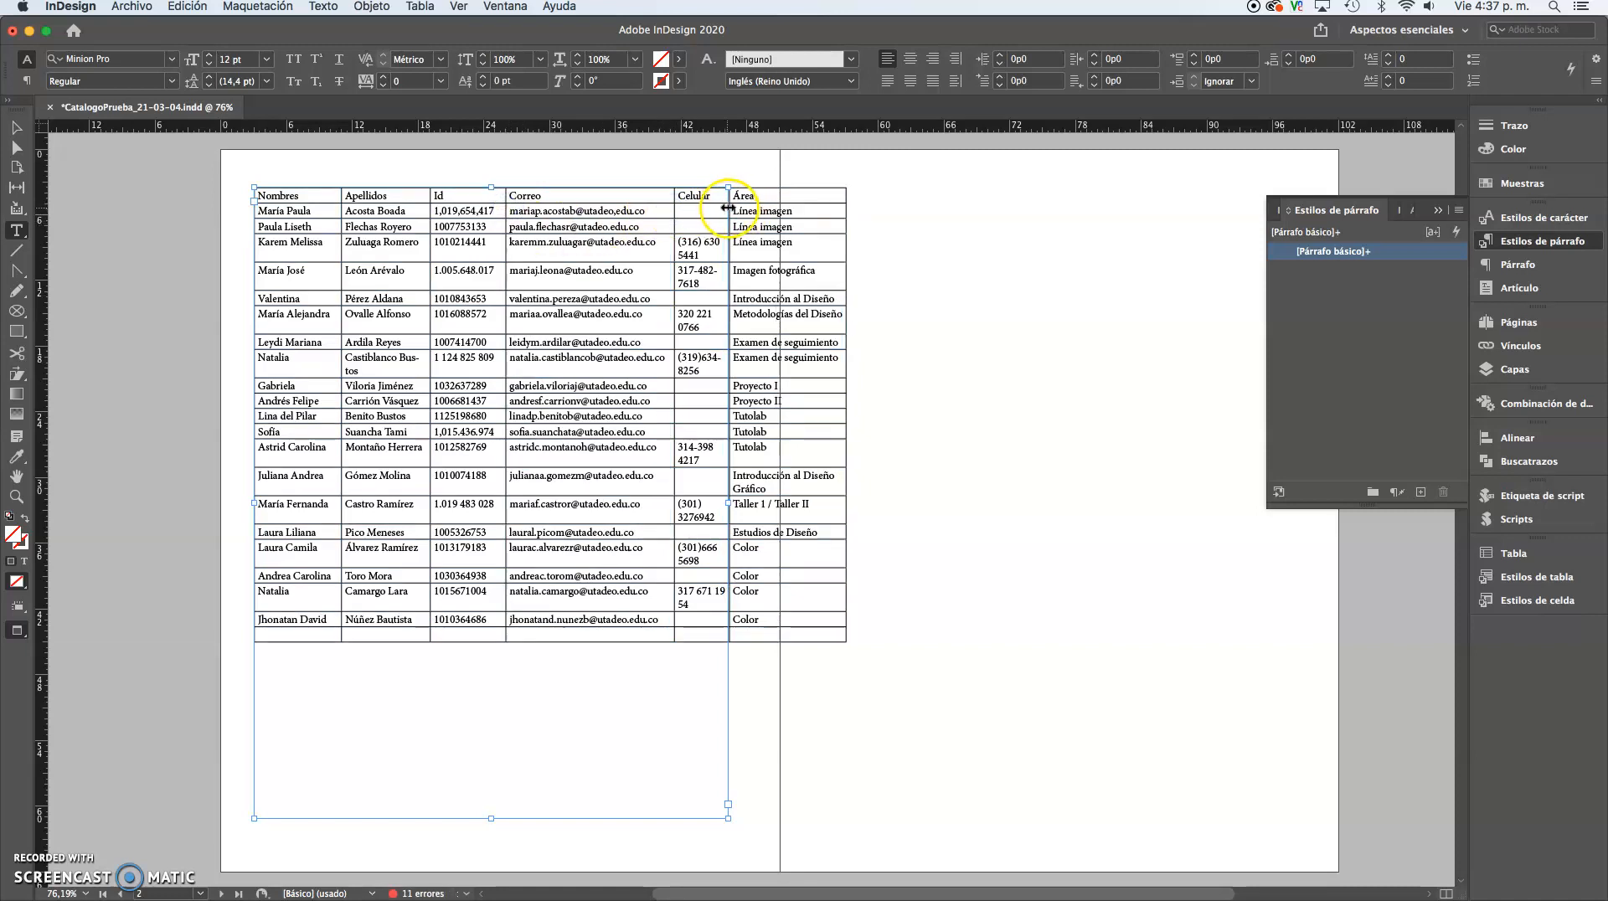
{"action": "left_click_drag", "start_coordinate": [735, 209], "coordinate": [762, 209]}
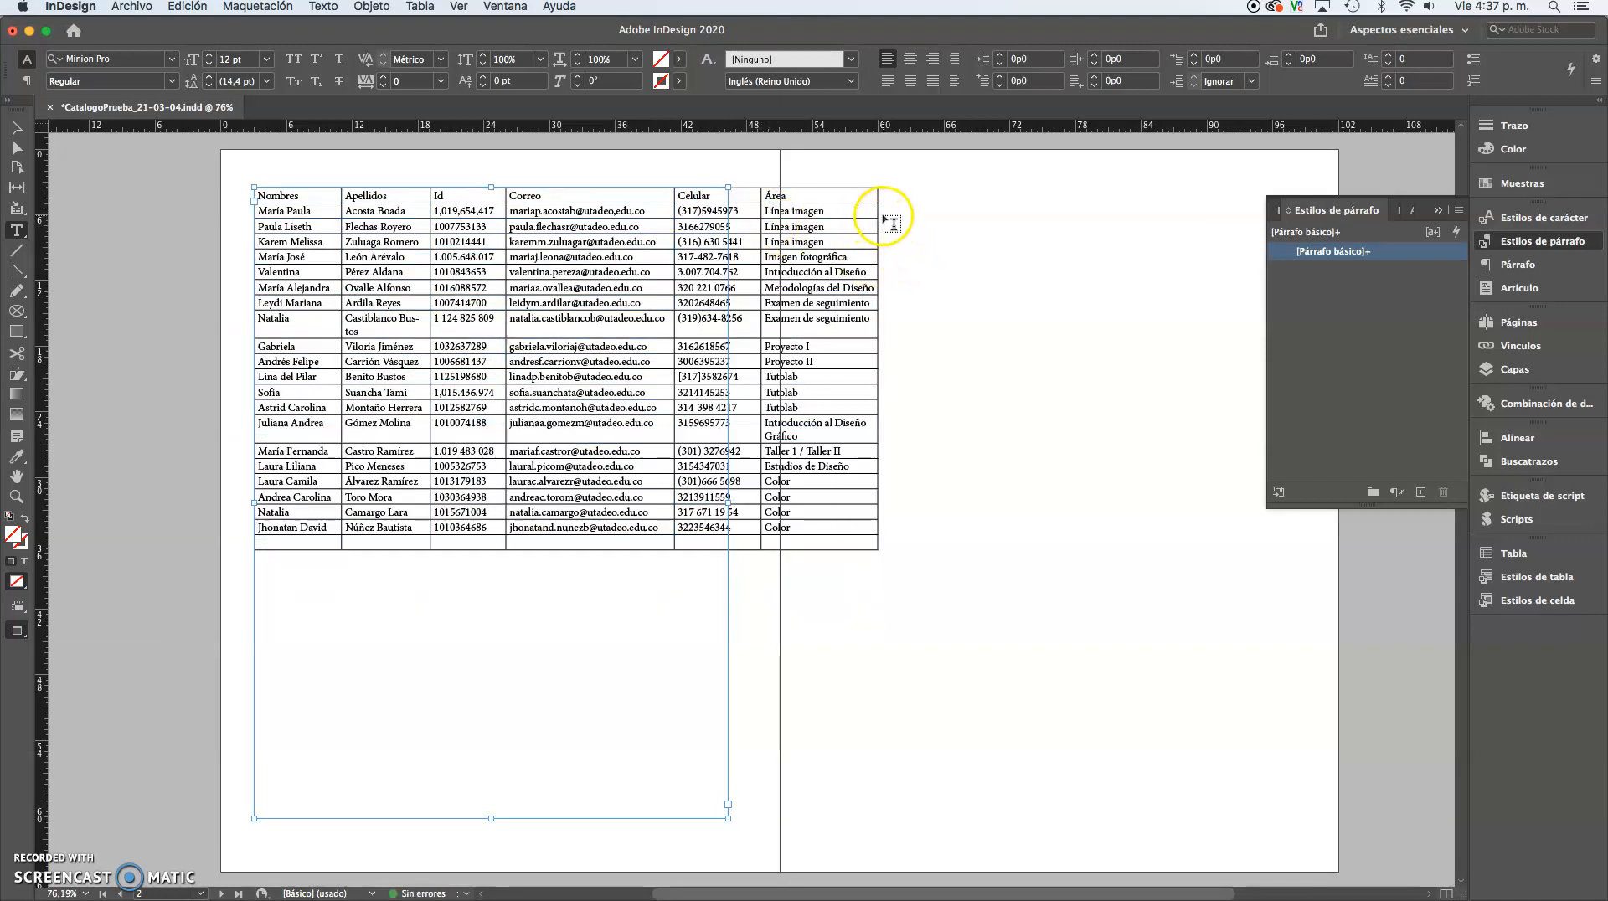
{"action": "left_click_drag", "start_coordinate": [878, 210], "coordinate": [893, 209]}
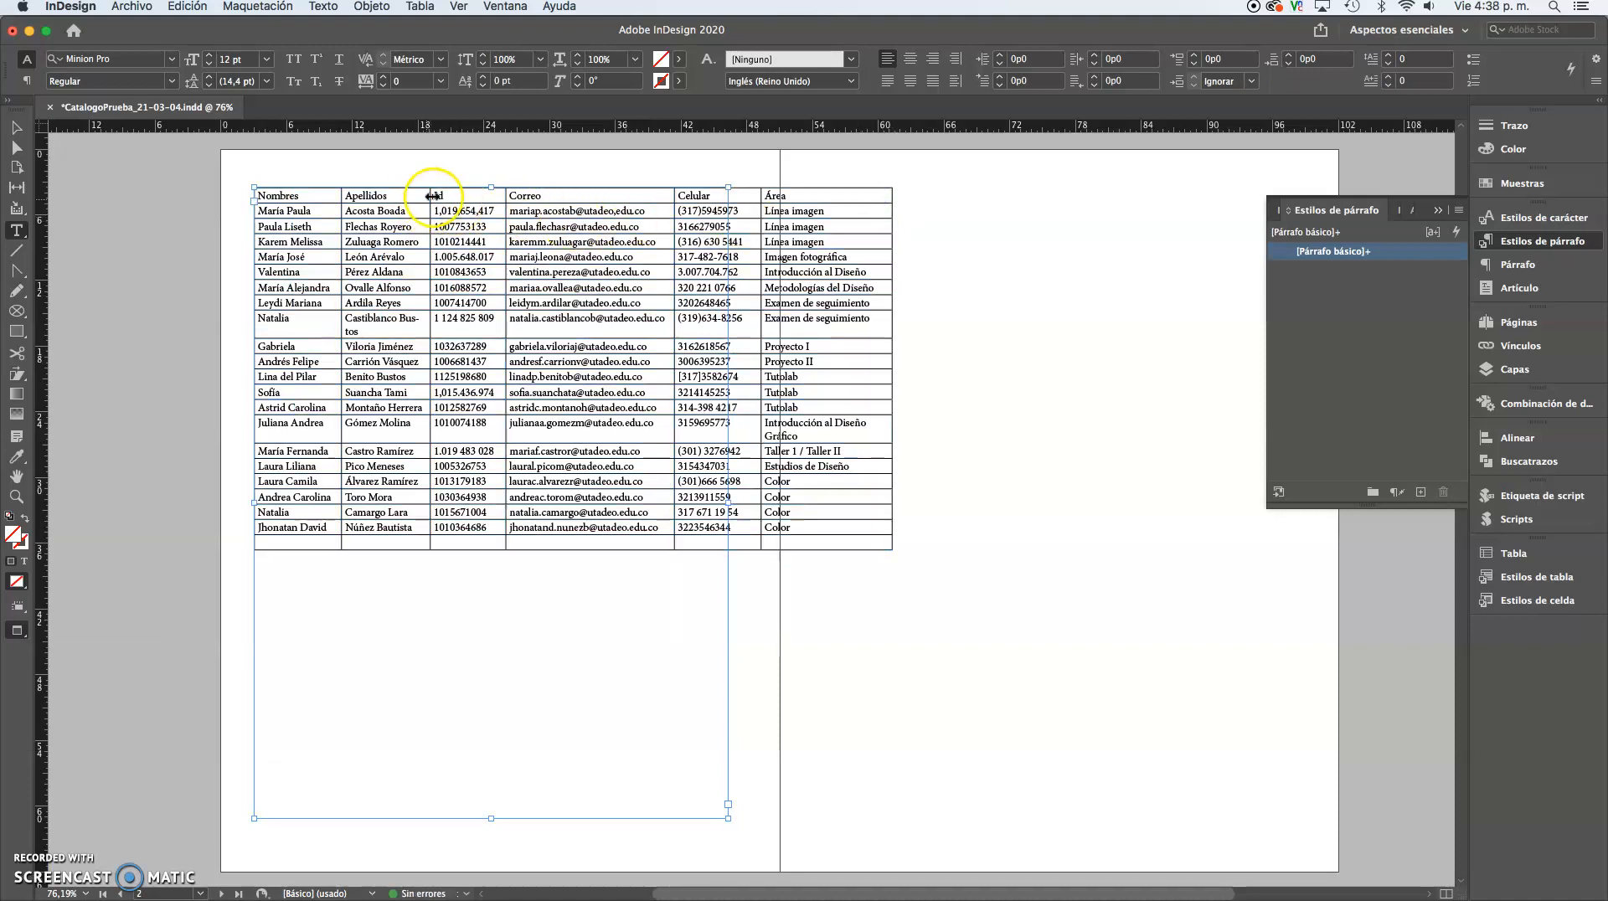
{"action": "left_click_drag", "start_coordinate": [433, 195], "coordinate": [440, 195]}
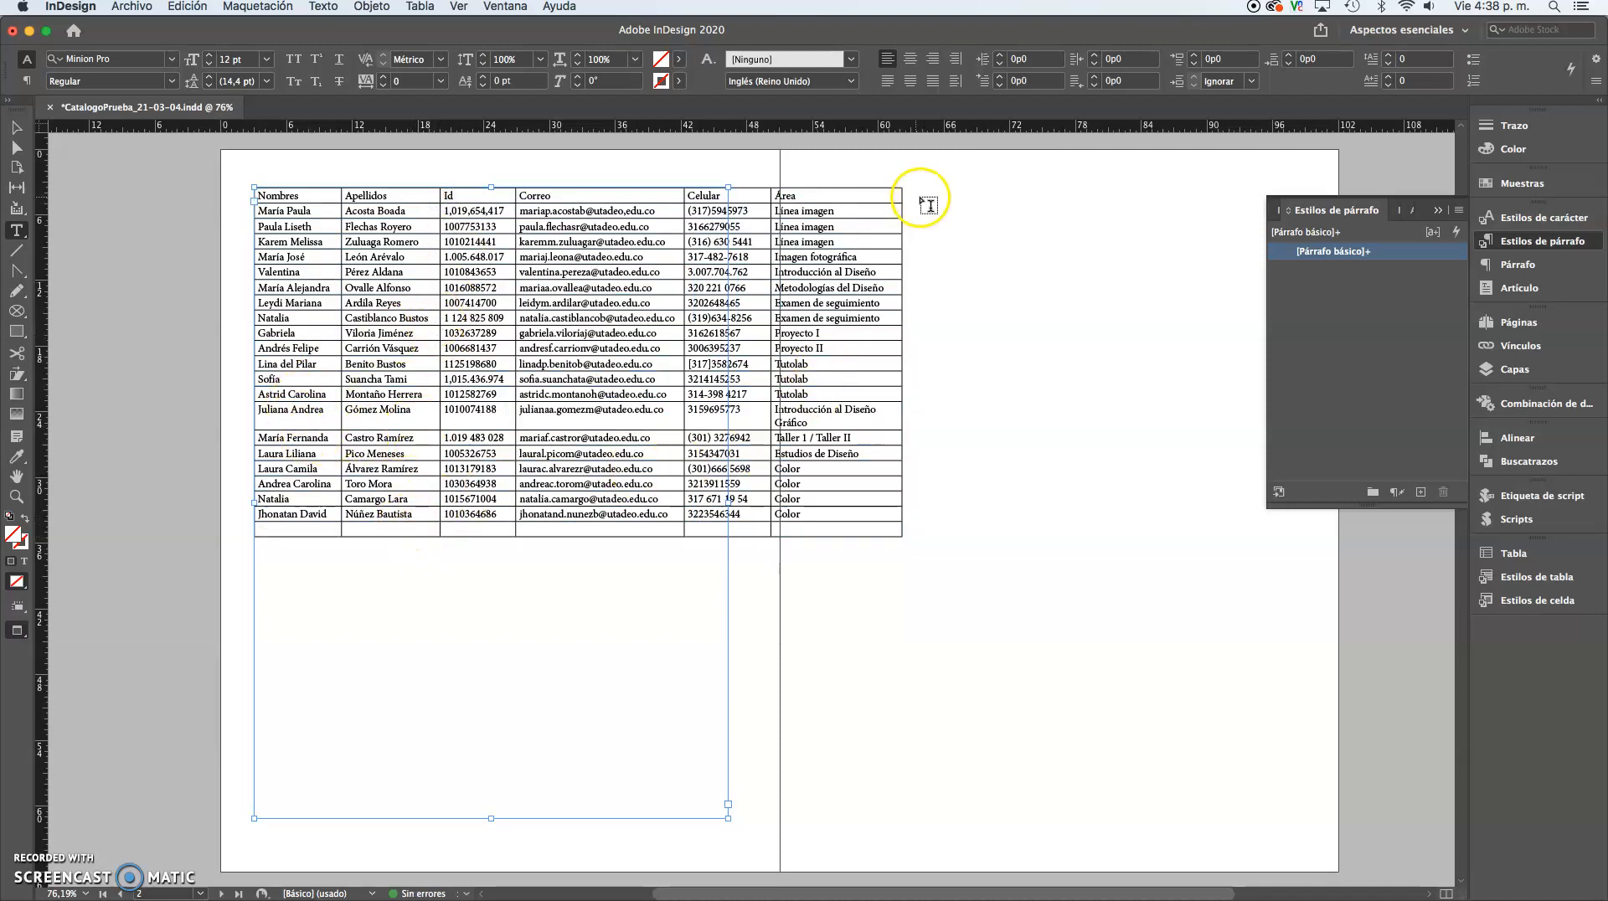
{"action": "left_click_drag", "start_coordinate": [899, 202], "coordinate": [935, 206]}
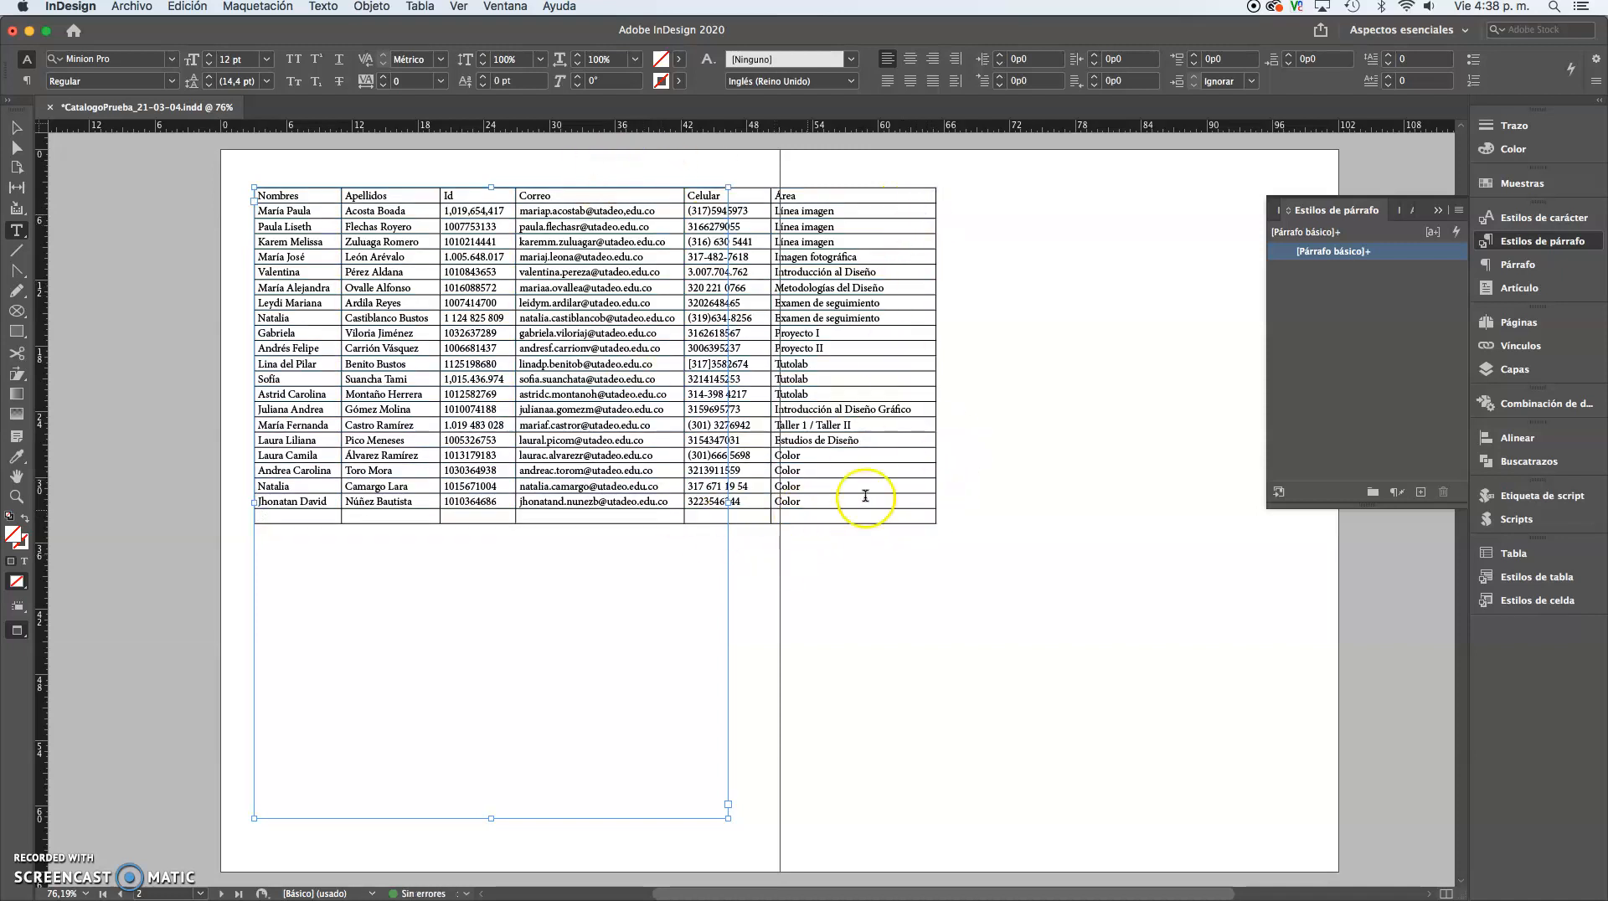
Step: Widen the text frame to about 63p1,7 so it encloses the whole table, and deselect it
{"action": "left_click", "coordinate": [17, 129]}
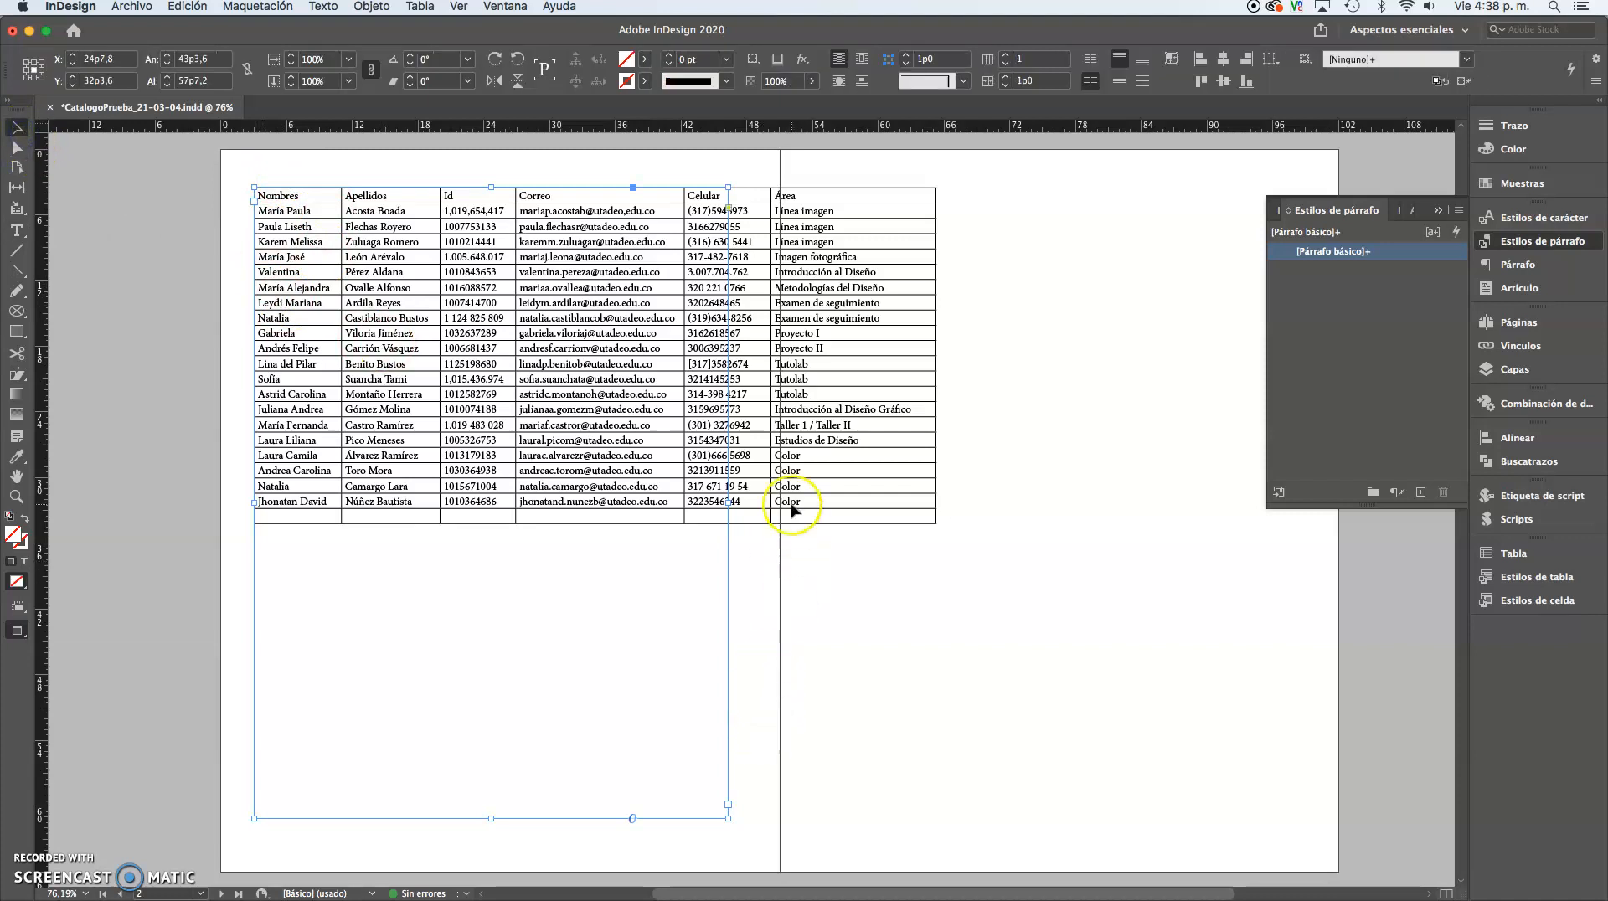
{"action": "left_click_drag", "start_coordinate": [728, 503], "coordinate": [945, 479]}
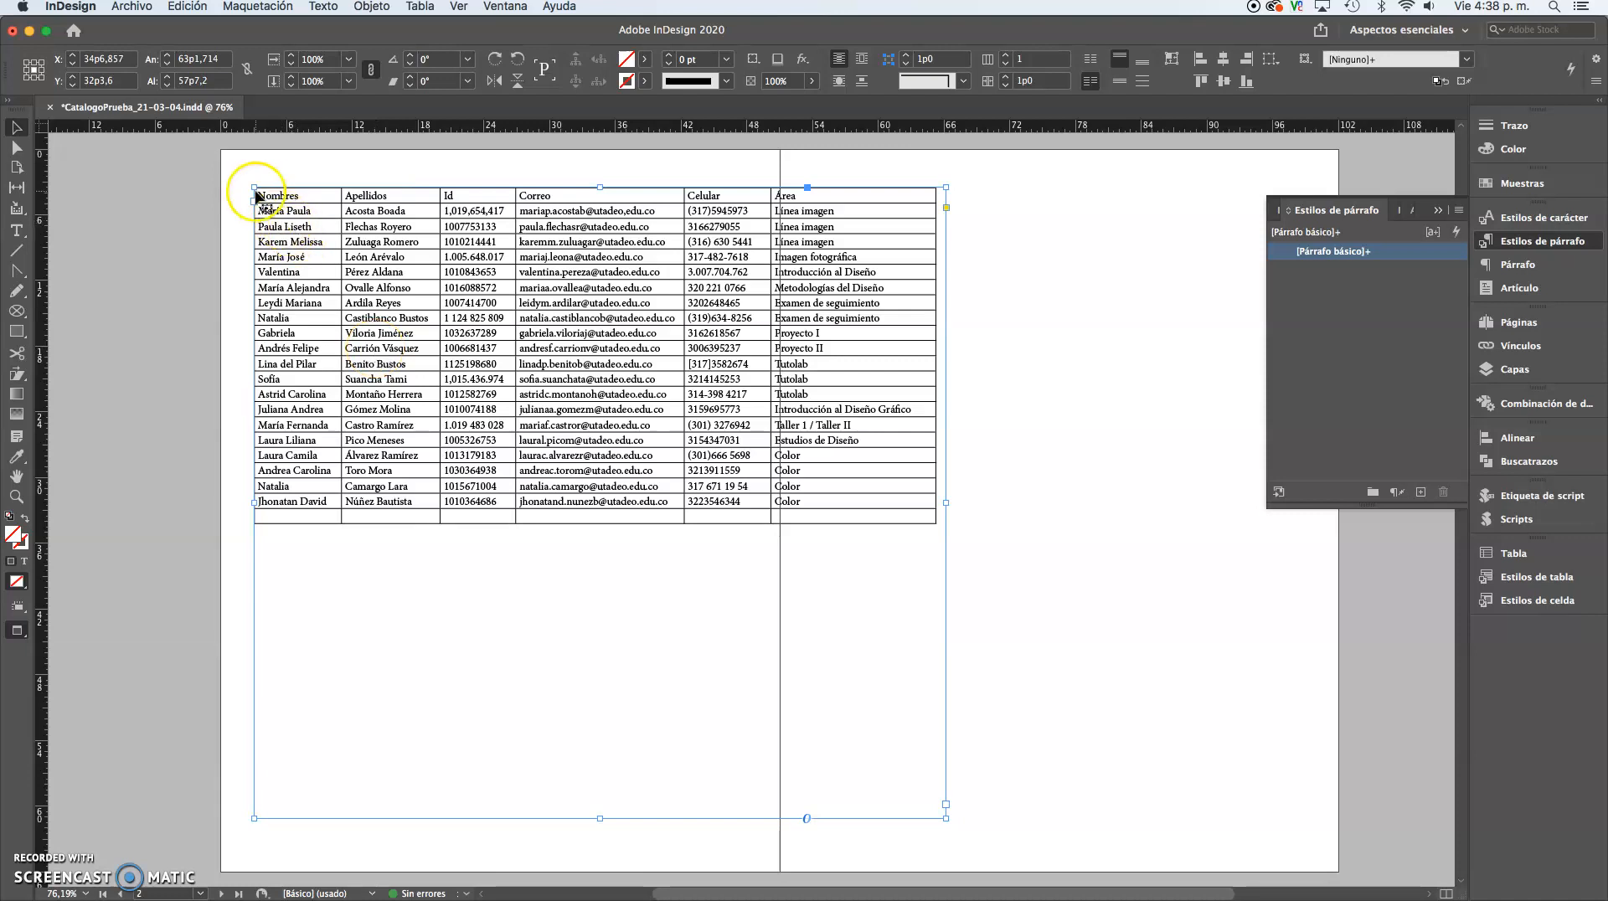
{"action": "left_click", "coordinate": [242, 159]}
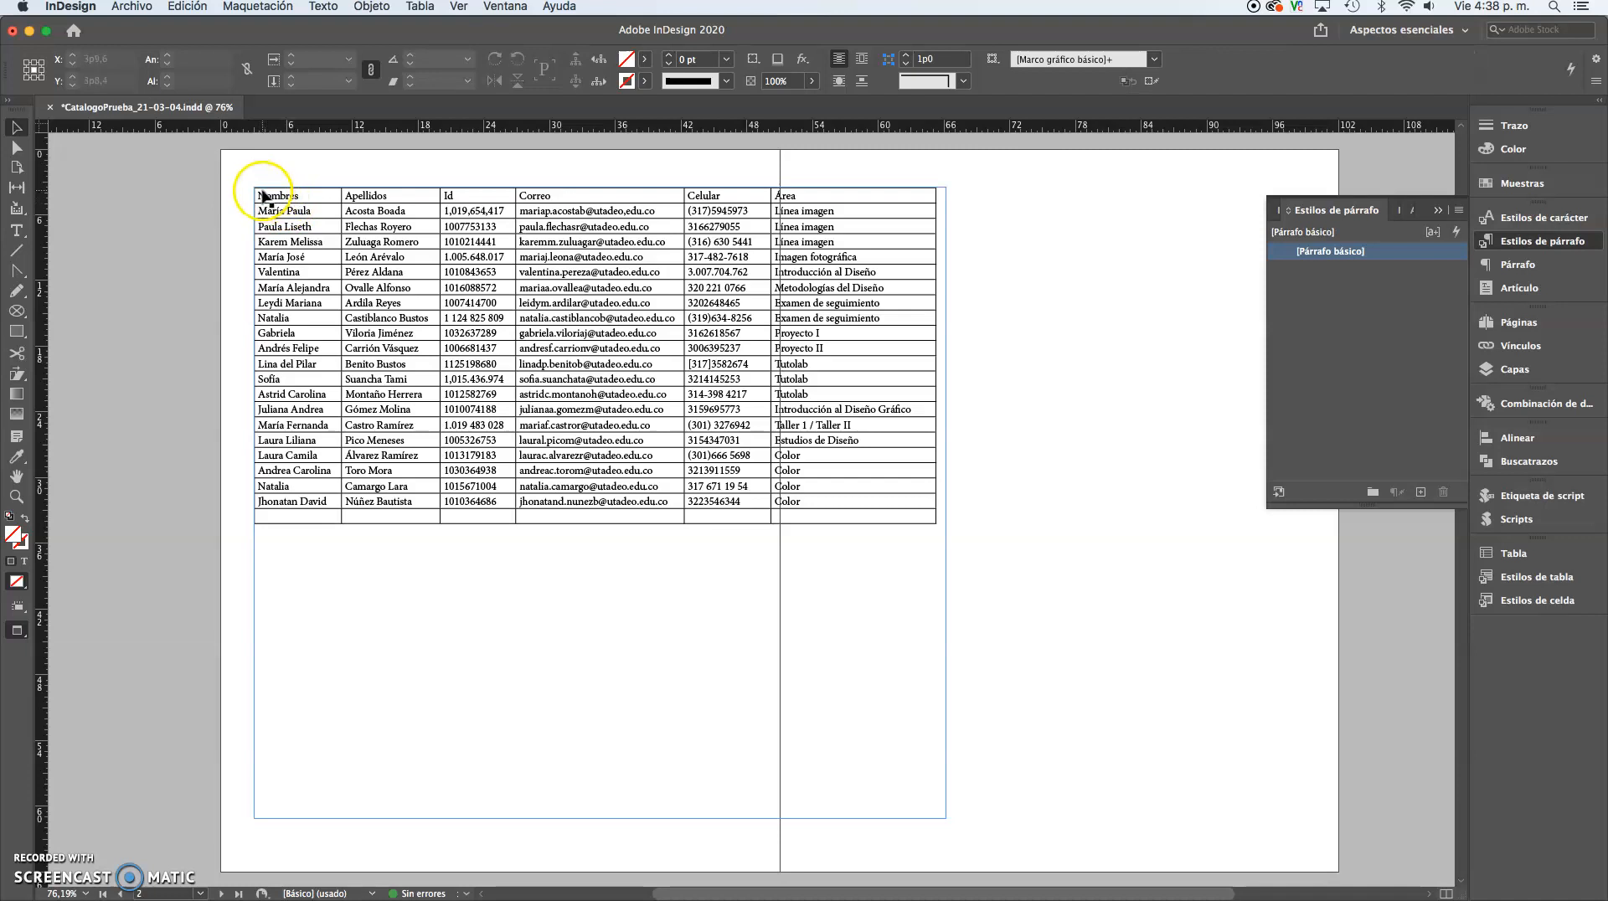
Step: Convert the whole table to text with Tabulación as the column separator and Párrafo as the row separator
{"action": "left_click", "coordinate": [261, 187]}
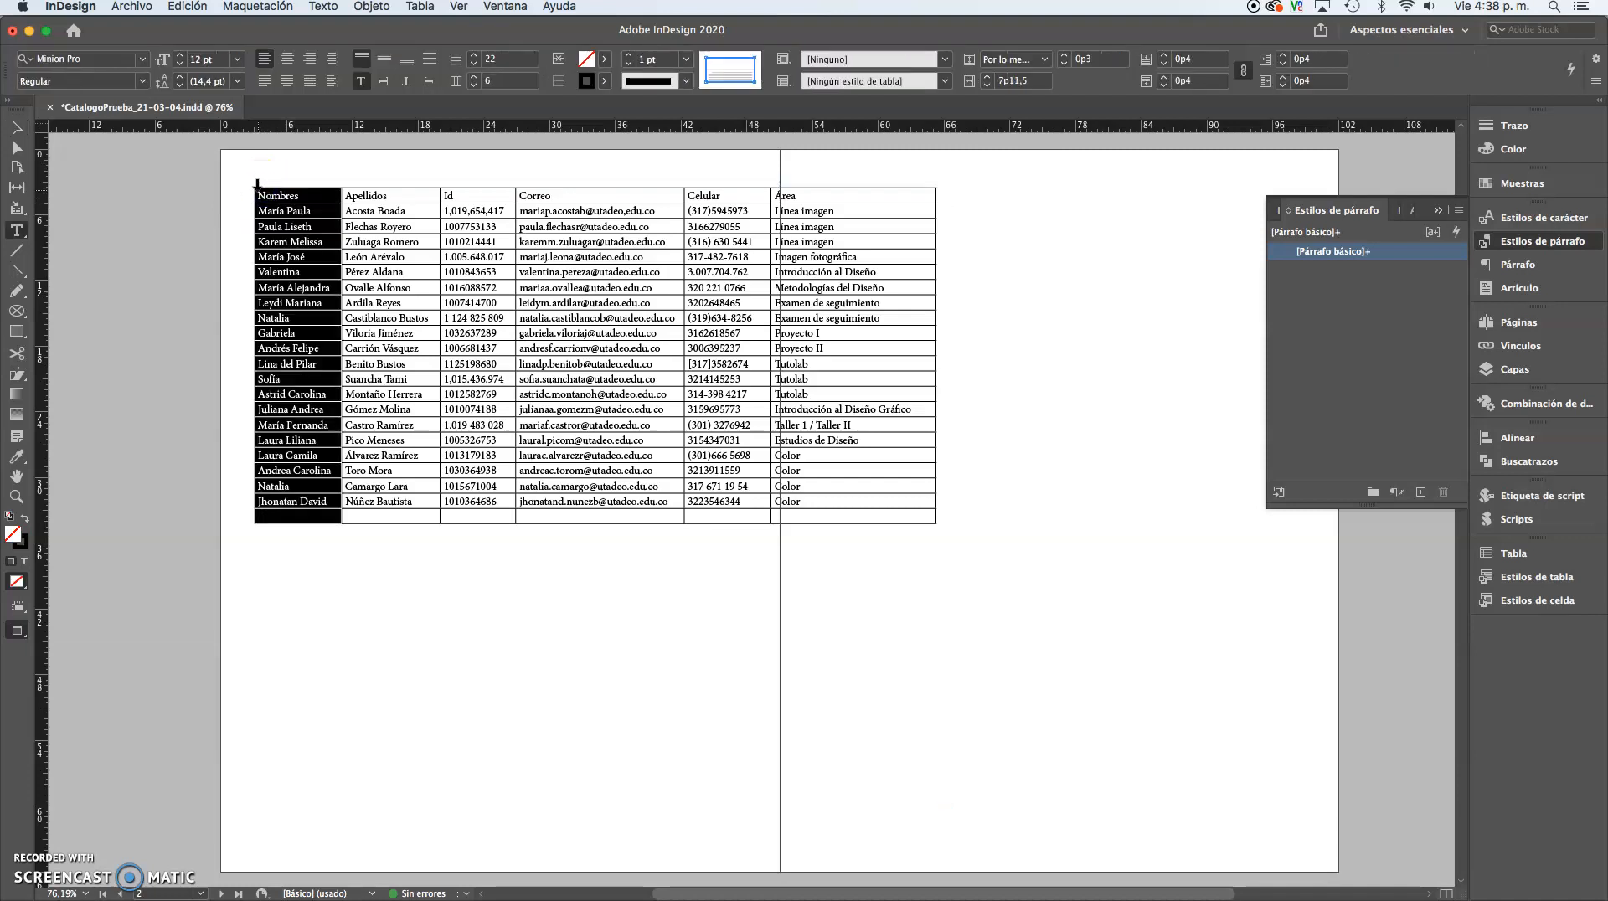
{"action": "left_click", "coordinate": [251, 184]}
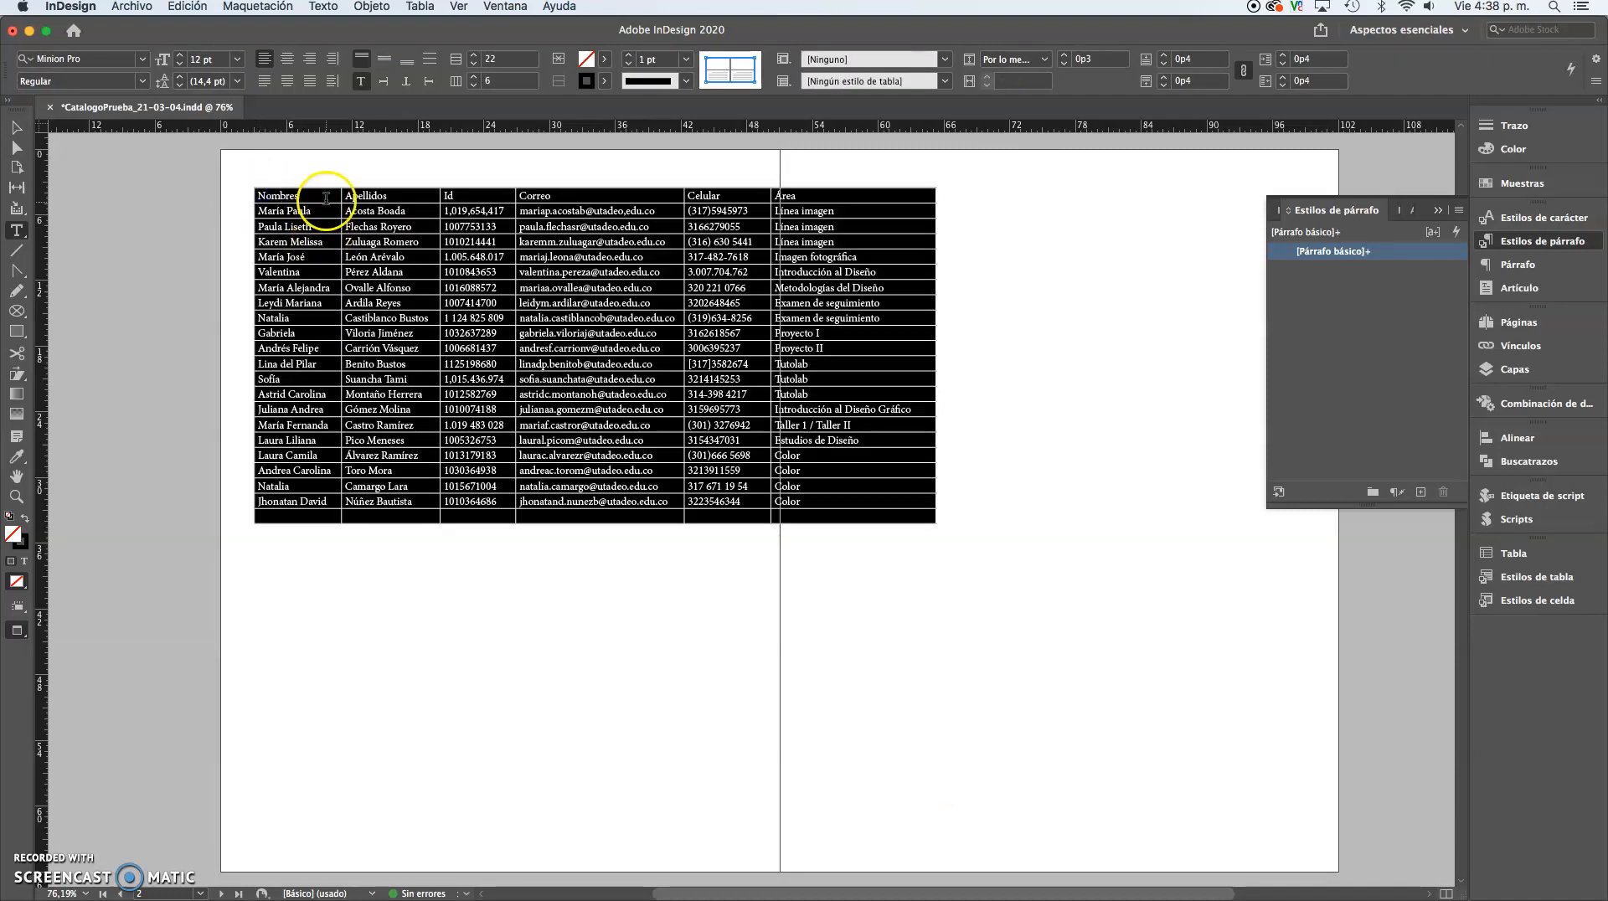
{"action": "left_click", "coordinate": [420, 7]}
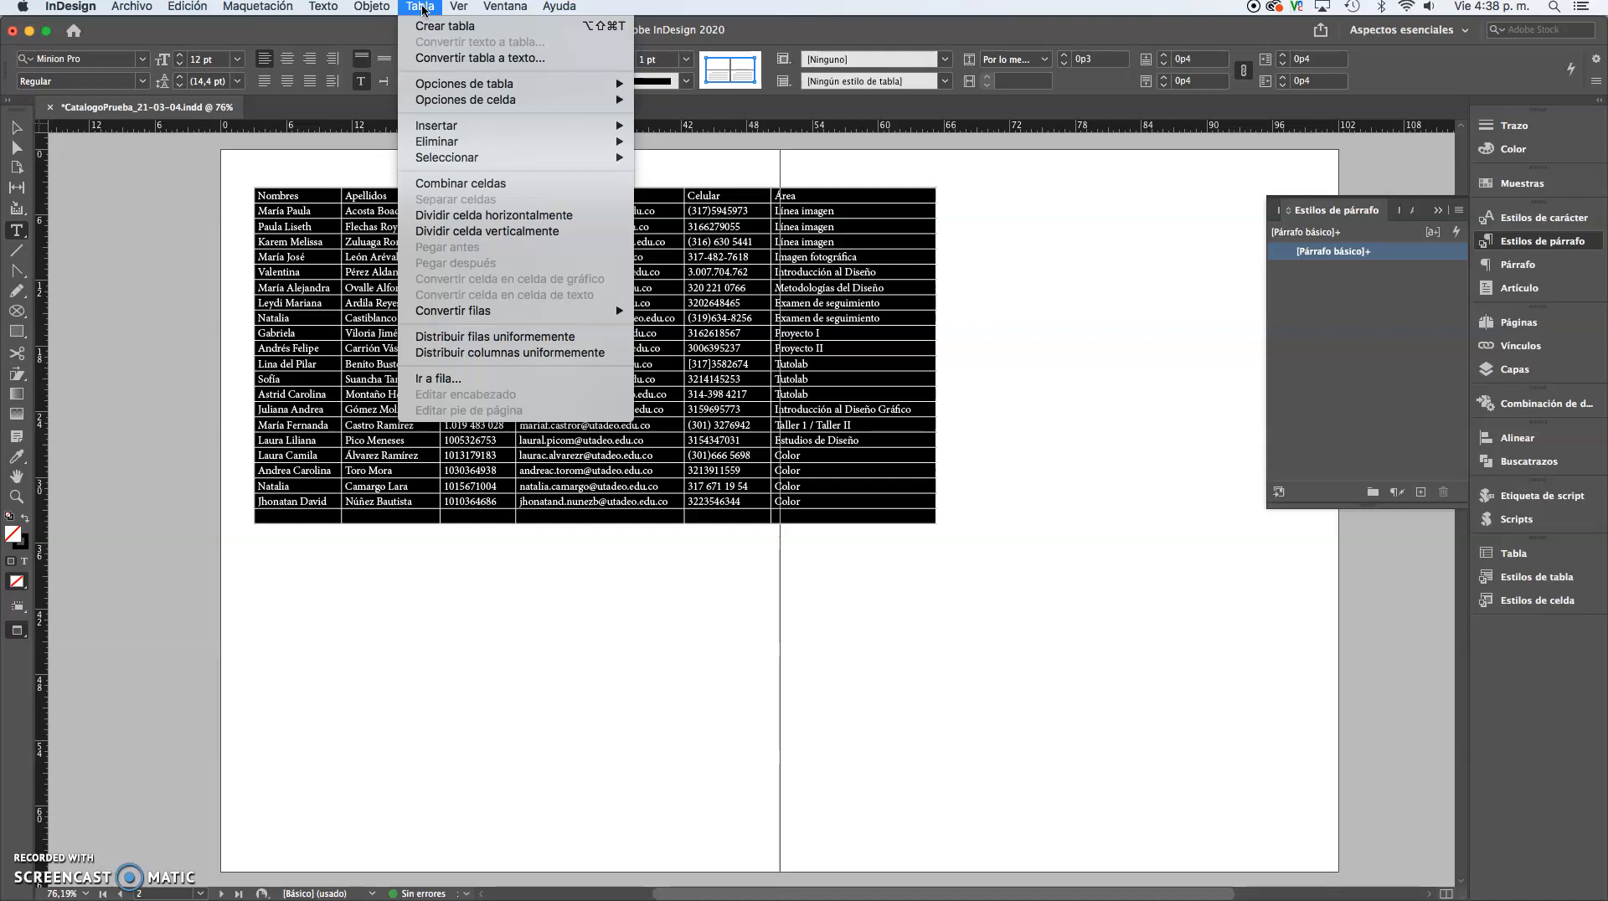
{"action": "left_click", "coordinate": [439, 58]}
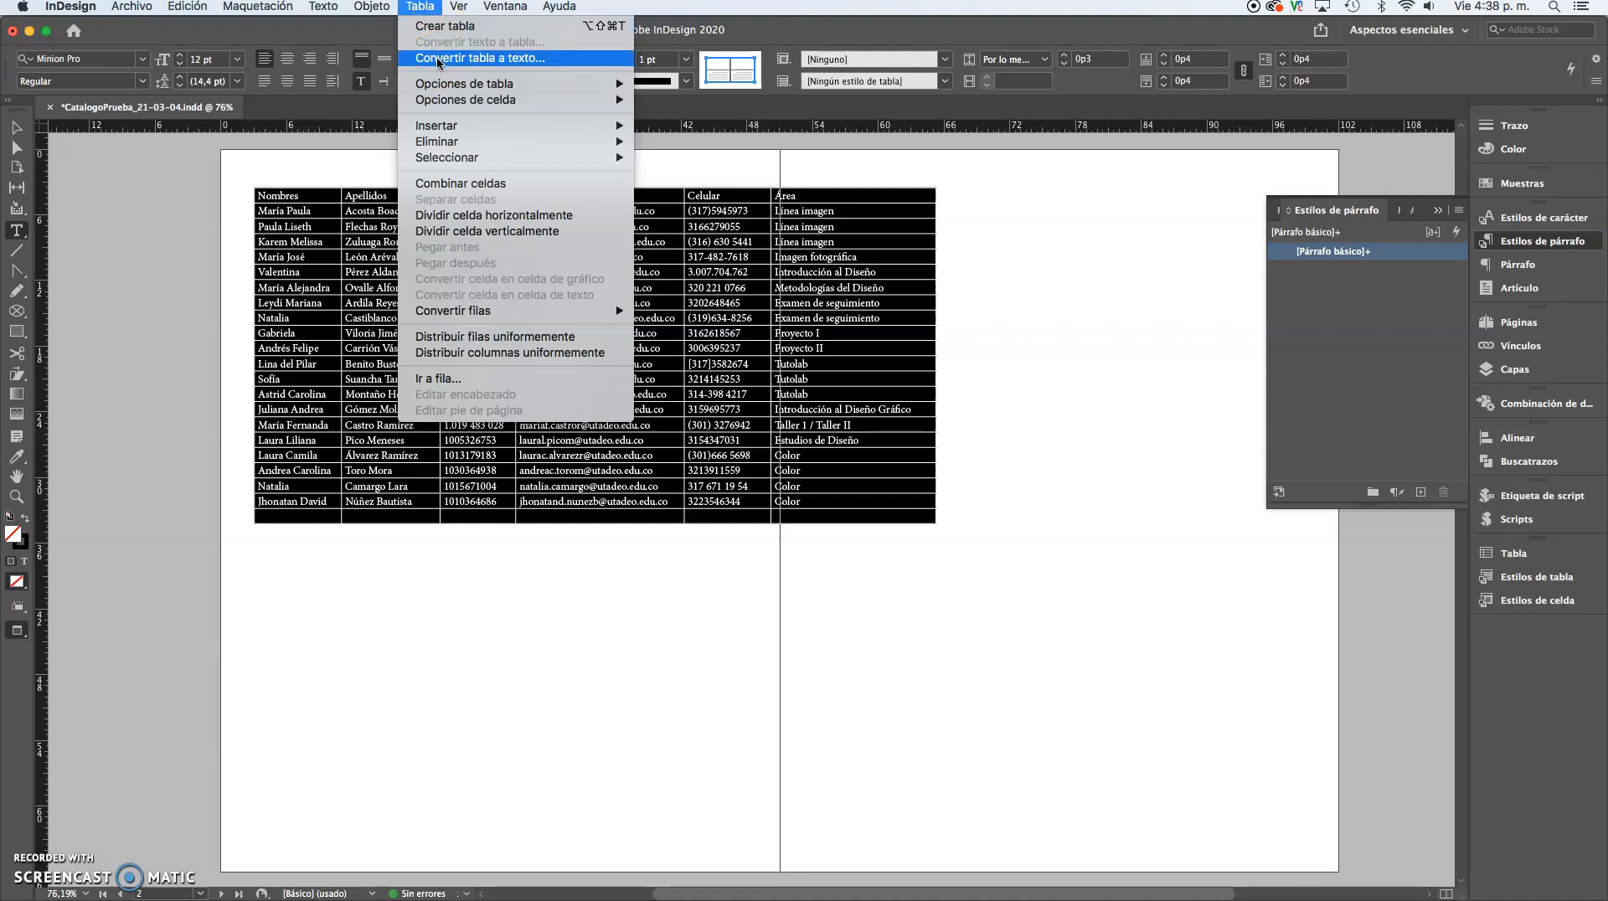
{"action": "left_click", "coordinate": [439, 57]}
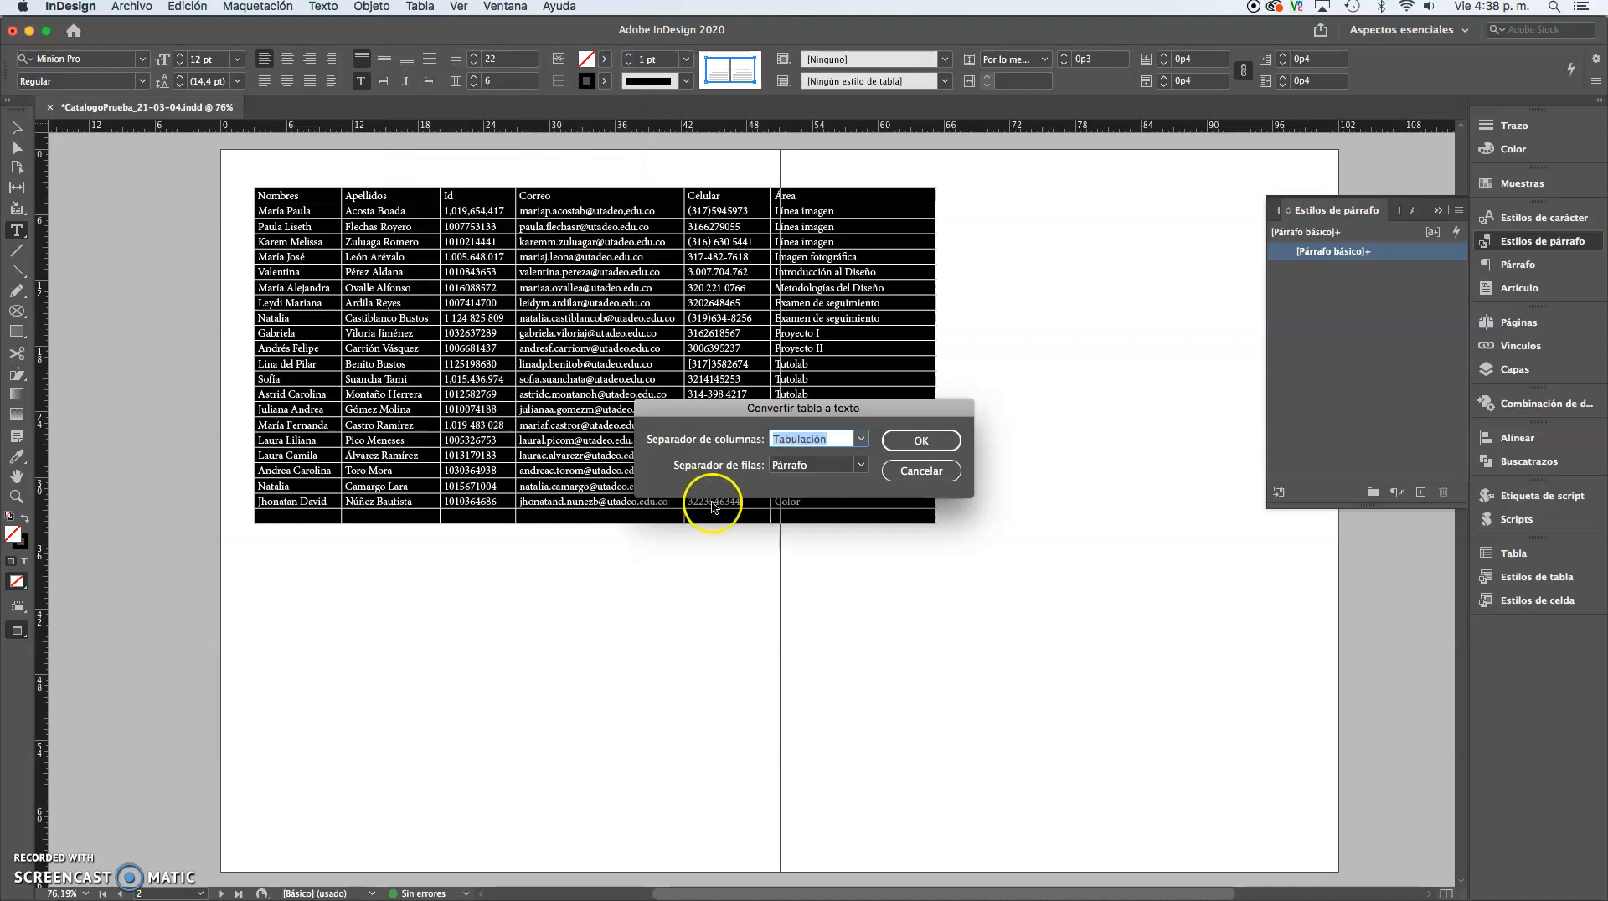
{"action": "left_click_drag", "start_coordinate": [772, 419], "coordinate": [634, 521]}
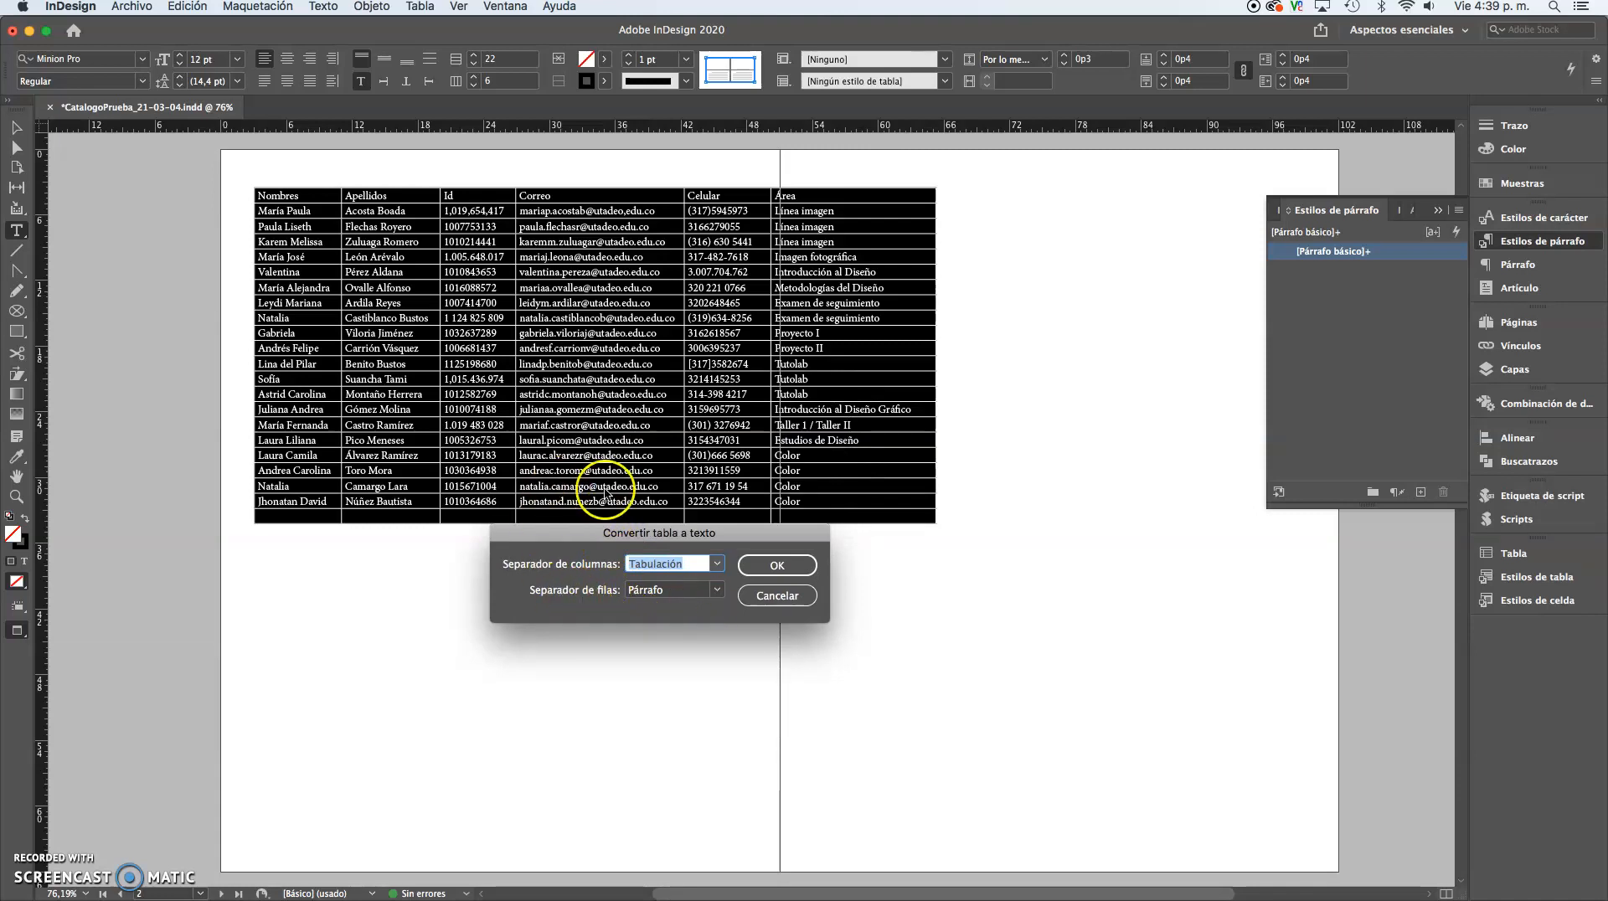
{"action": "left_click_drag", "start_coordinate": [658, 536], "coordinate": [668, 587]}
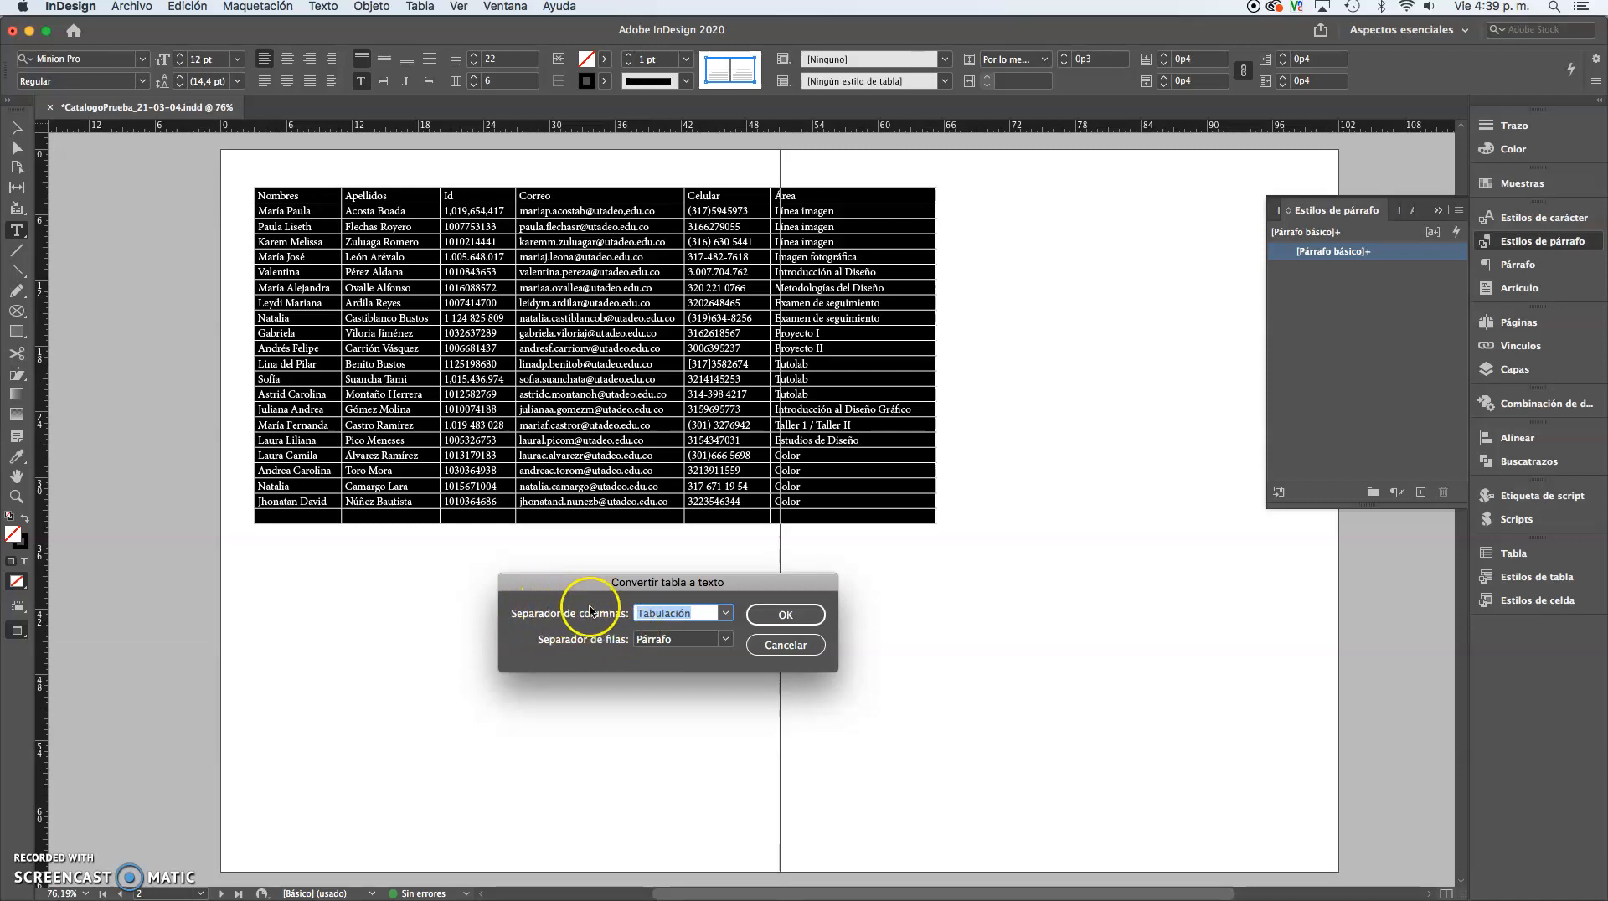
{"action": "left_click", "coordinate": [725, 615]}
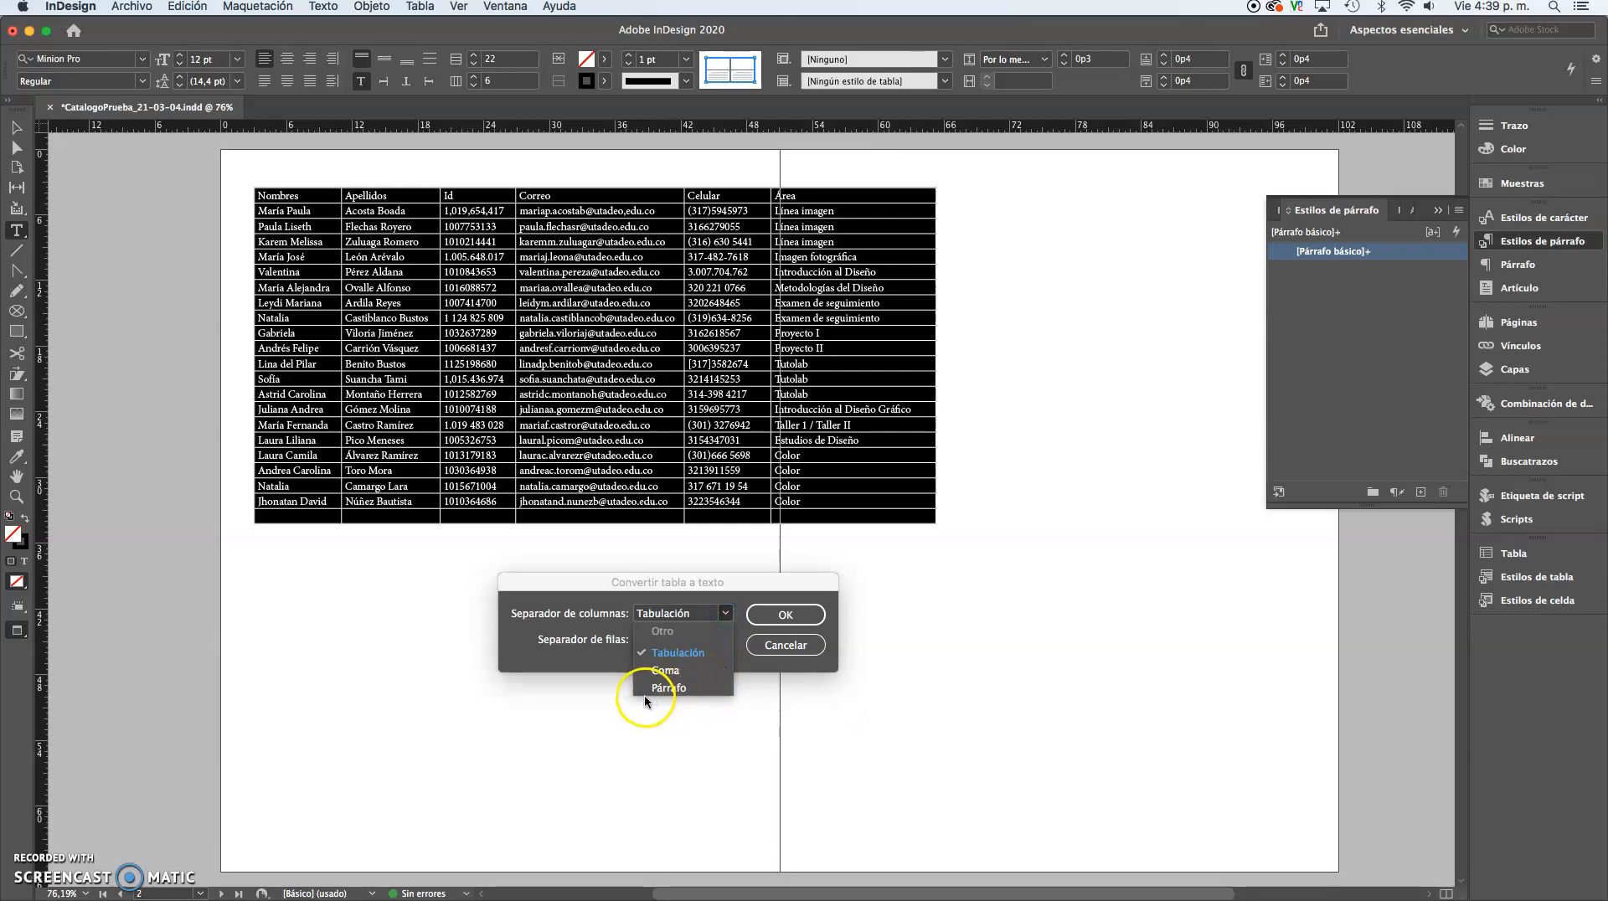
{"action": "left_click", "coordinate": [688, 661]}
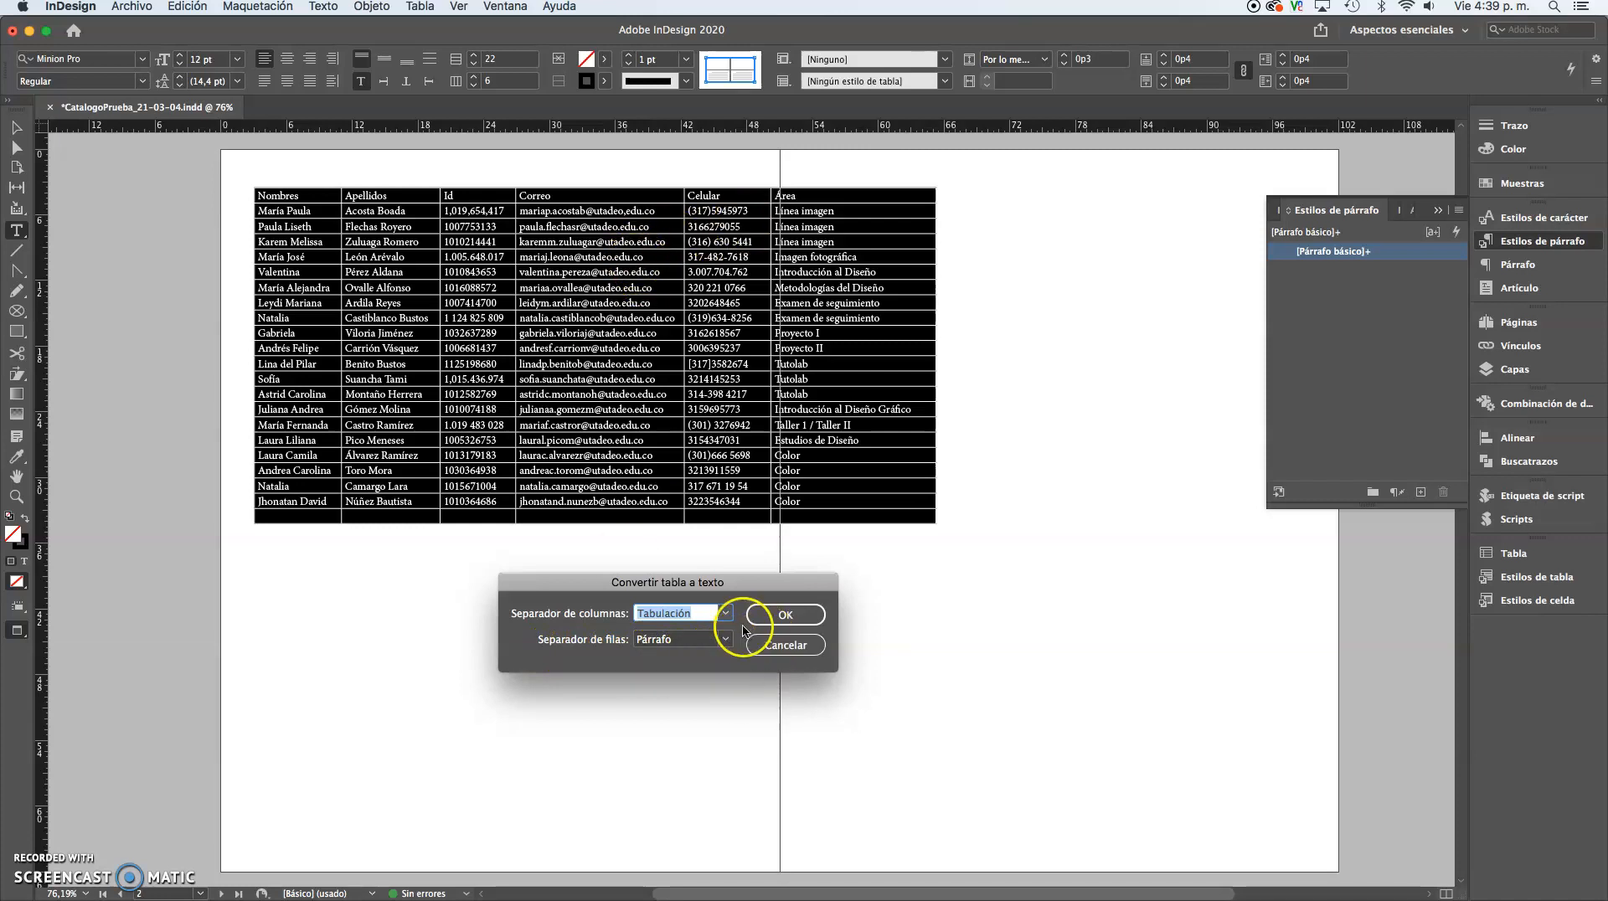
{"action": "left_click", "coordinate": [725, 639]}
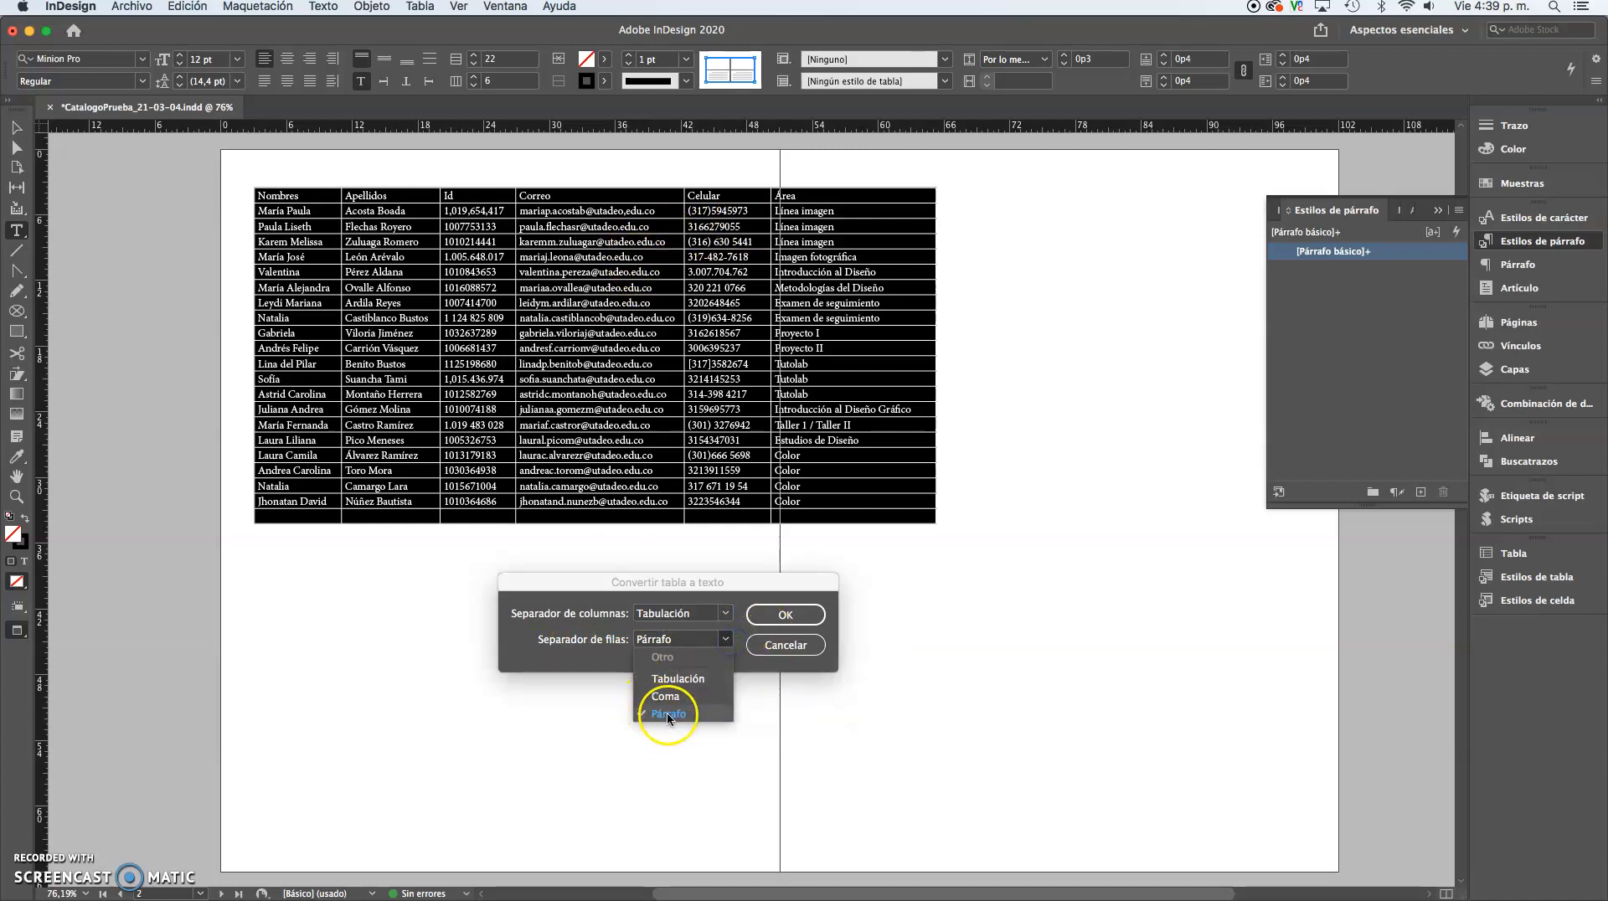
{"action": "left_click", "coordinate": [661, 594]}
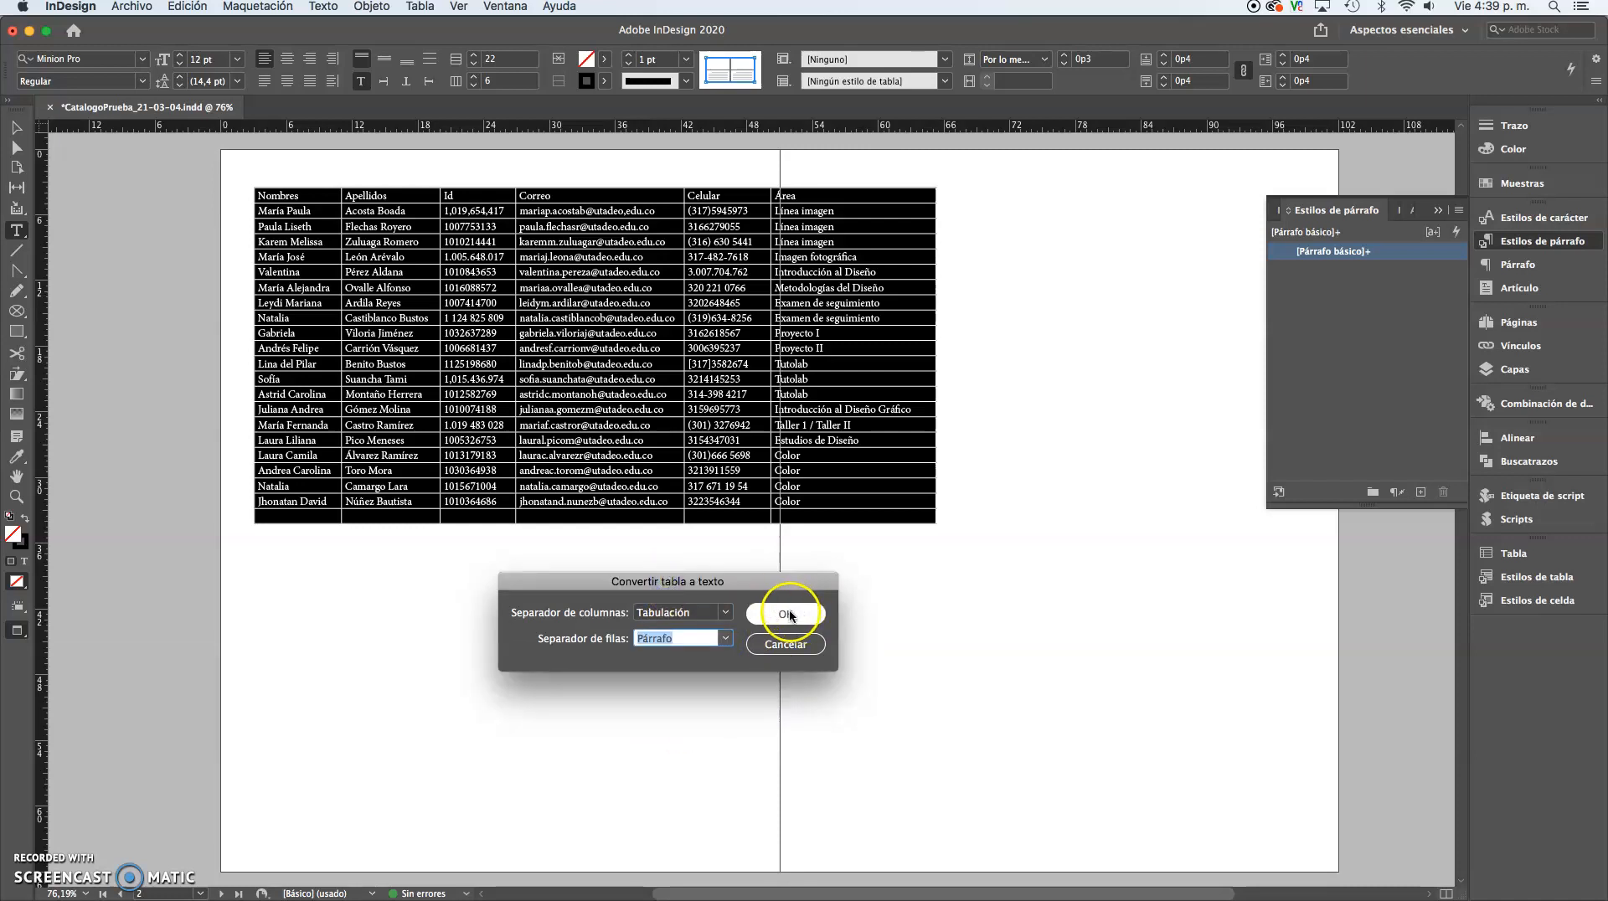
{"action": "left_click", "coordinate": [790, 616]}
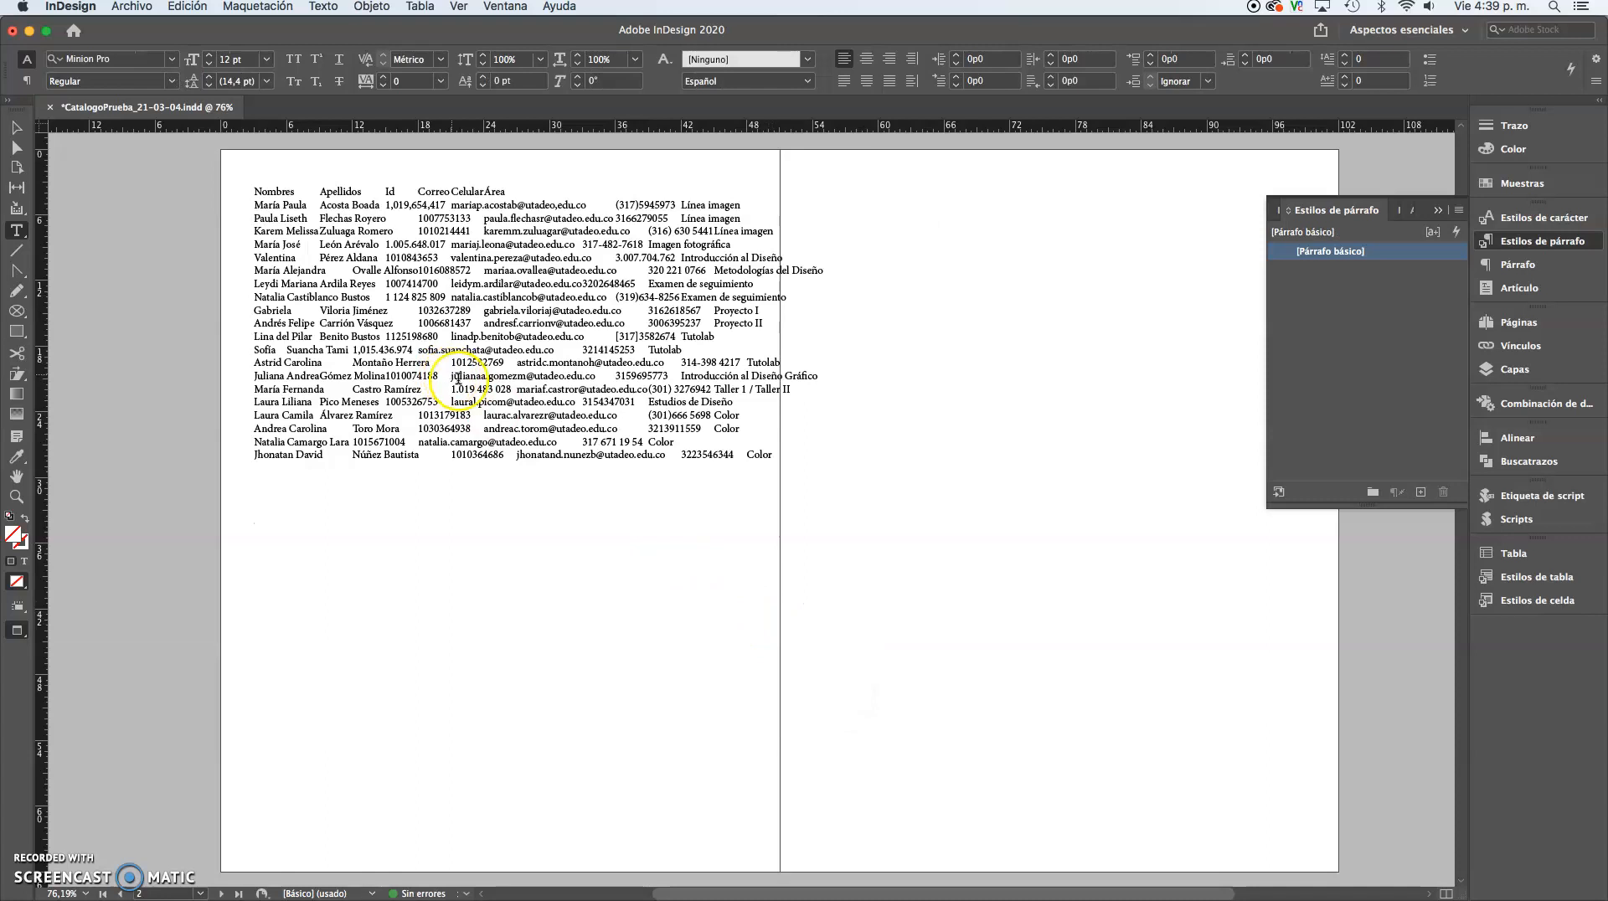
Step: Show the hidden characters in the converted text and leave preview mode so the guides and non-printing marks display
{"action": "left_click", "coordinate": [18, 129]}
{"action": "left_click", "coordinate": [331, 268]}
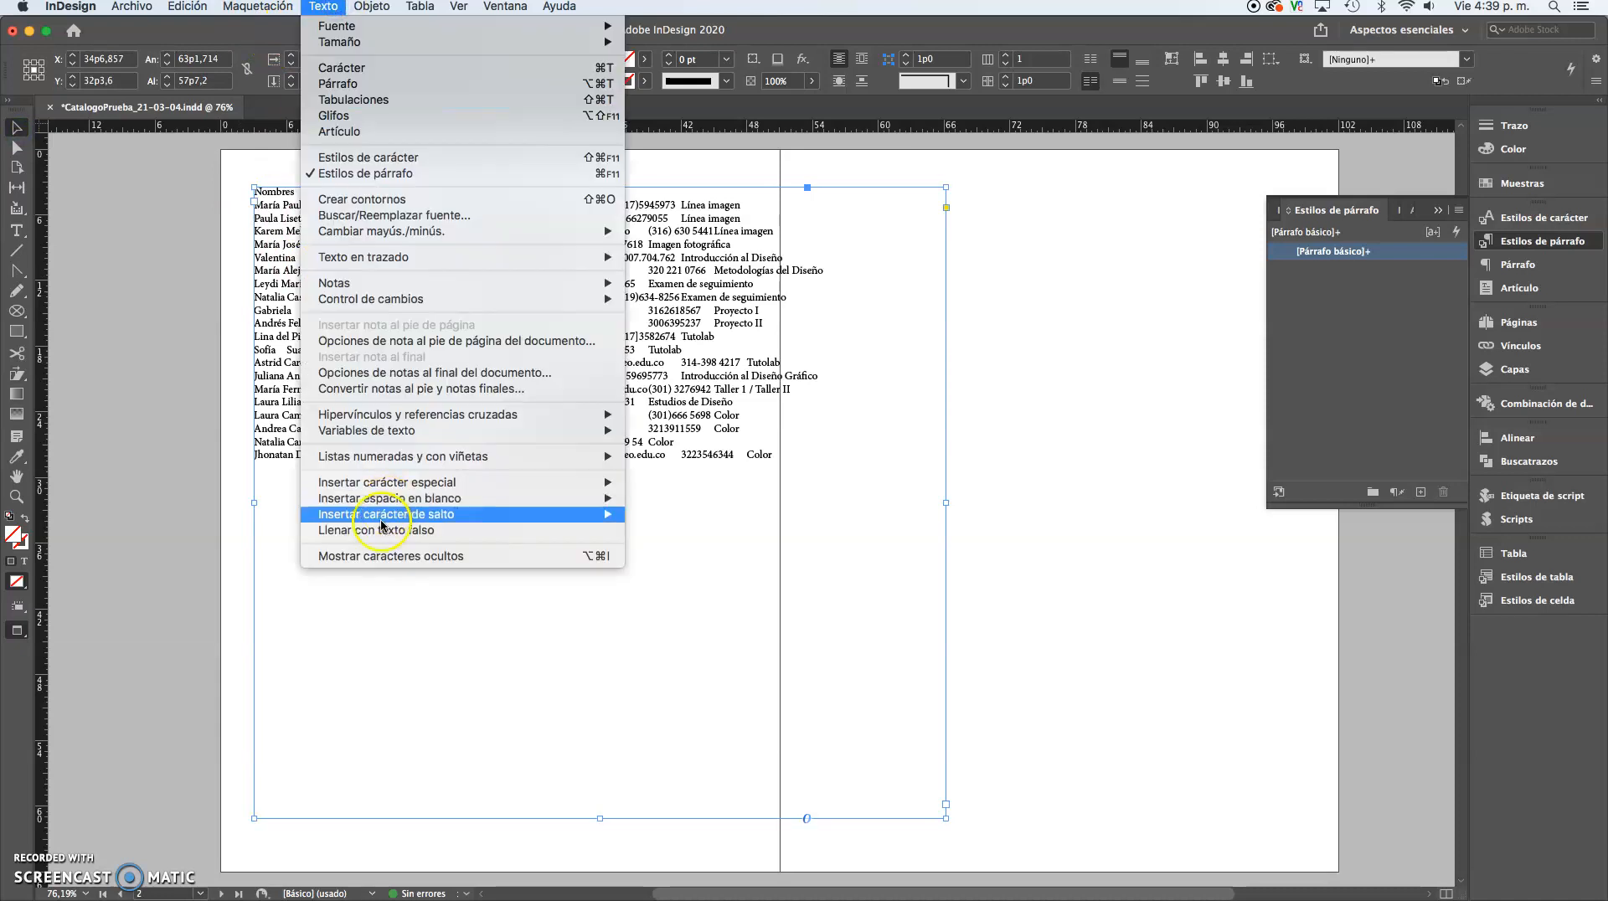
{"action": "left_click", "coordinate": [390, 556]}
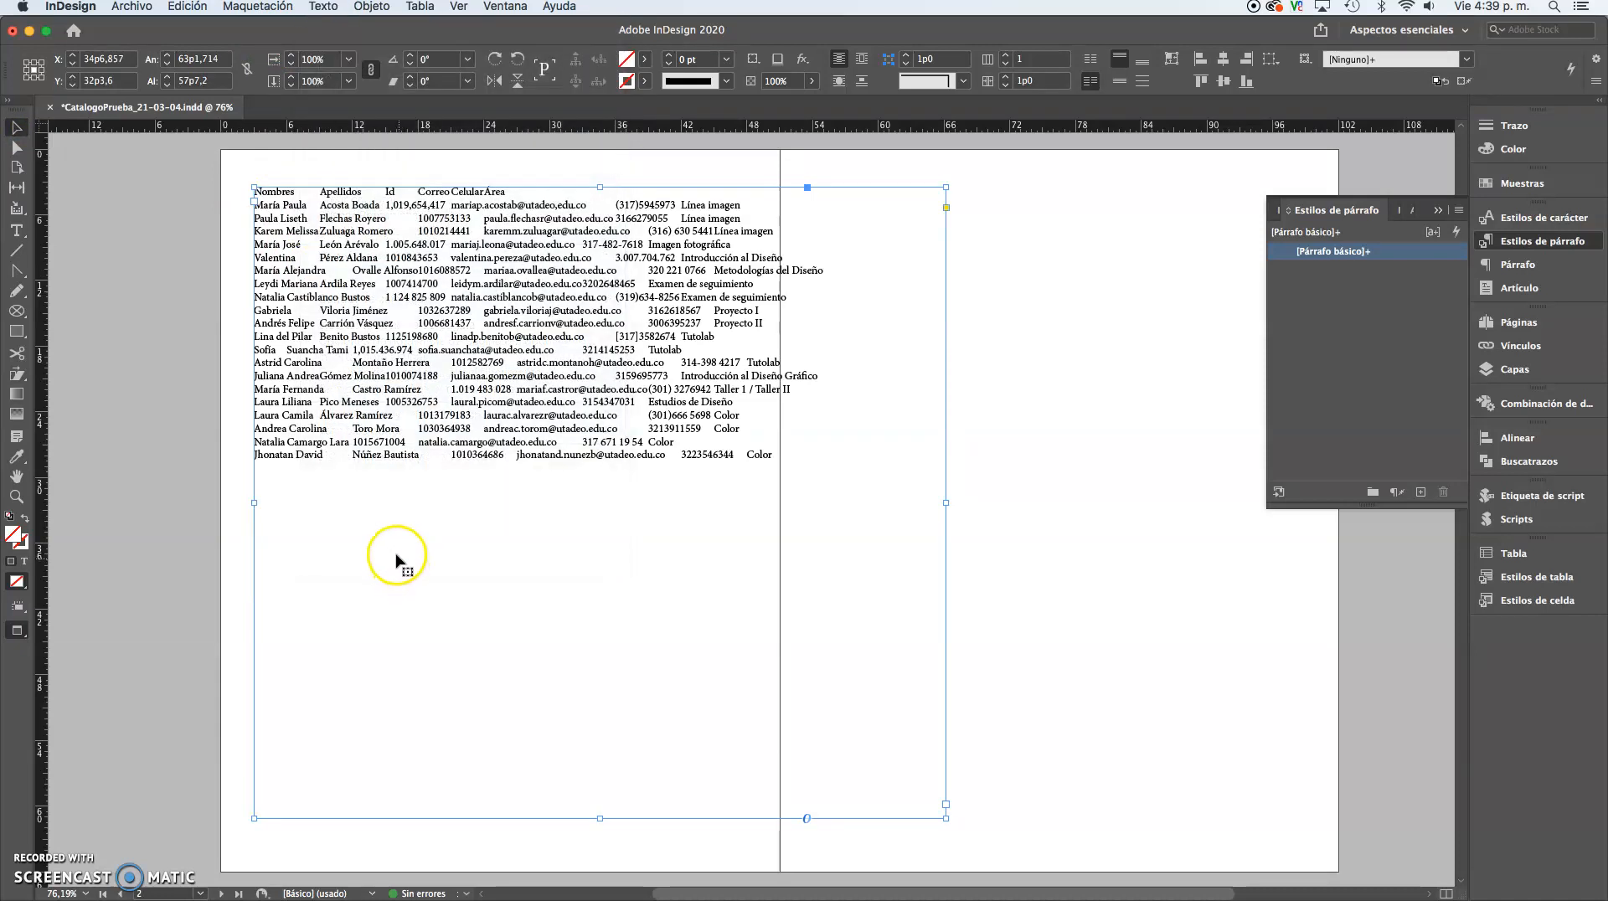
{"action": "double_click", "coordinate": [425, 331]}
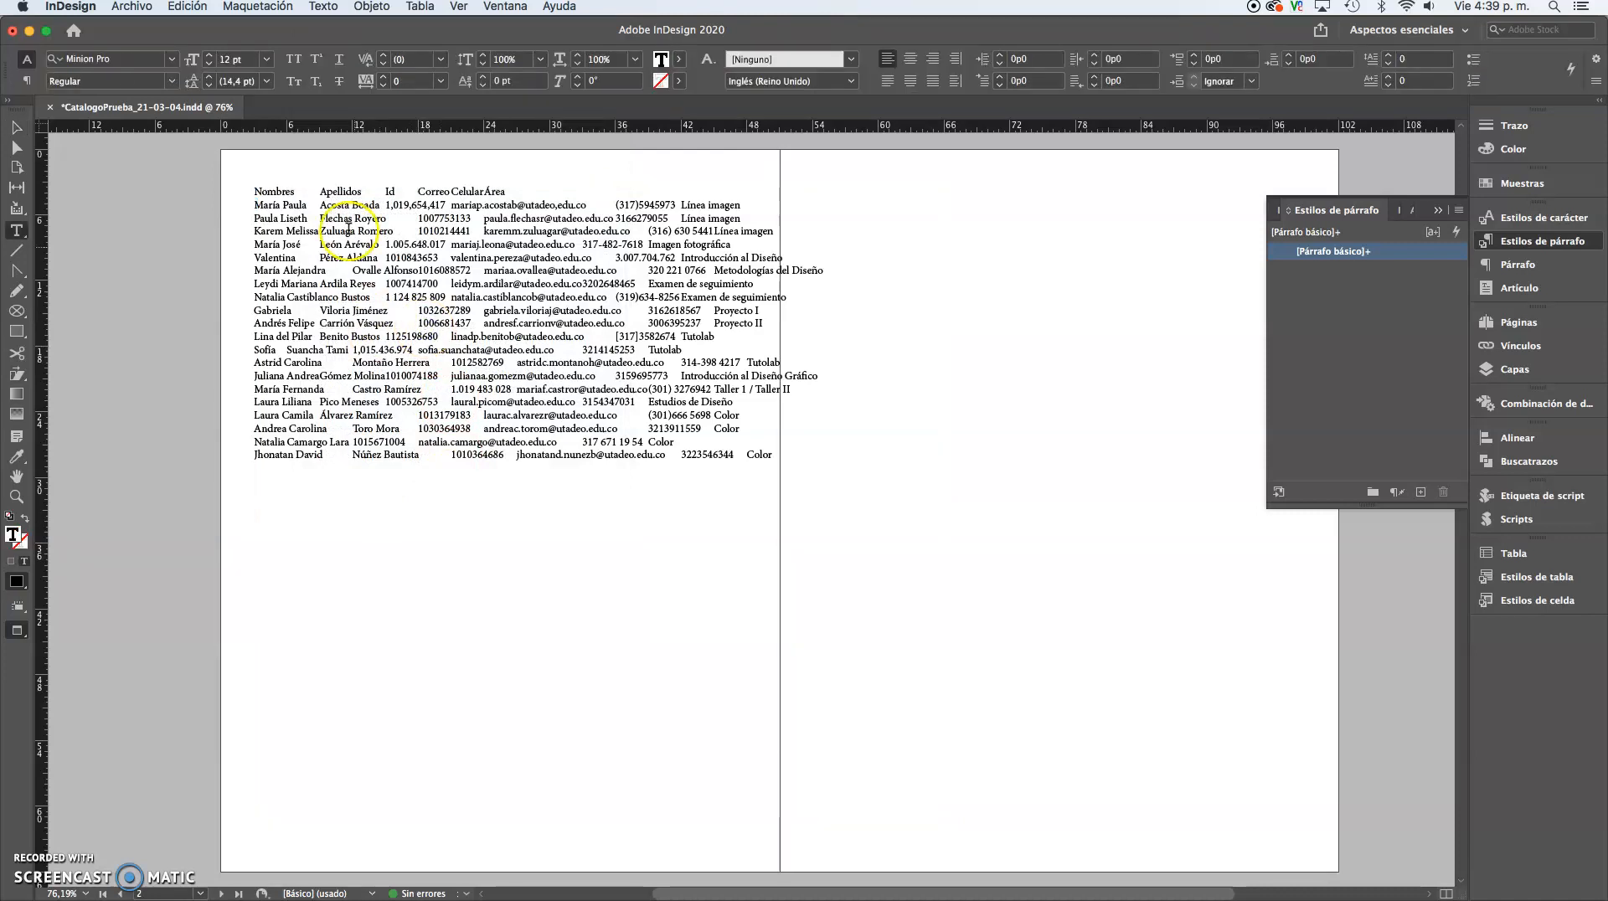
{"action": "key", "text": "super+a"}
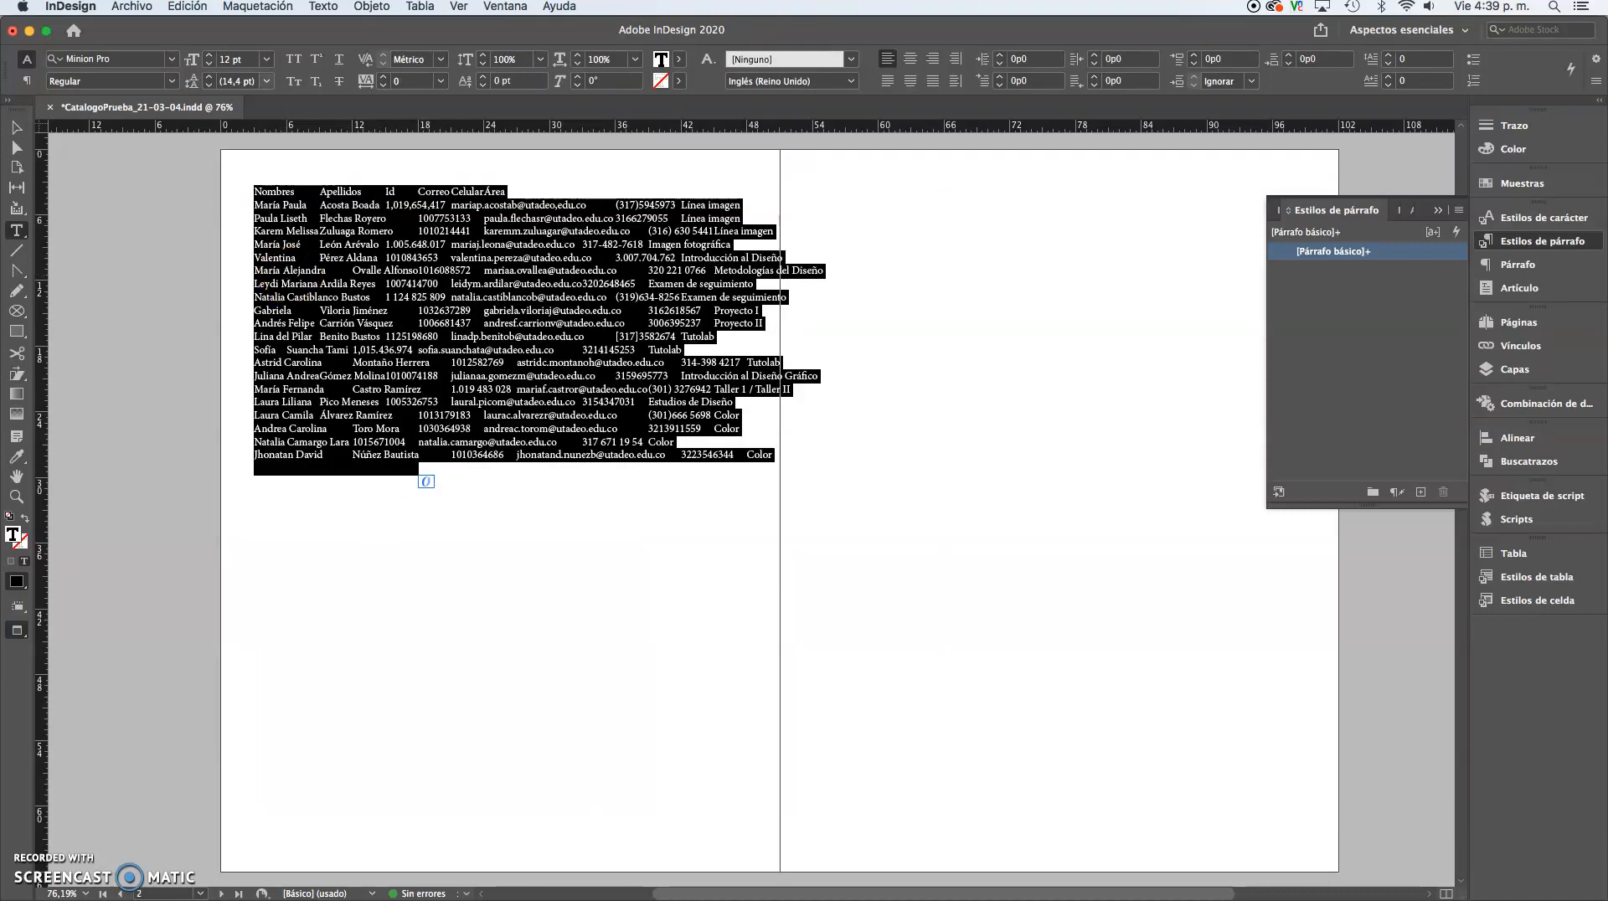
{"action": "left_click", "coordinate": [322, 7]}
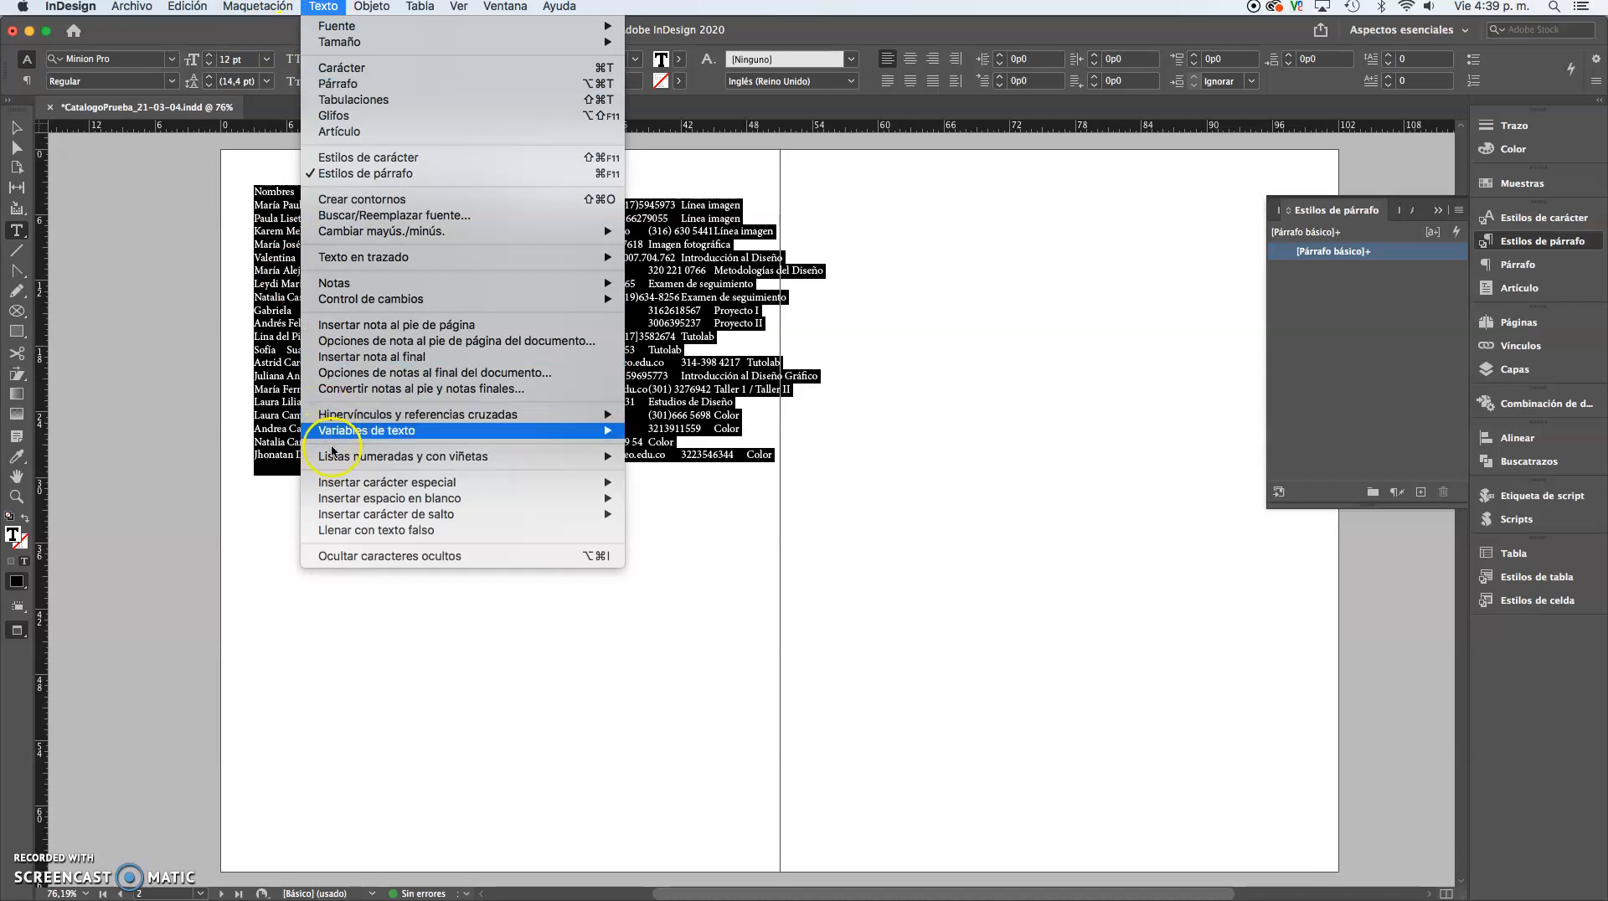
{"action": "left_click", "coordinate": [722, 177]}
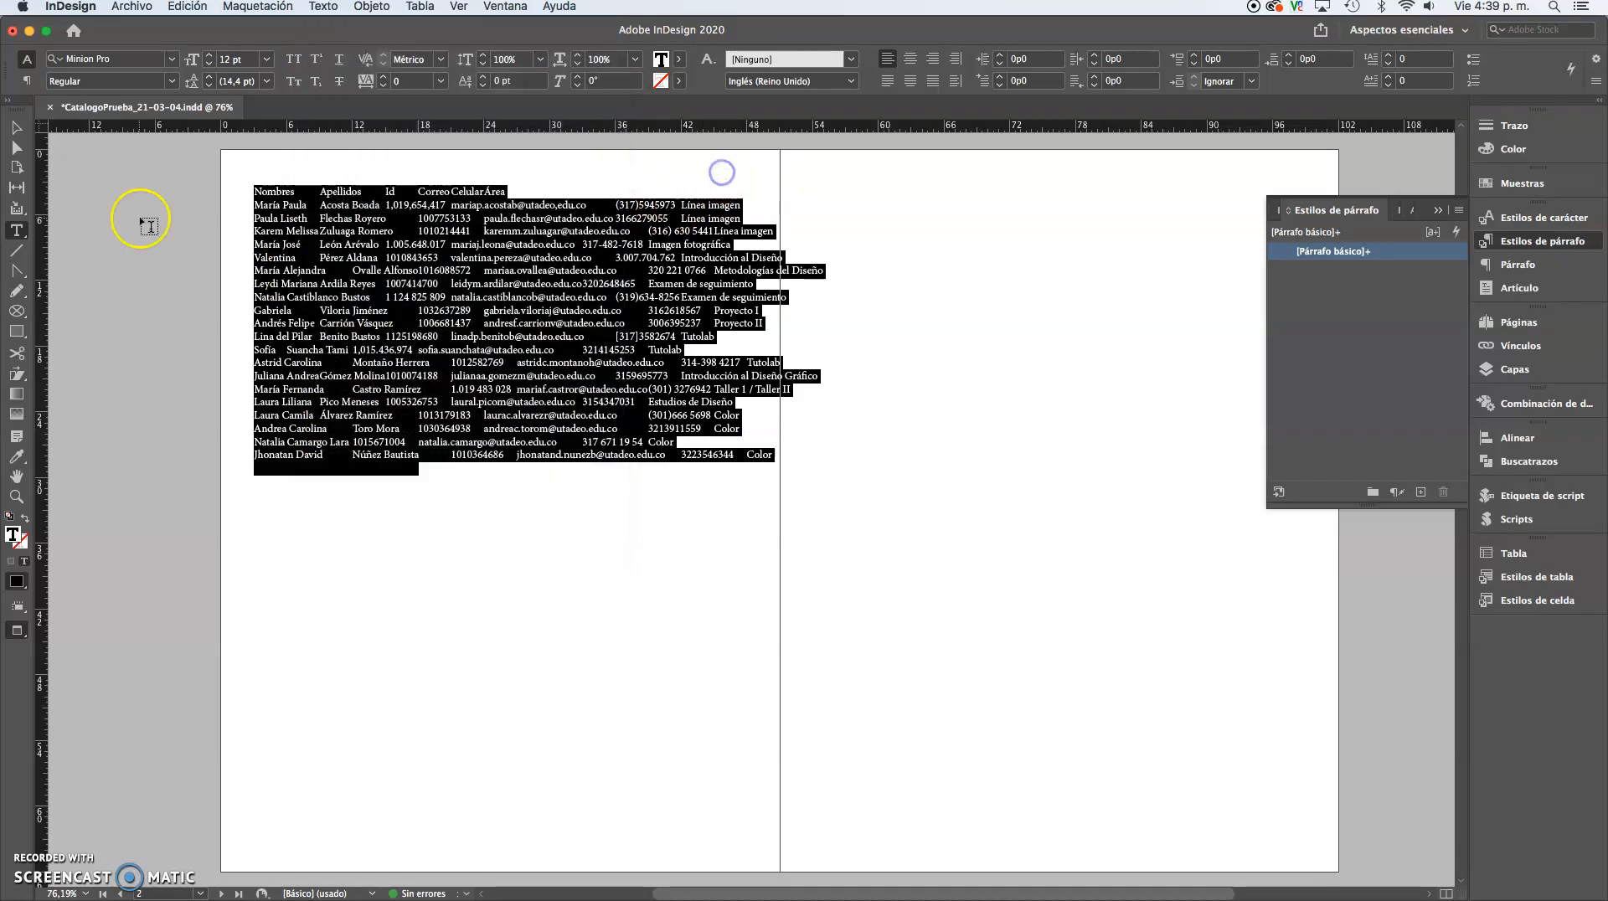
{"action": "left_click", "coordinate": [146, 232]}
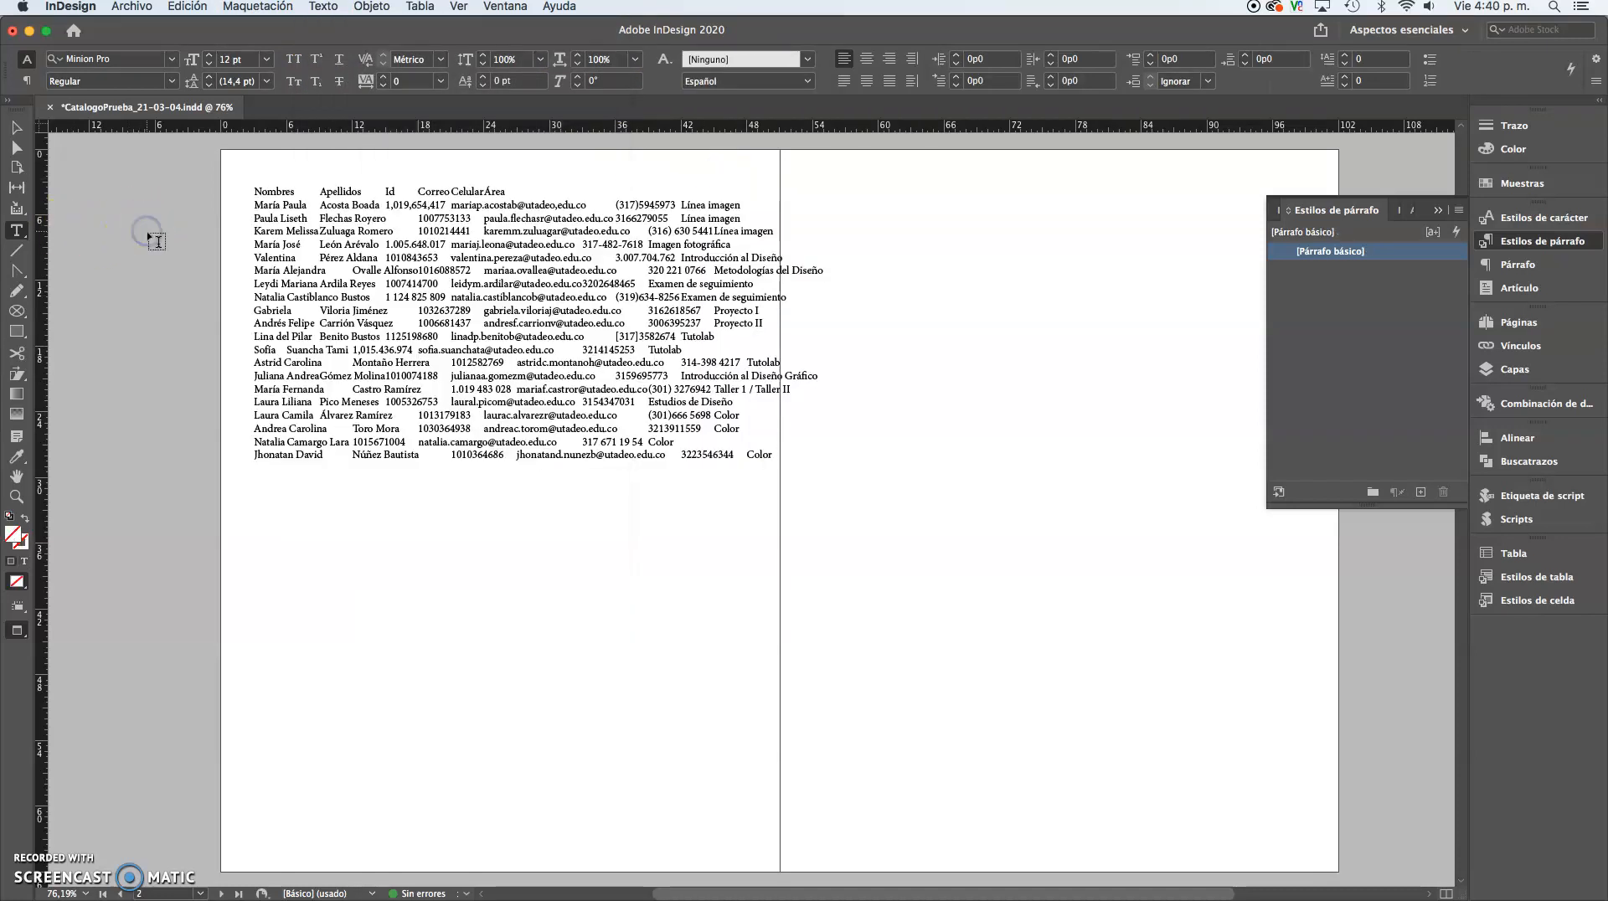
{"action": "left_click", "coordinate": [16, 128]}
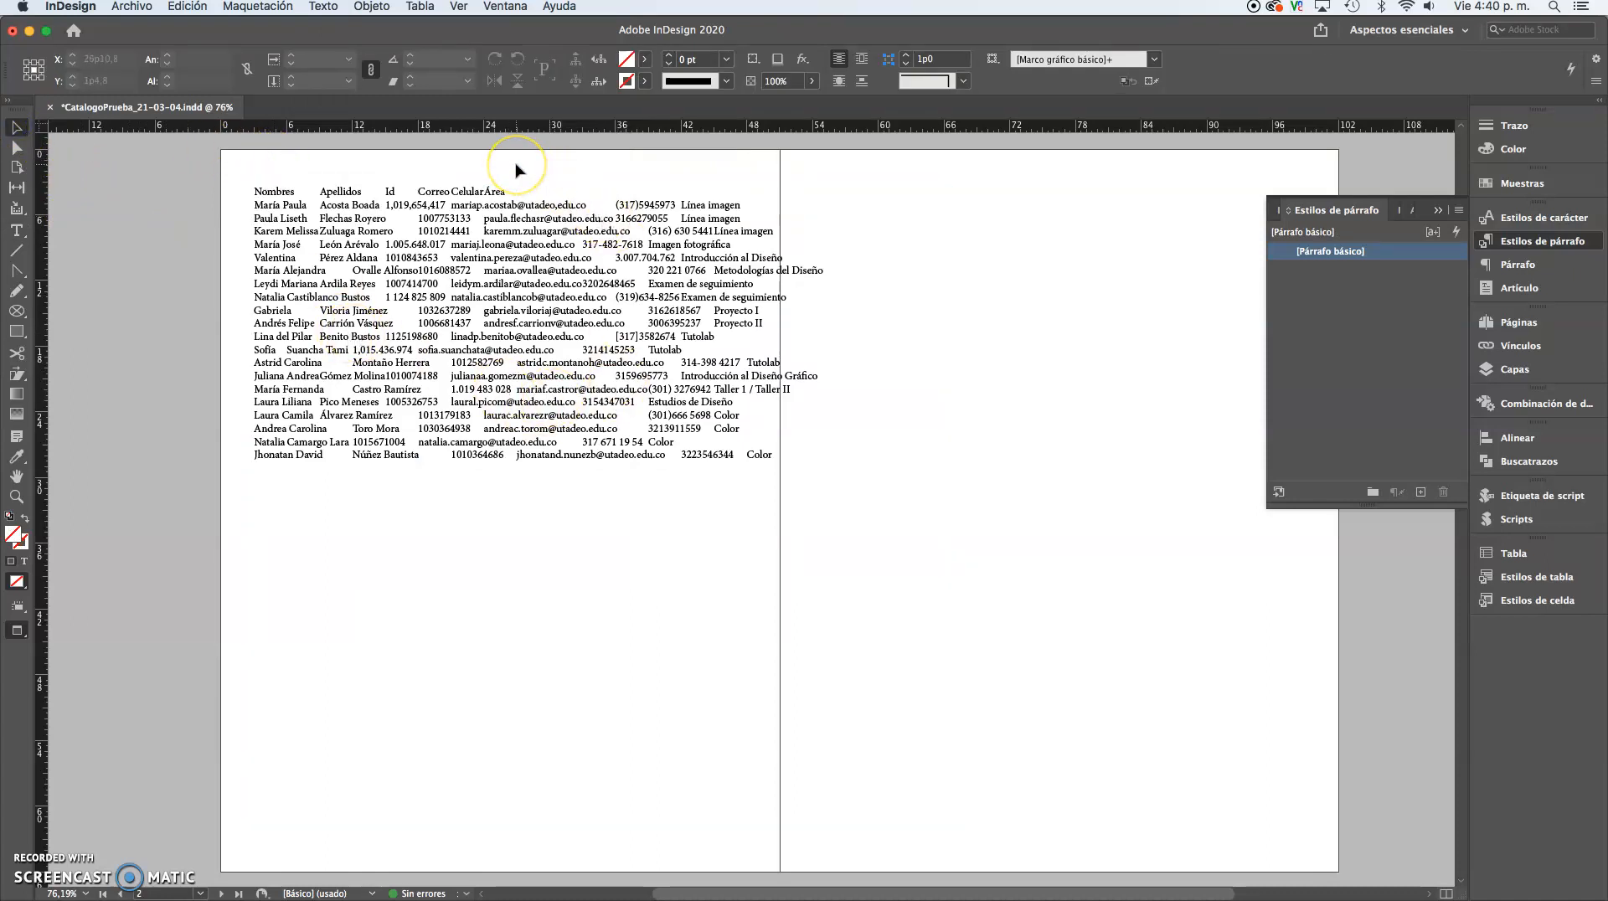
{"action": "key", "text": "w"}
Step: Insert an extra tab before Apellidos in the header line, and delete it again
{"action": "key", "text": "super+space"}
{"action": "left_click_drag", "start_coordinate": [236, 174], "coordinate": [500, 298]}
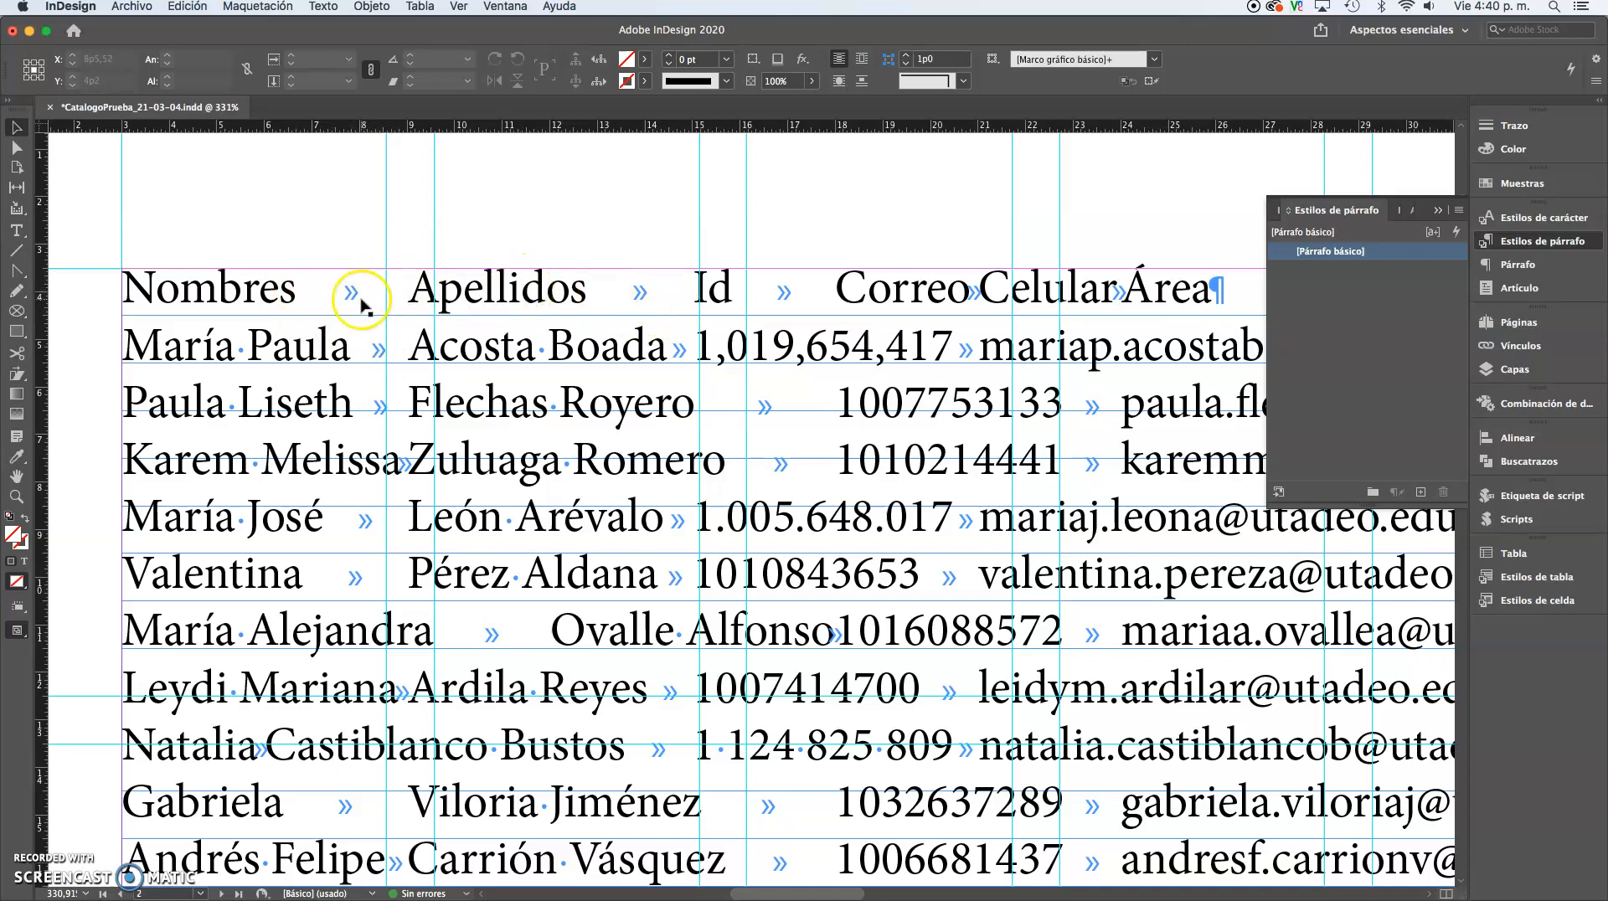
{"action": "double_click", "coordinate": [412, 290]}
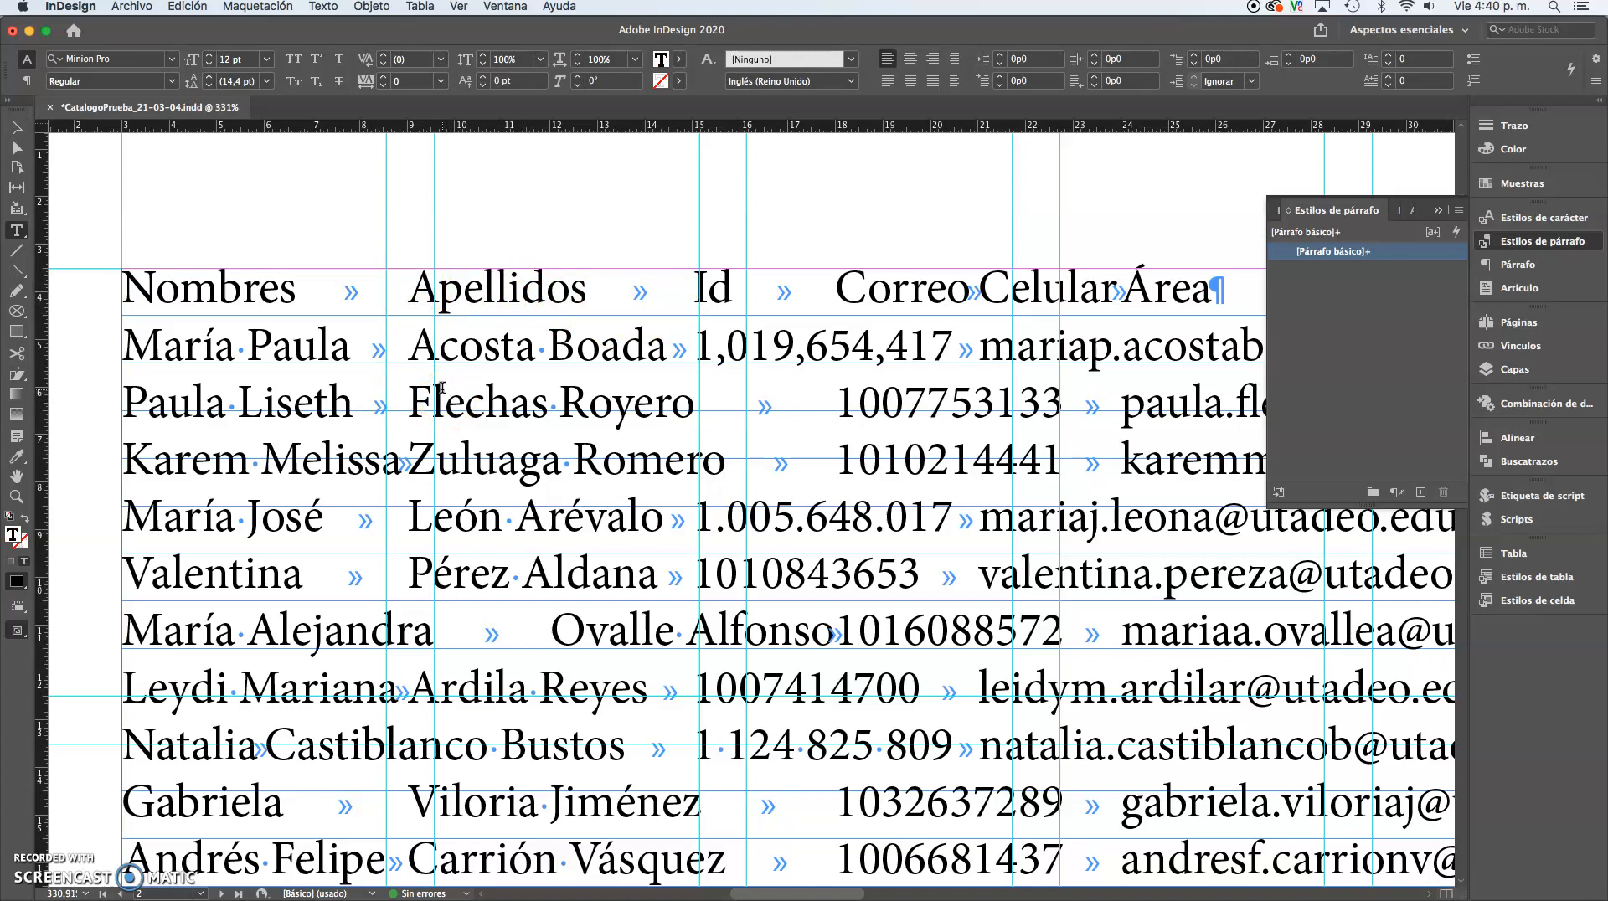
{"action": "key", "text": "Tab"}
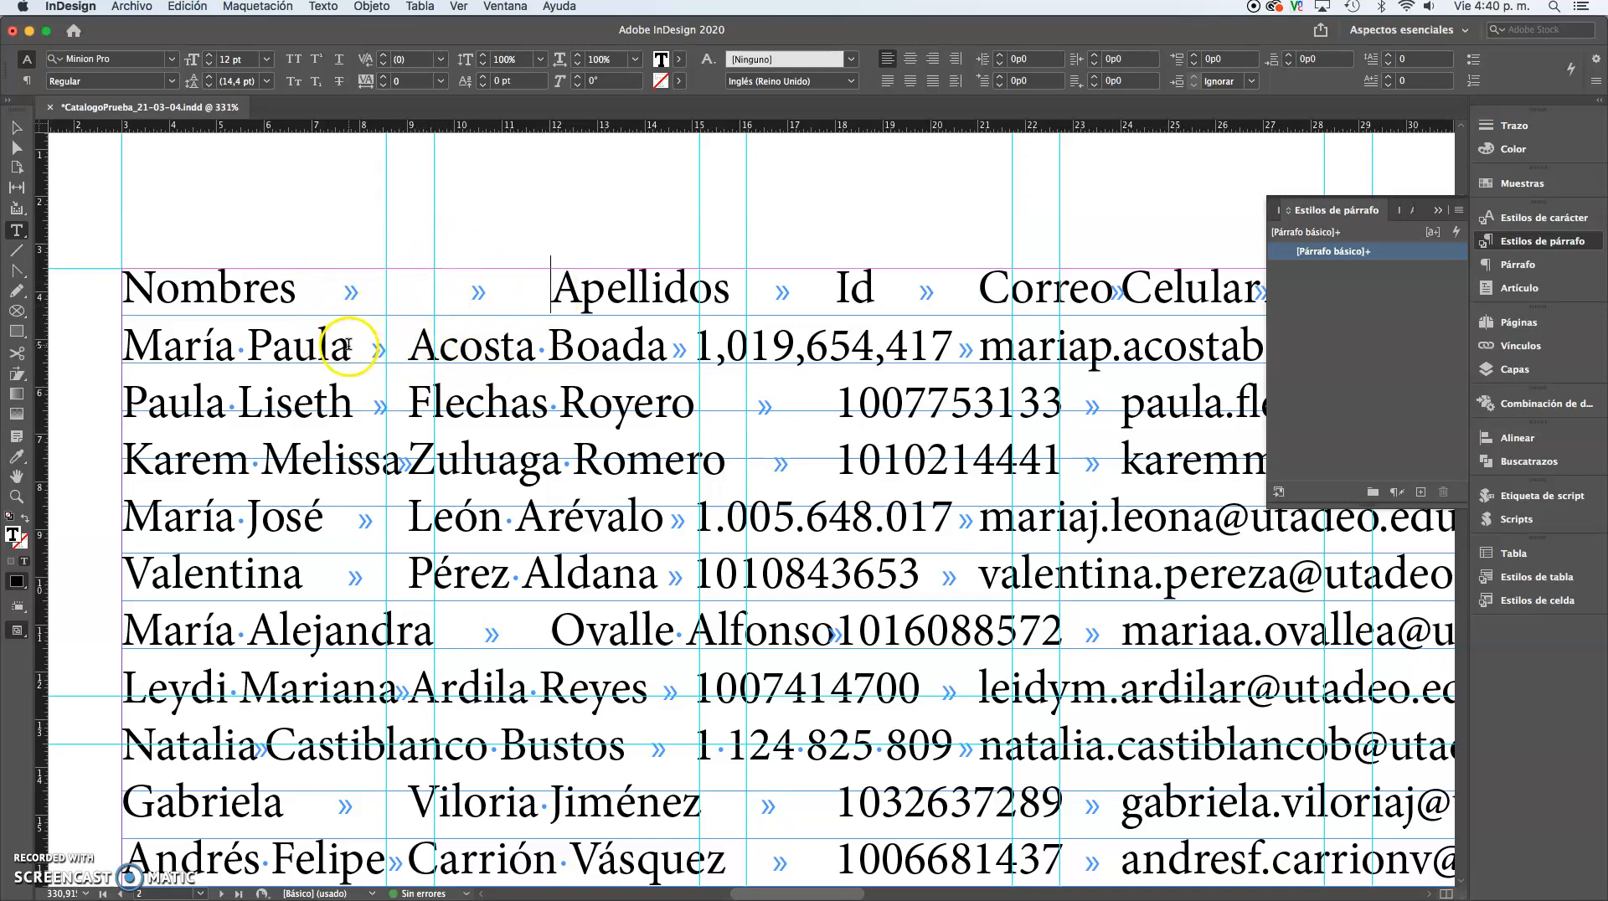
{"action": "key", "text": "BackSpace"}
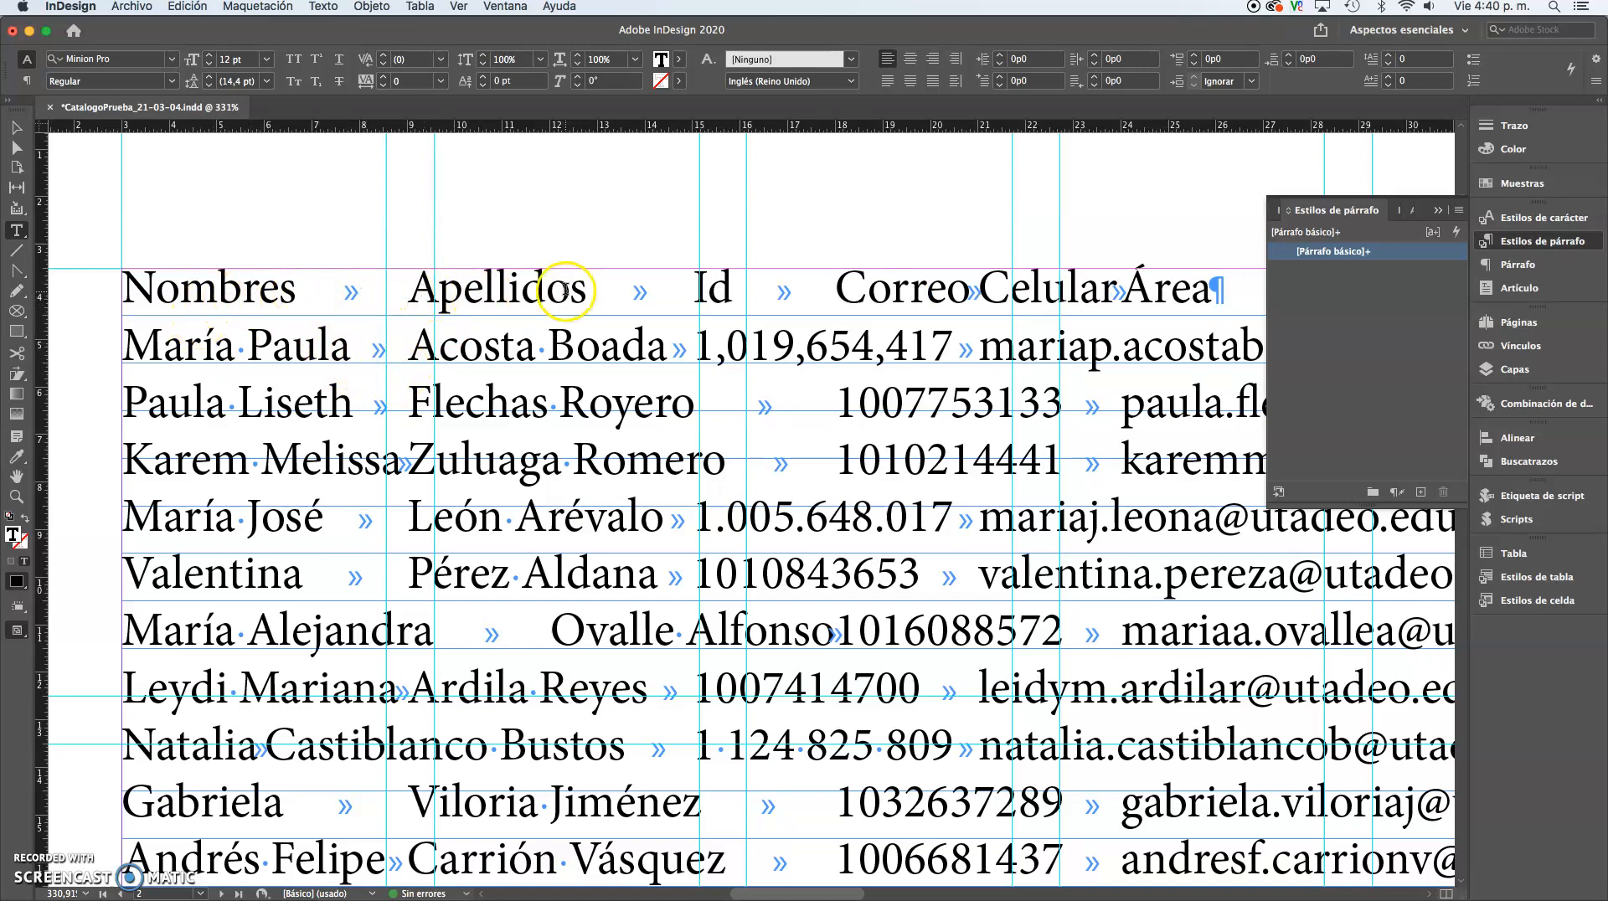
Step: Collapse the floating paragraph styles panel and fit the spread in the window
{"action": "left_click", "coordinate": [1441, 210]}
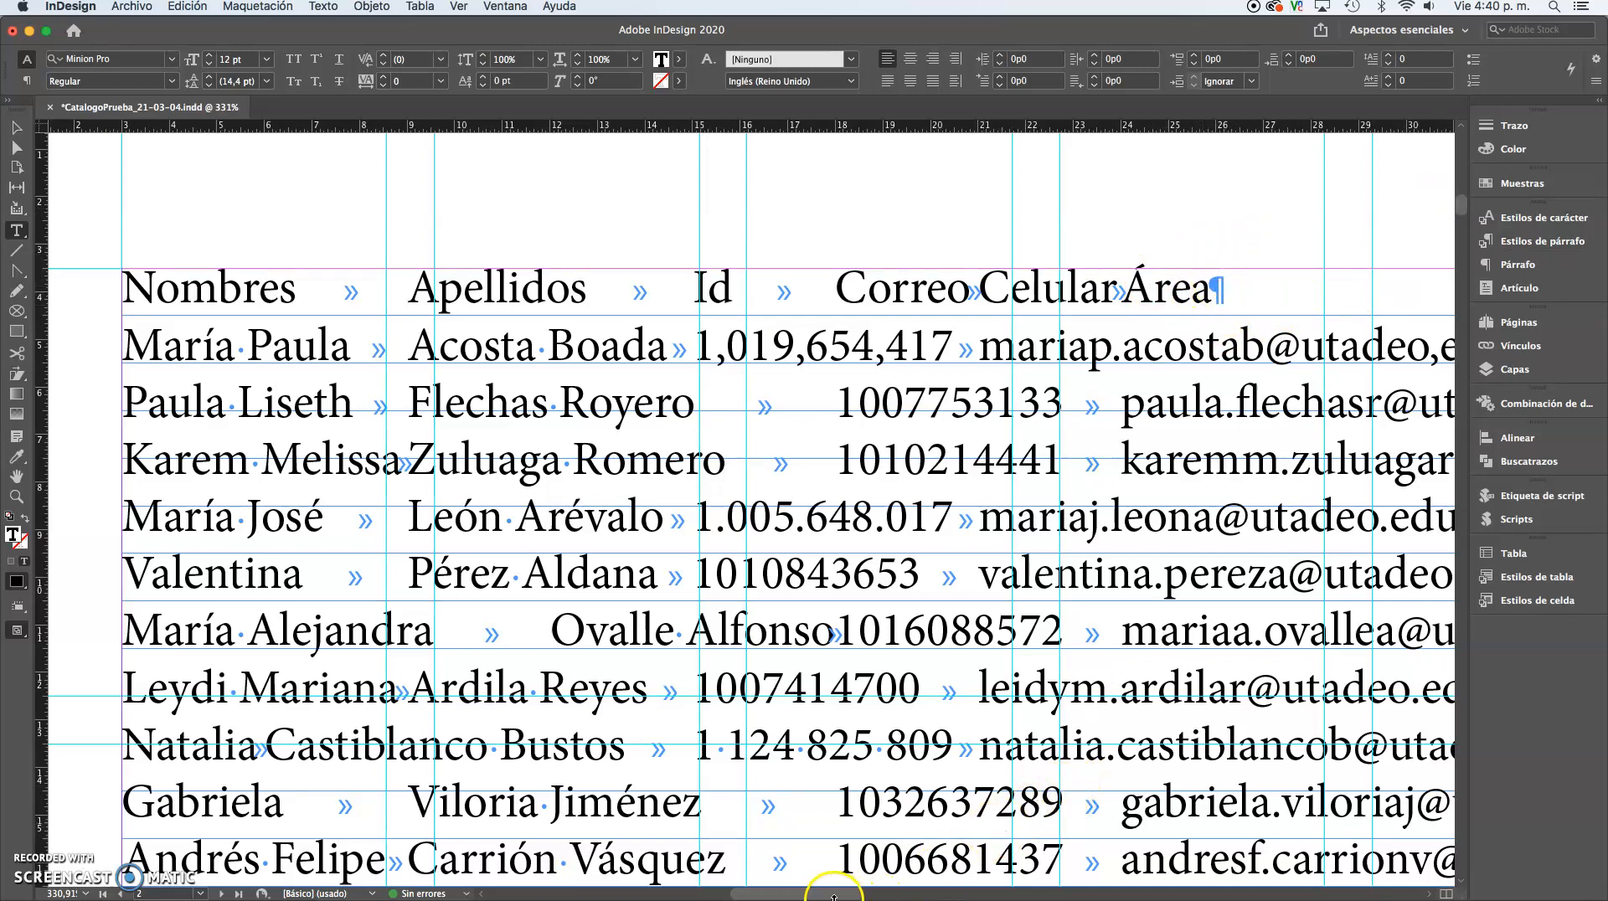
{"action": "mouse_move", "coordinate": [837, 896]}
{"action": "left_mouse_down"}
{"action": "mouse_move", "coordinate": [960, 894]}
{"action": "mouse_move", "coordinate": [842, 896]}
{"action": "left_mouse_up"}
{"action": "key", "text": "super+0"}
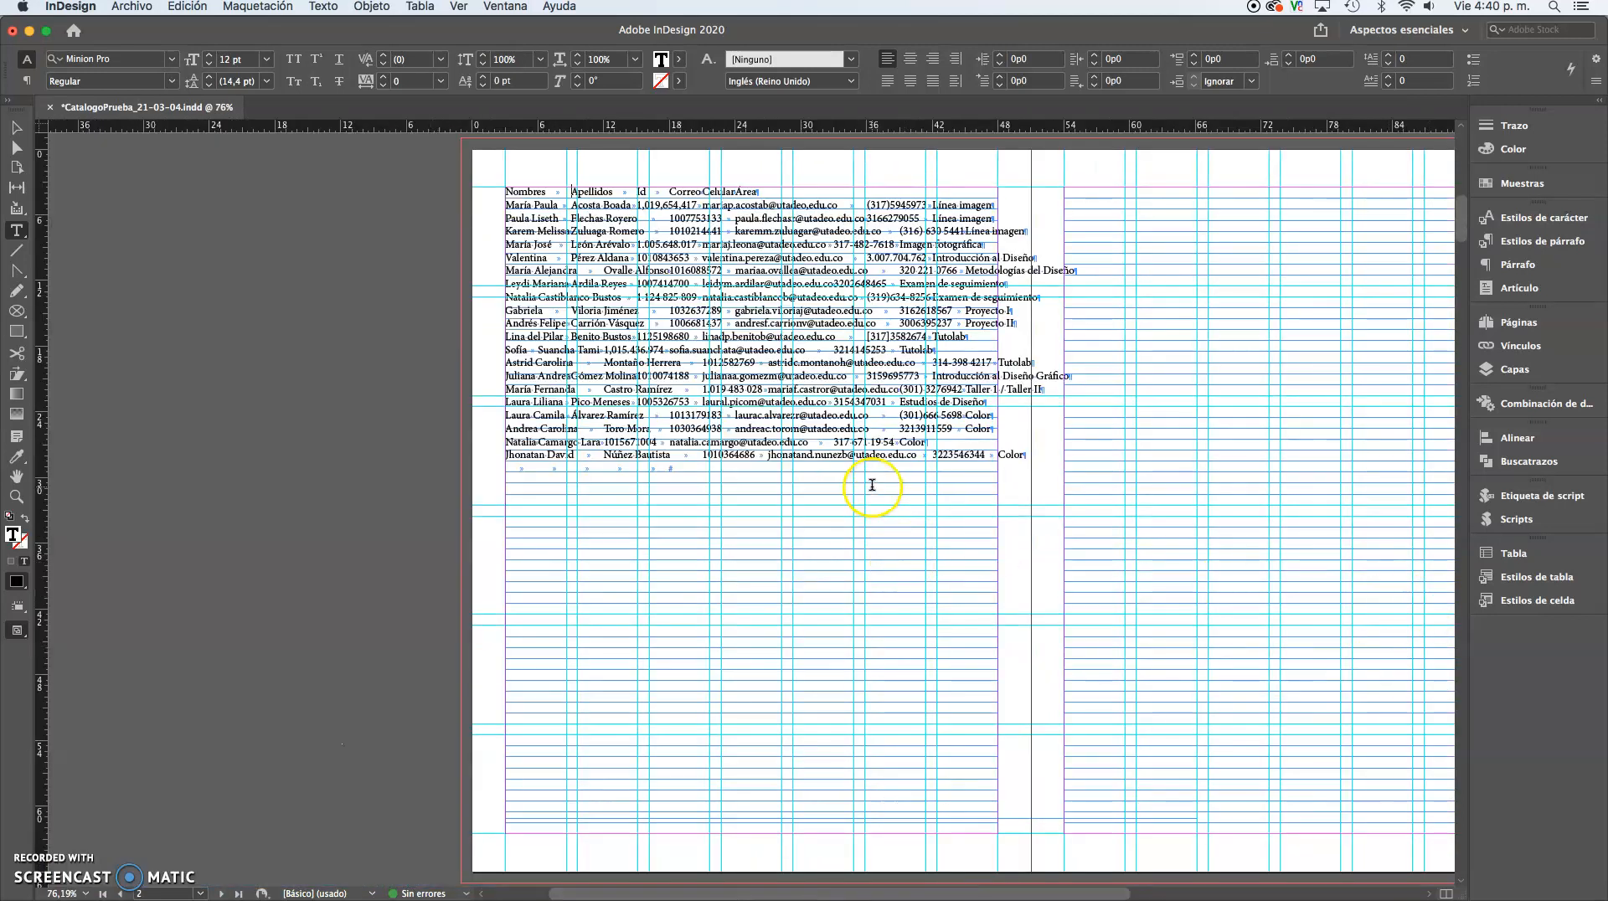
Step: Insert a tab before Apellidos, and undo both that tab and the table-to-text conversion
{"action": "key", "text": "Tab"}
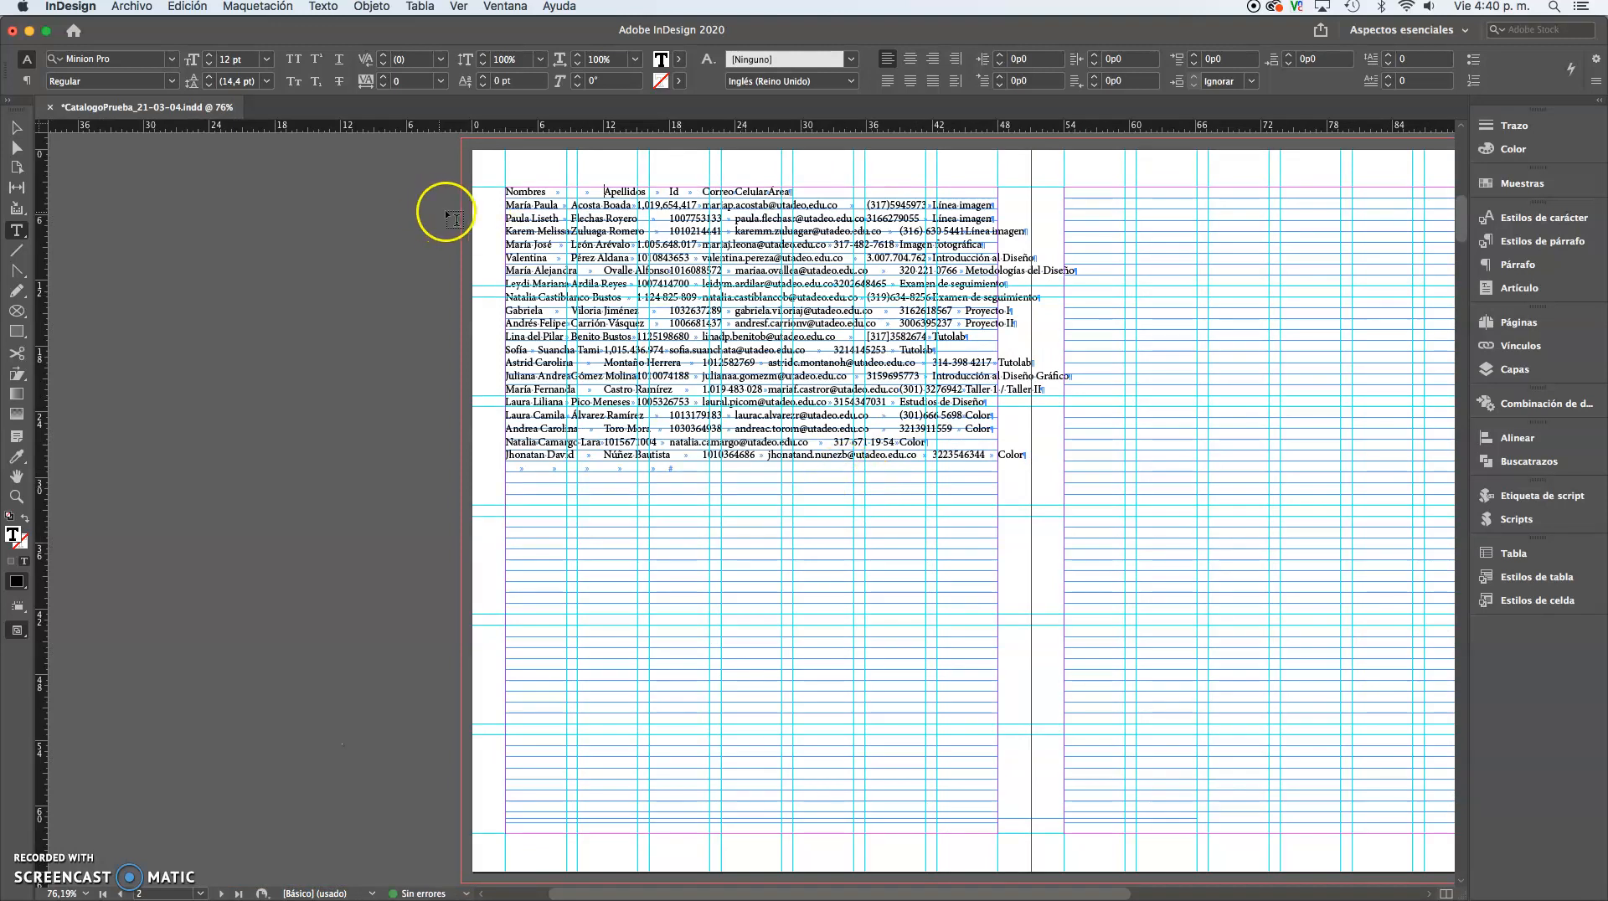
{"action": "key", "text": "super+z"}
{"action": "key", "text": "super+z"}
{"action": "left_click", "coordinate": [305, 167]}
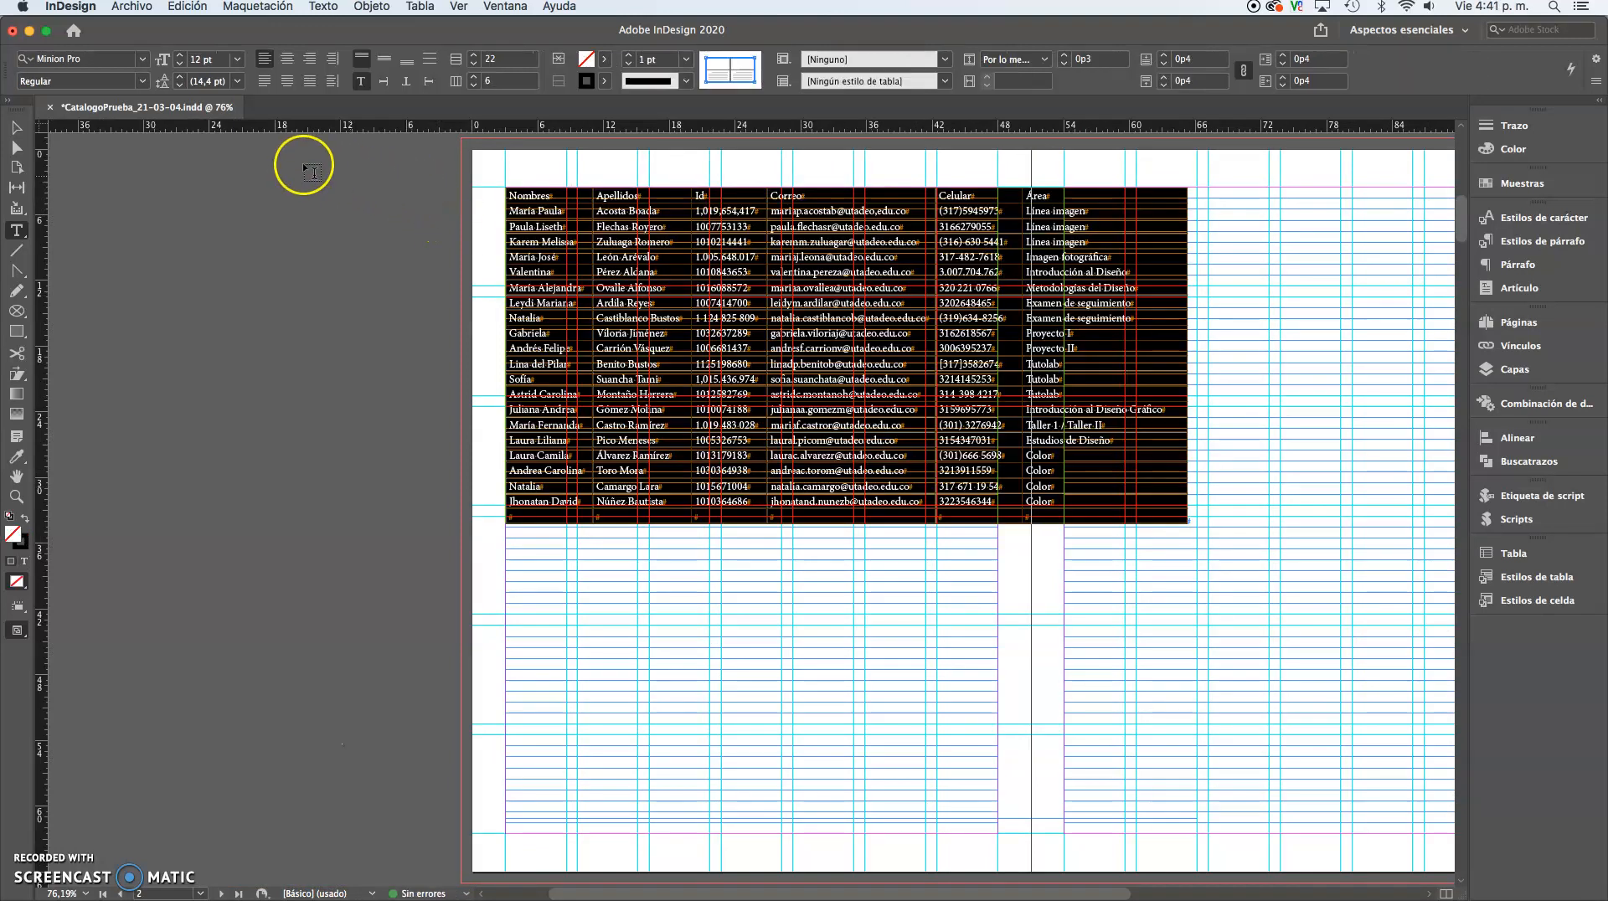
Step: Select the whole contact table and convert it to text with Coma as column separator and Párrafo as row separator
{"action": "left_click", "coordinate": [16, 127]}
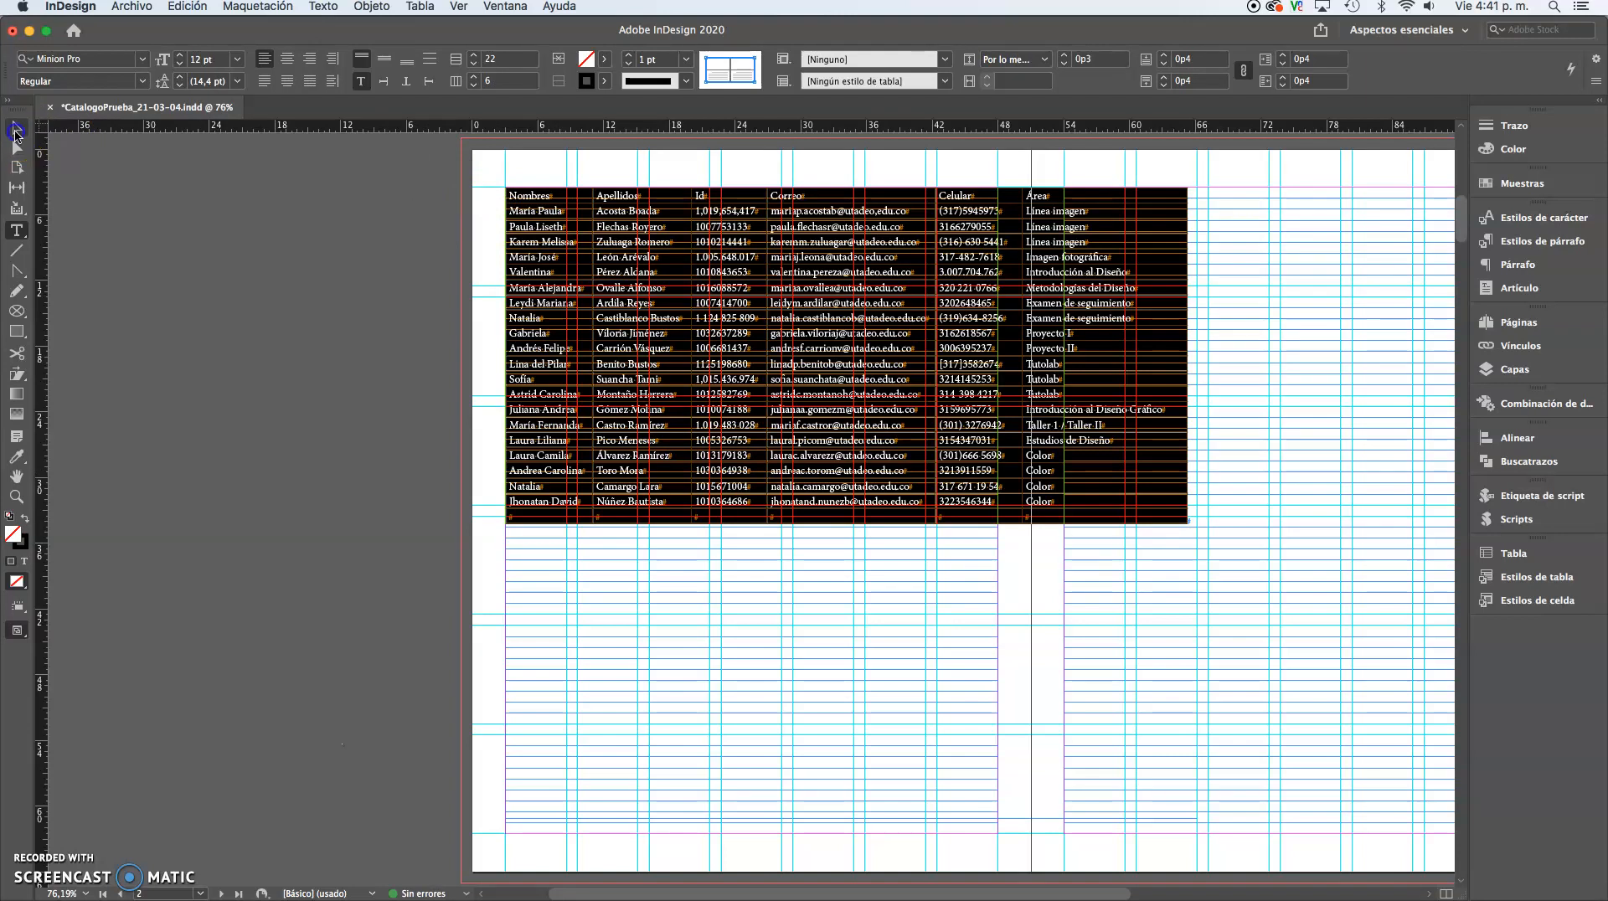
{"action": "left_click", "coordinate": [670, 322]}
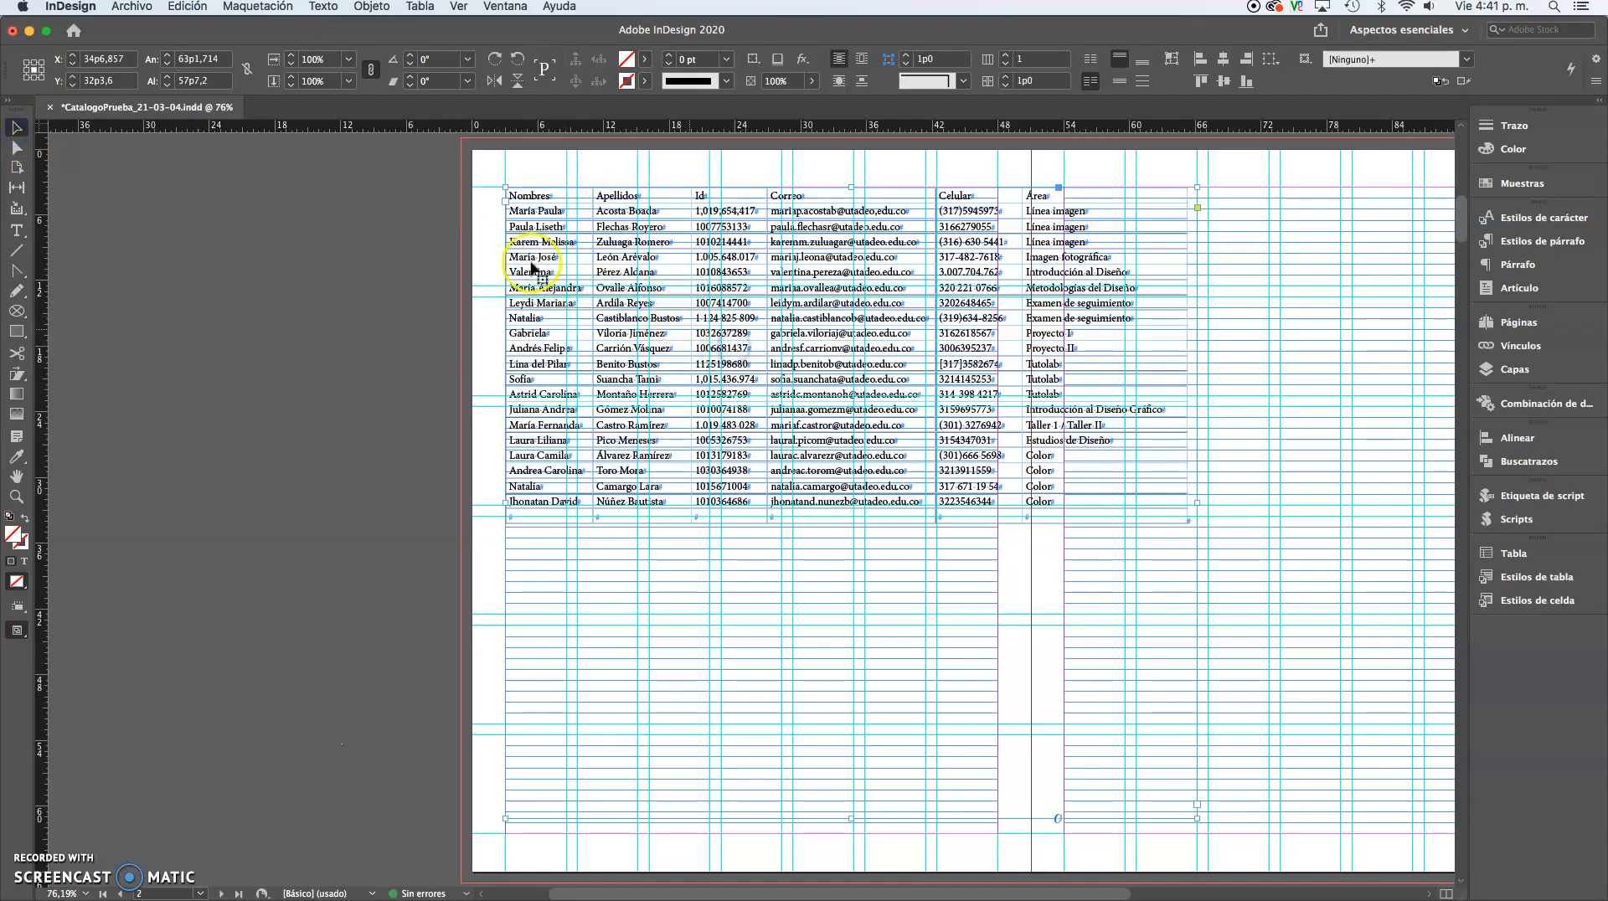
{"action": "double_click", "coordinate": [548, 213]}
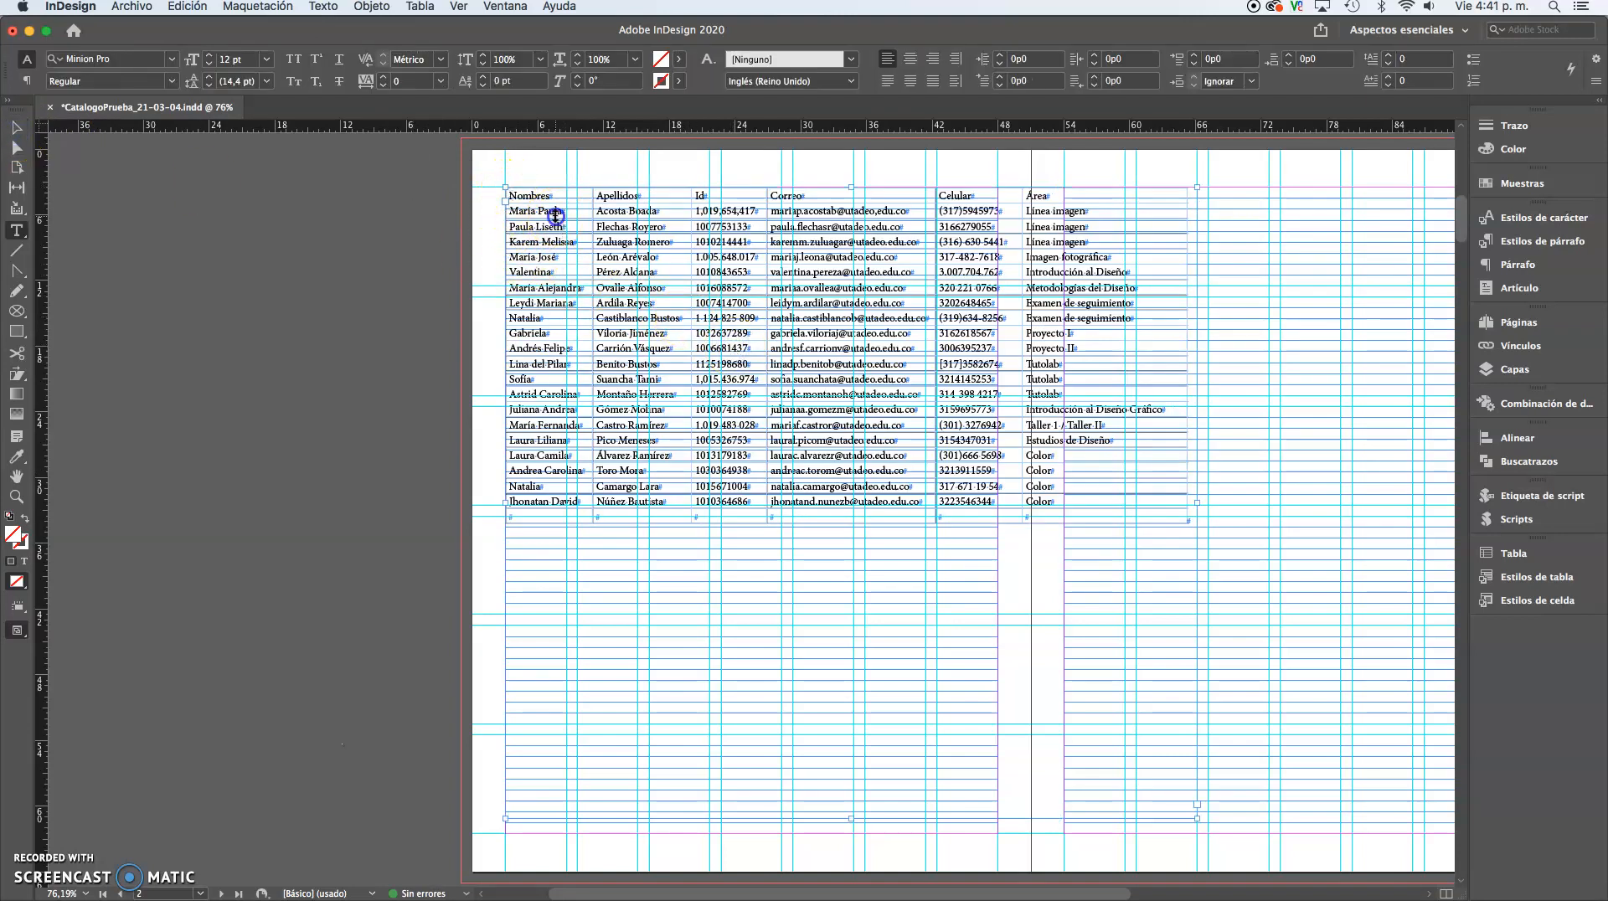
{"action": "left_click", "coordinate": [503, 186]}
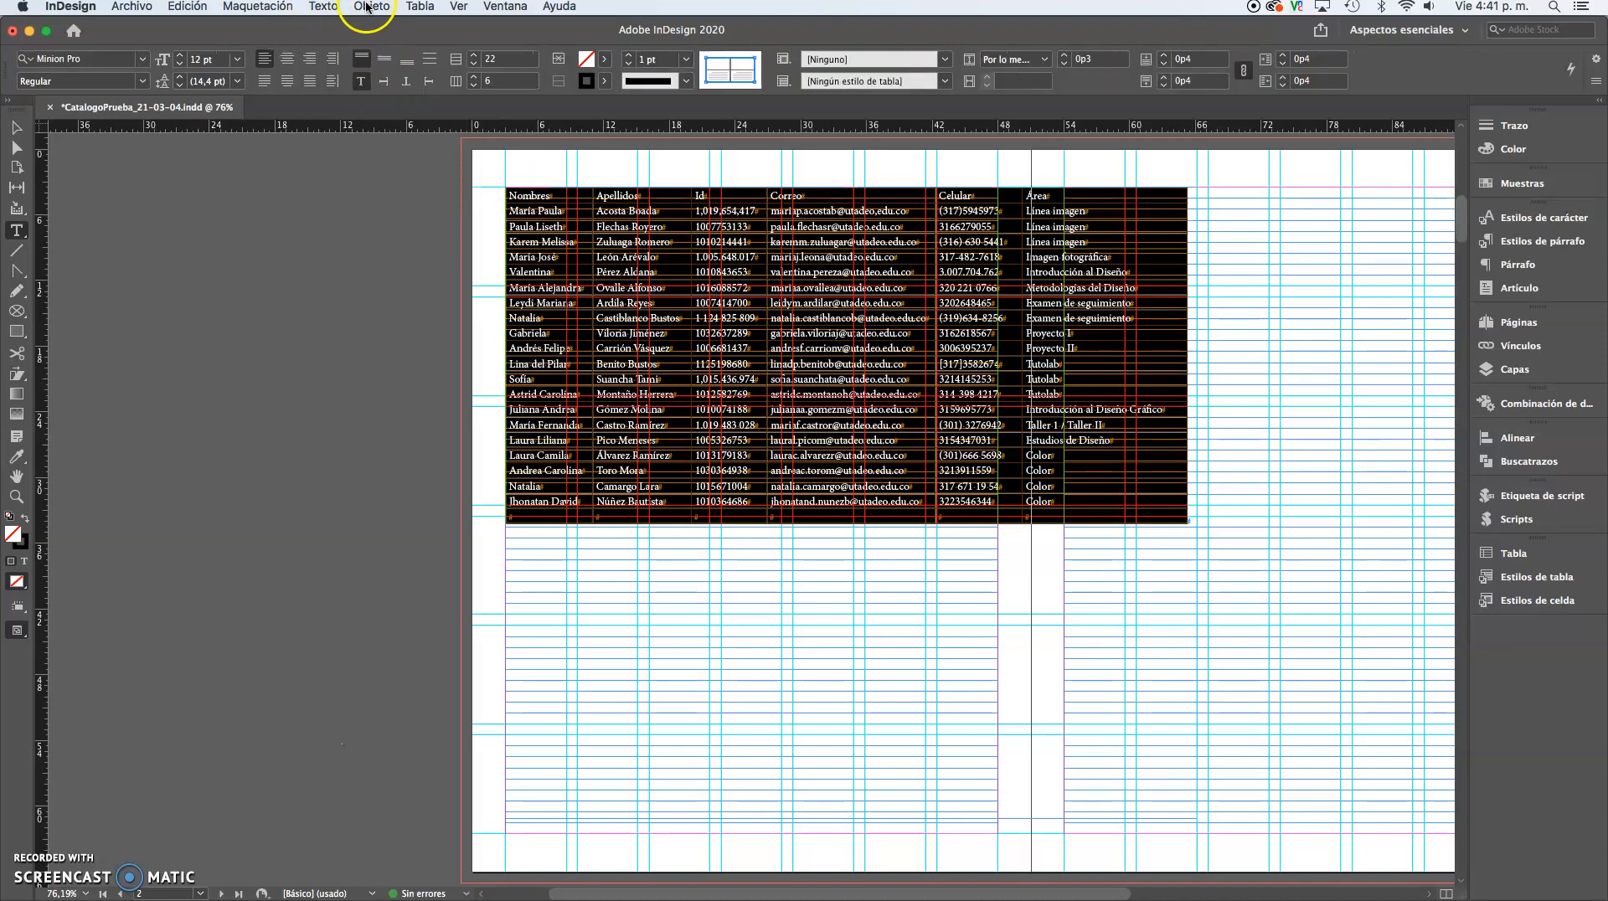
{"action": "left_click", "coordinate": [418, 6]}
{"action": "left_click", "coordinate": [436, 54]}
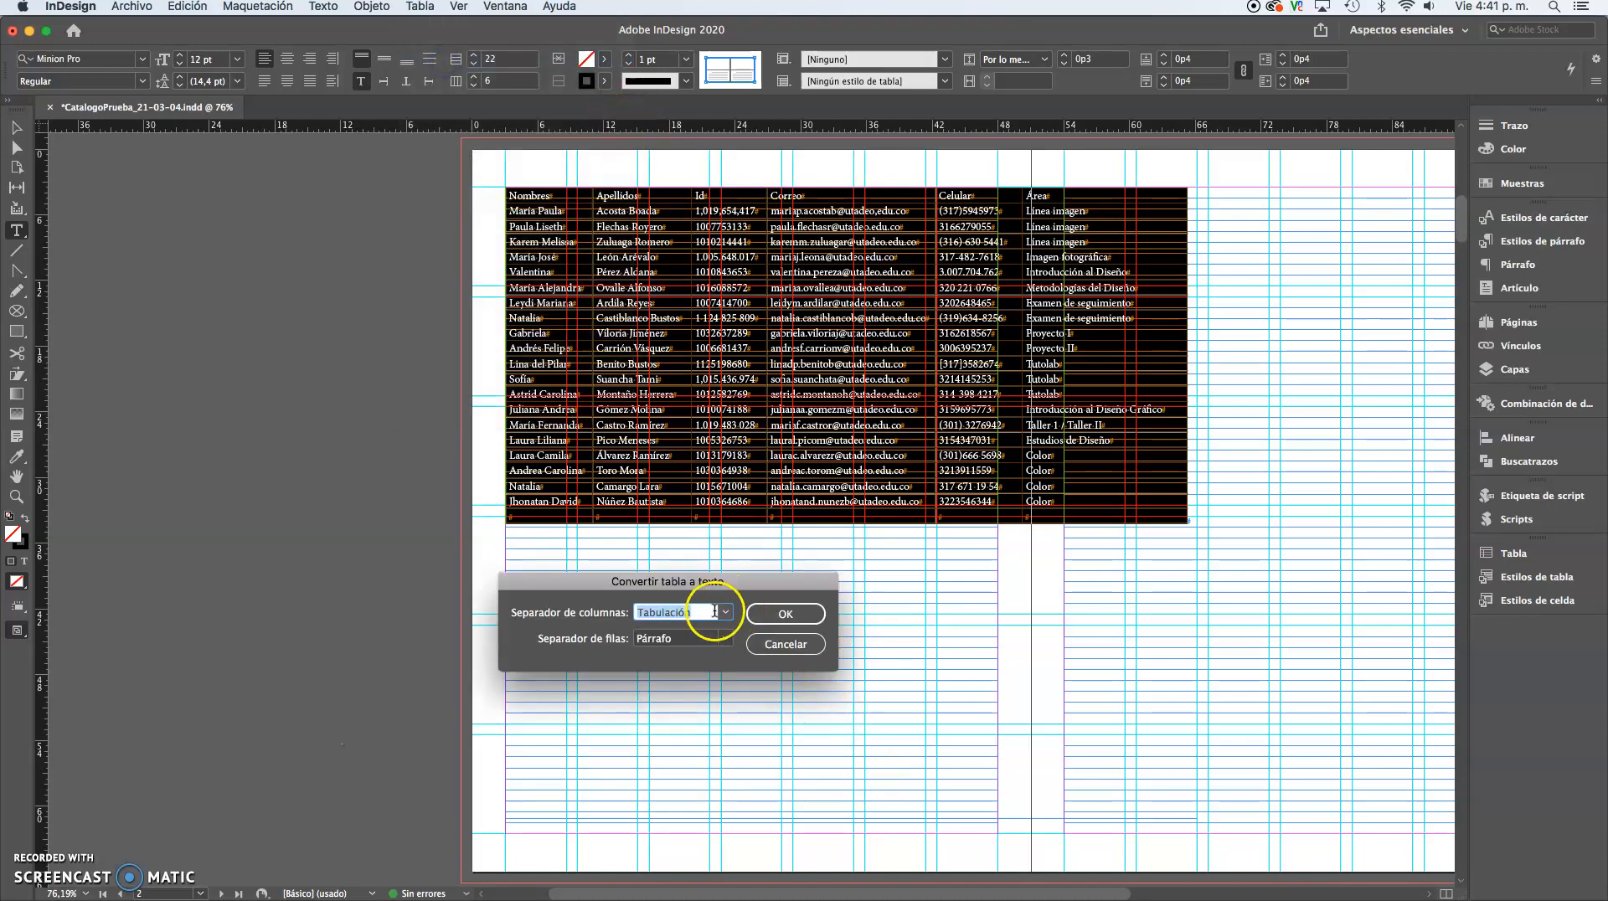
{"action": "left_click", "coordinate": [732, 622]}
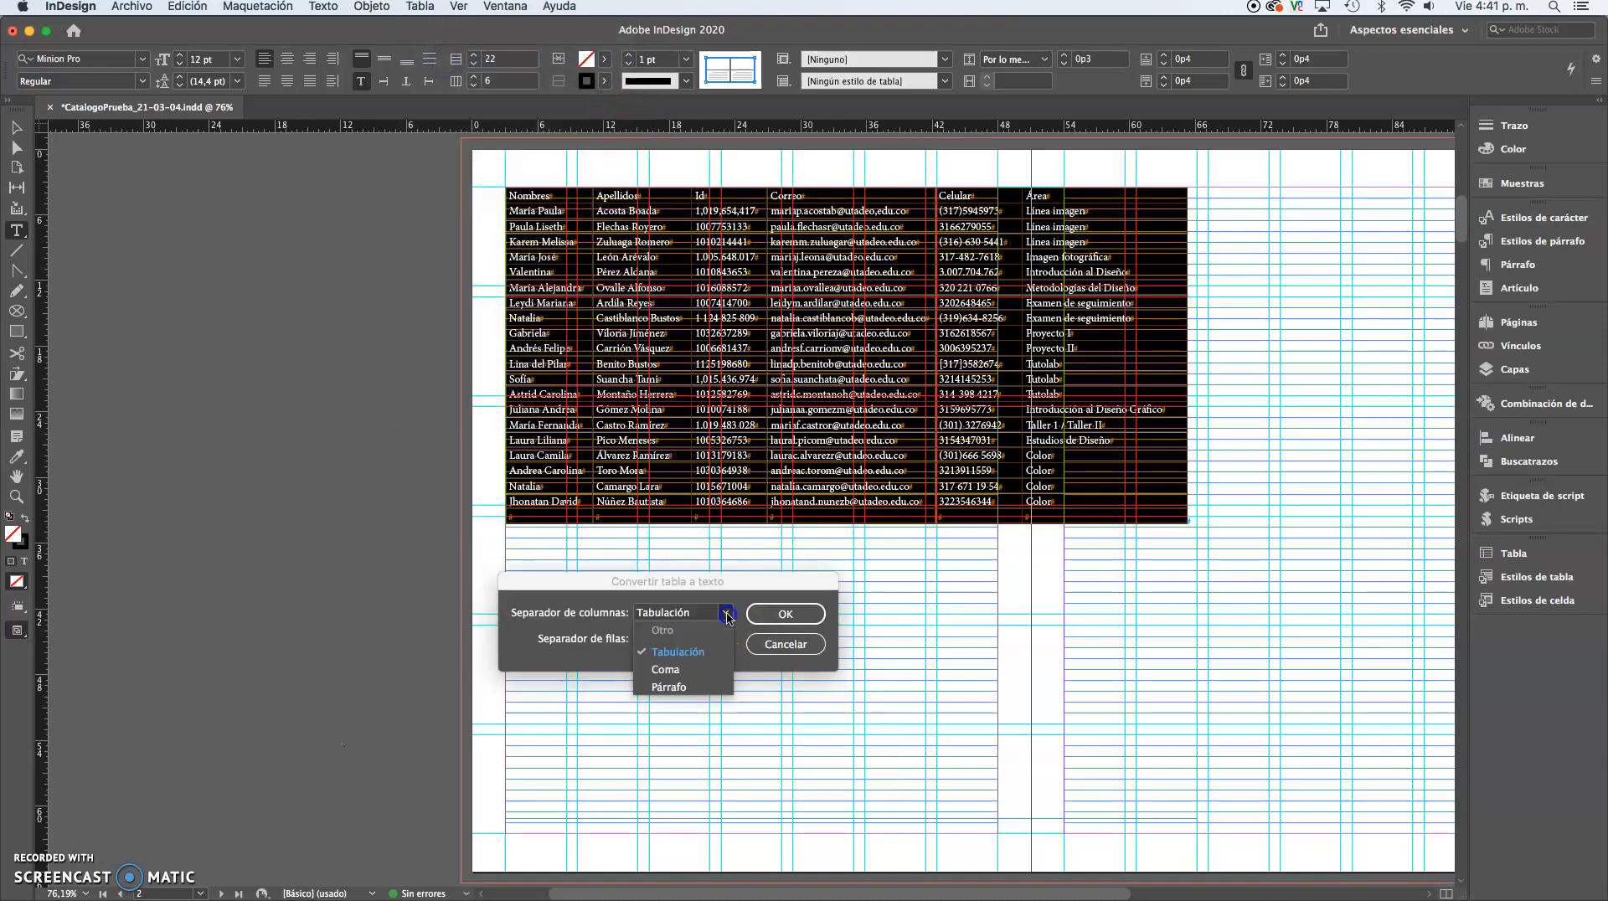
{"action": "left_click", "coordinate": [670, 673]}
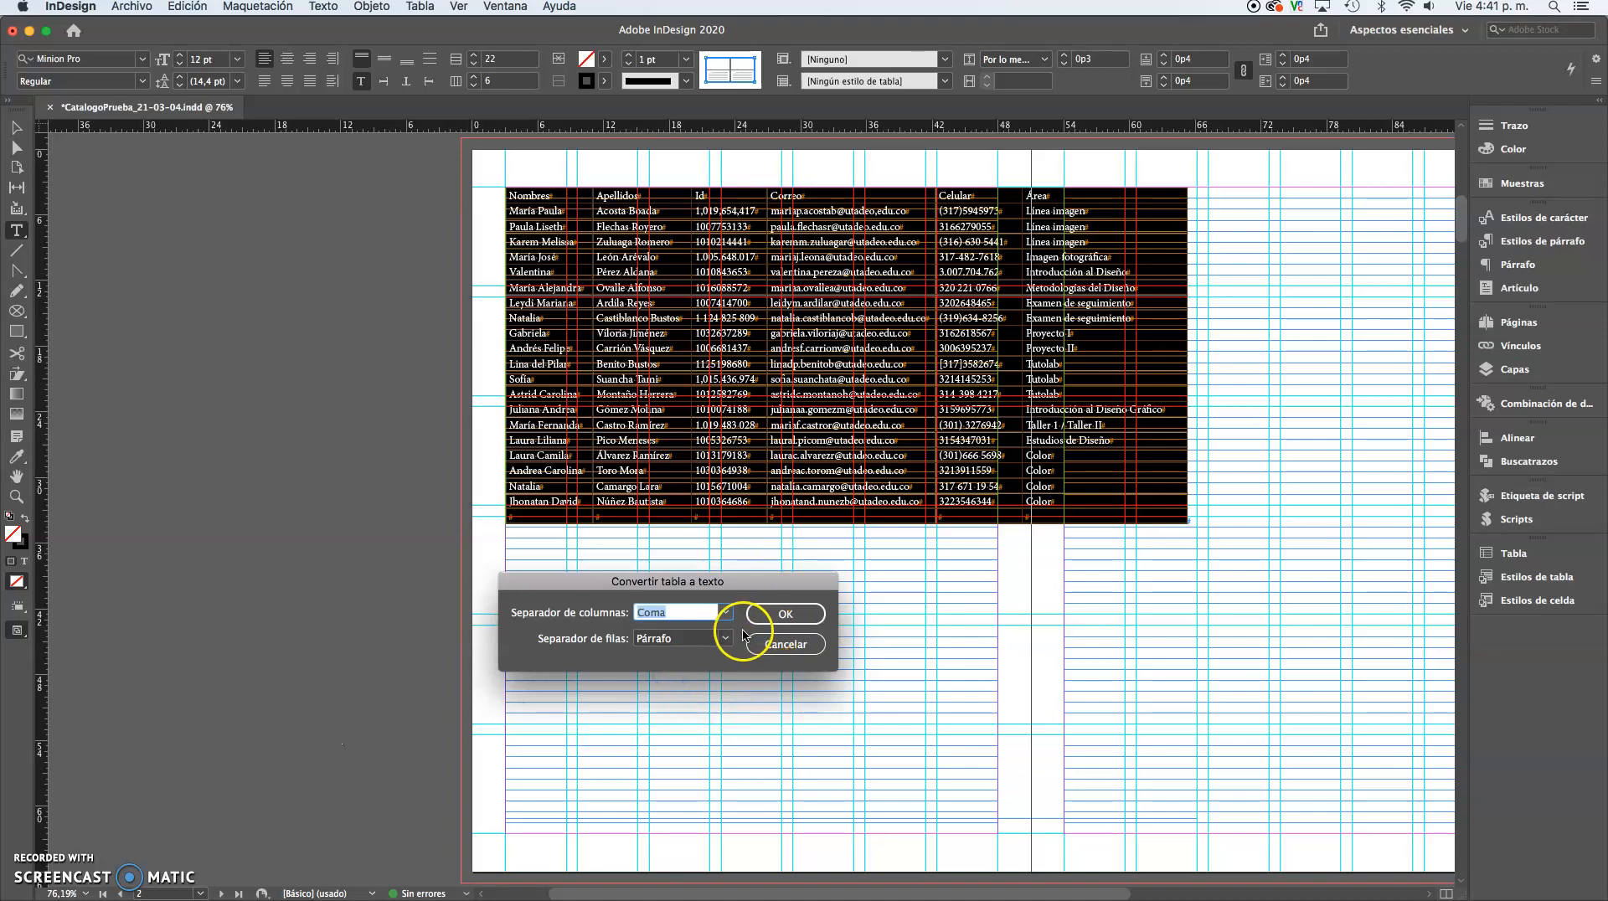
{"action": "left_click", "coordinate": [765, 615]}
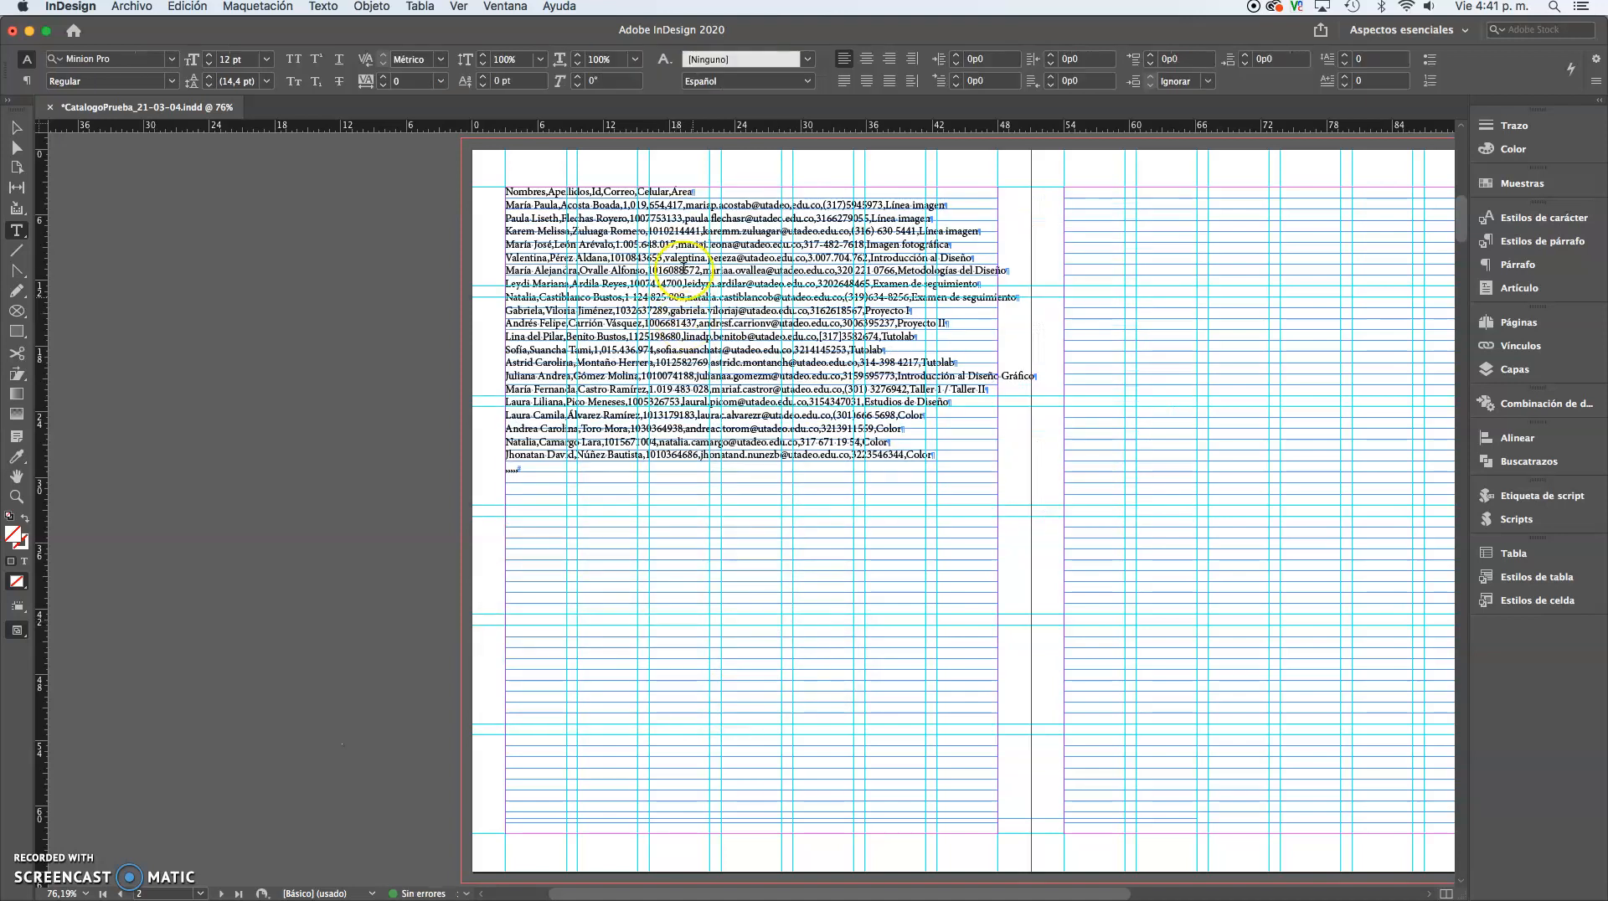
Step: Examine the header line and contact rows up close to check how commas separate the fields, and return to the full spread
{"action": "left_click", "coordinate": [16, 128]}
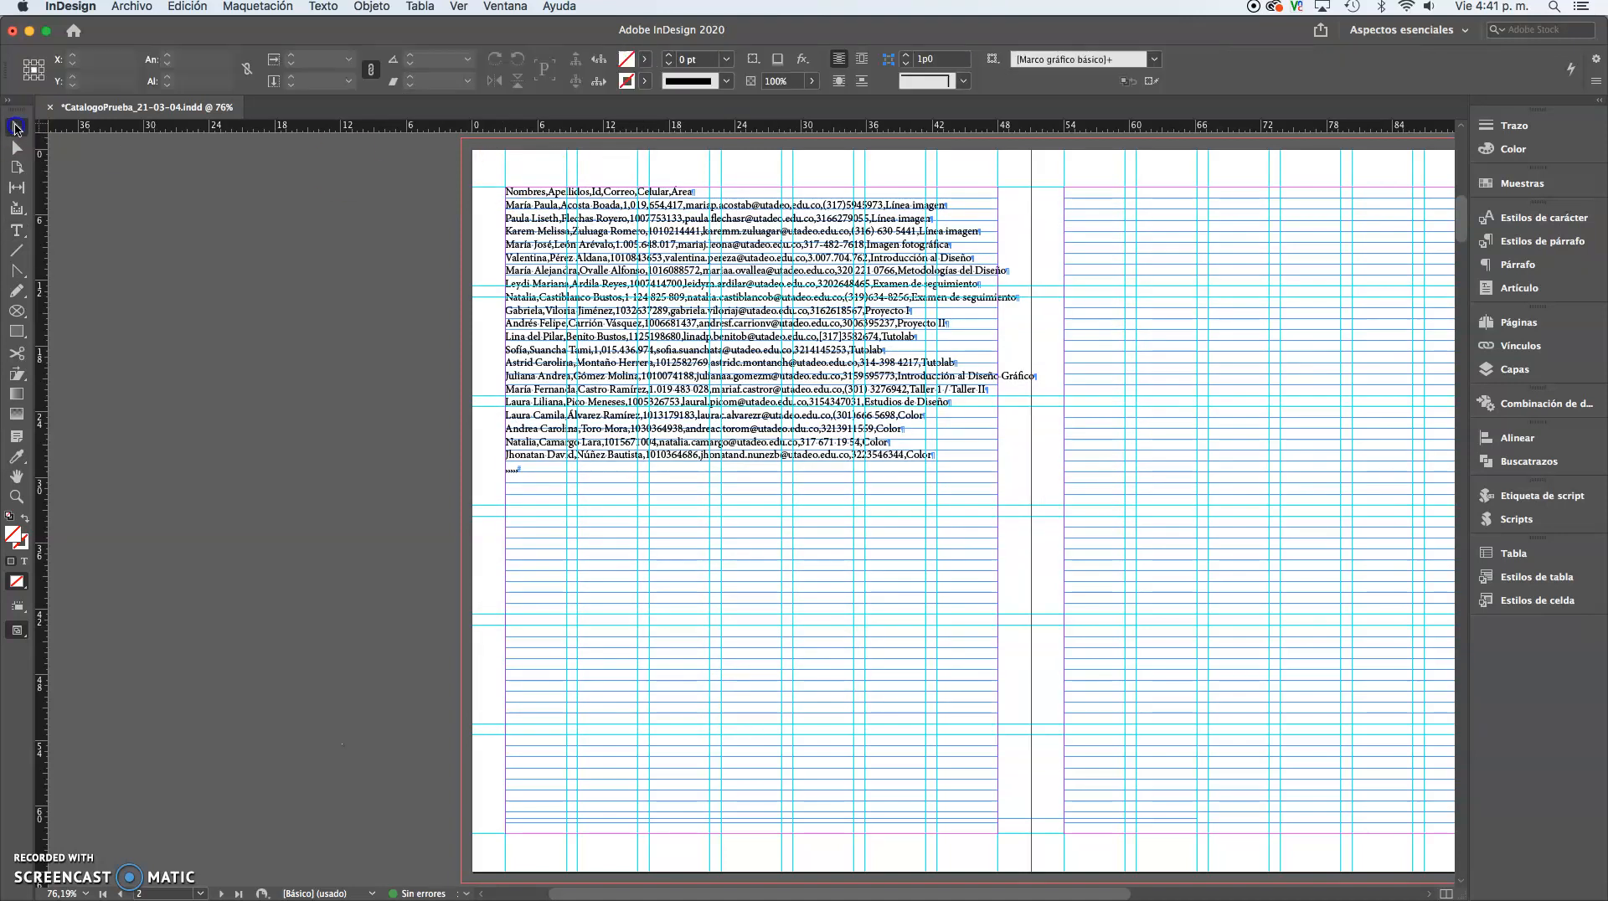
{"action": "key", "text": "super+space"}
{"action": "key", "text": "Escape"}
{"action": "left_click_drag", "start_coordinate": [484, 173], "coordinate": [833, 315]}
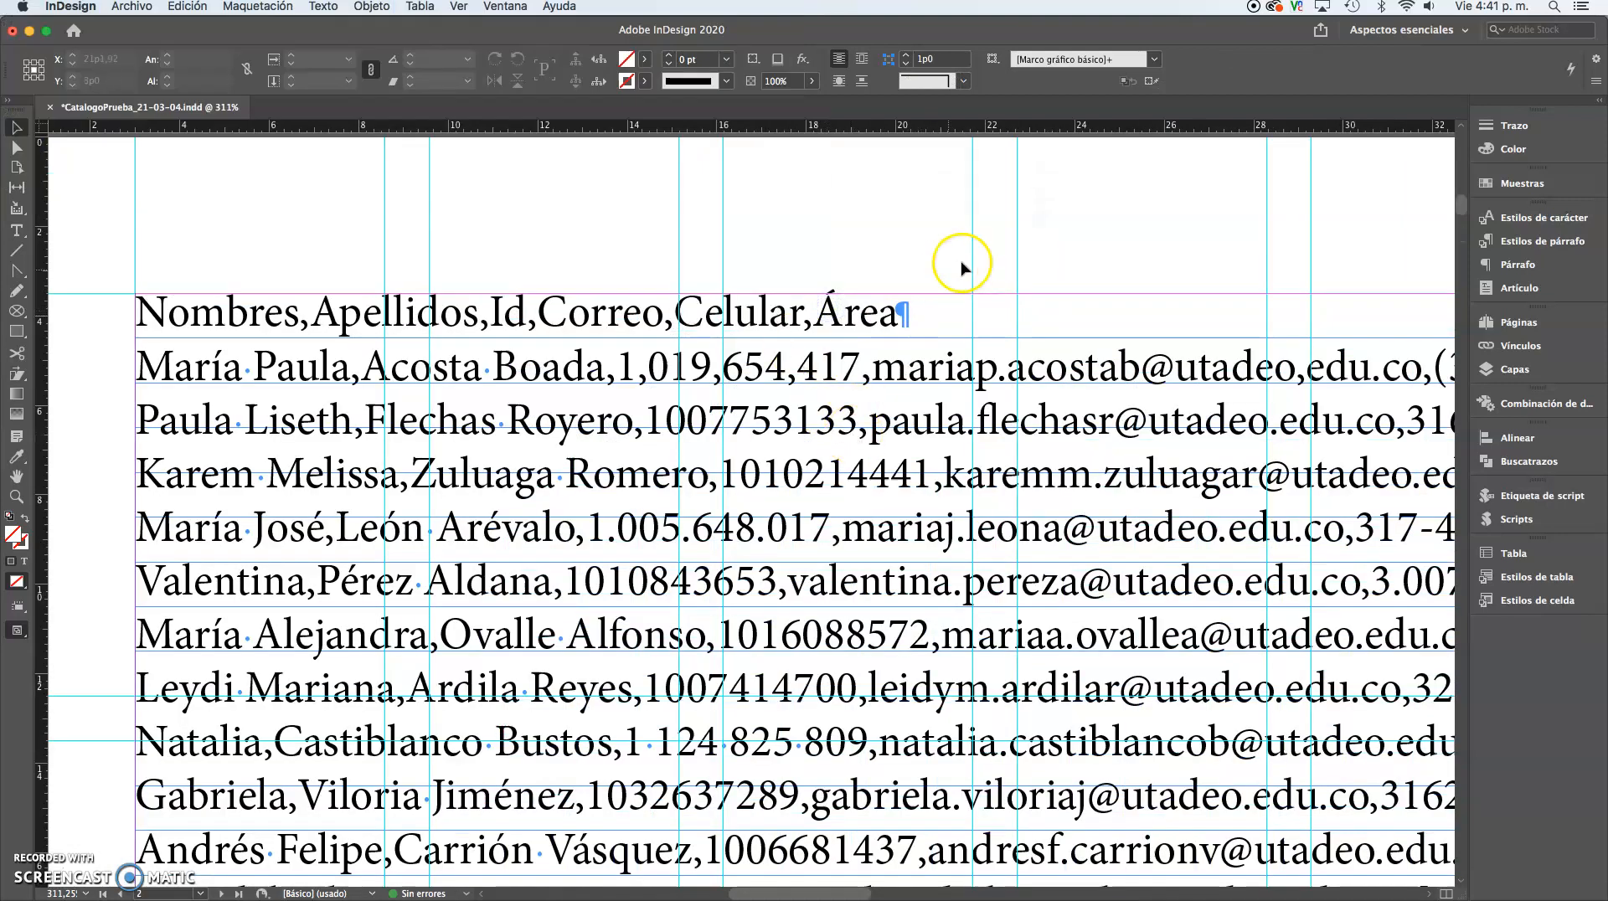
{"action": "left_click", "coordinate": [1099, 259]}
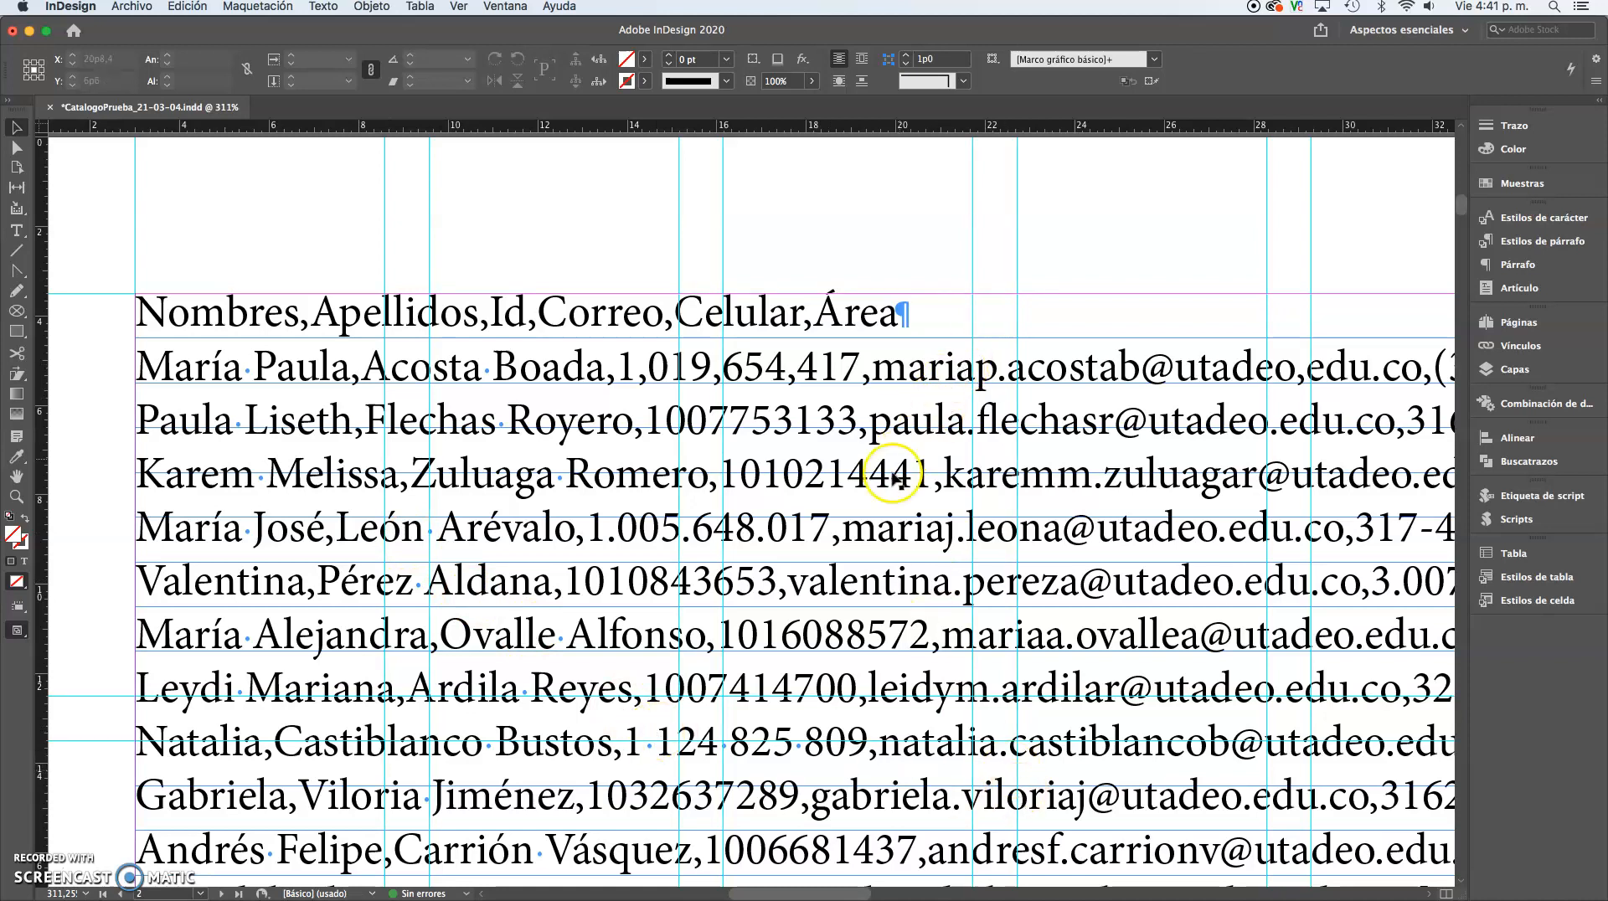
{"action": "key", "text": "super+0"}
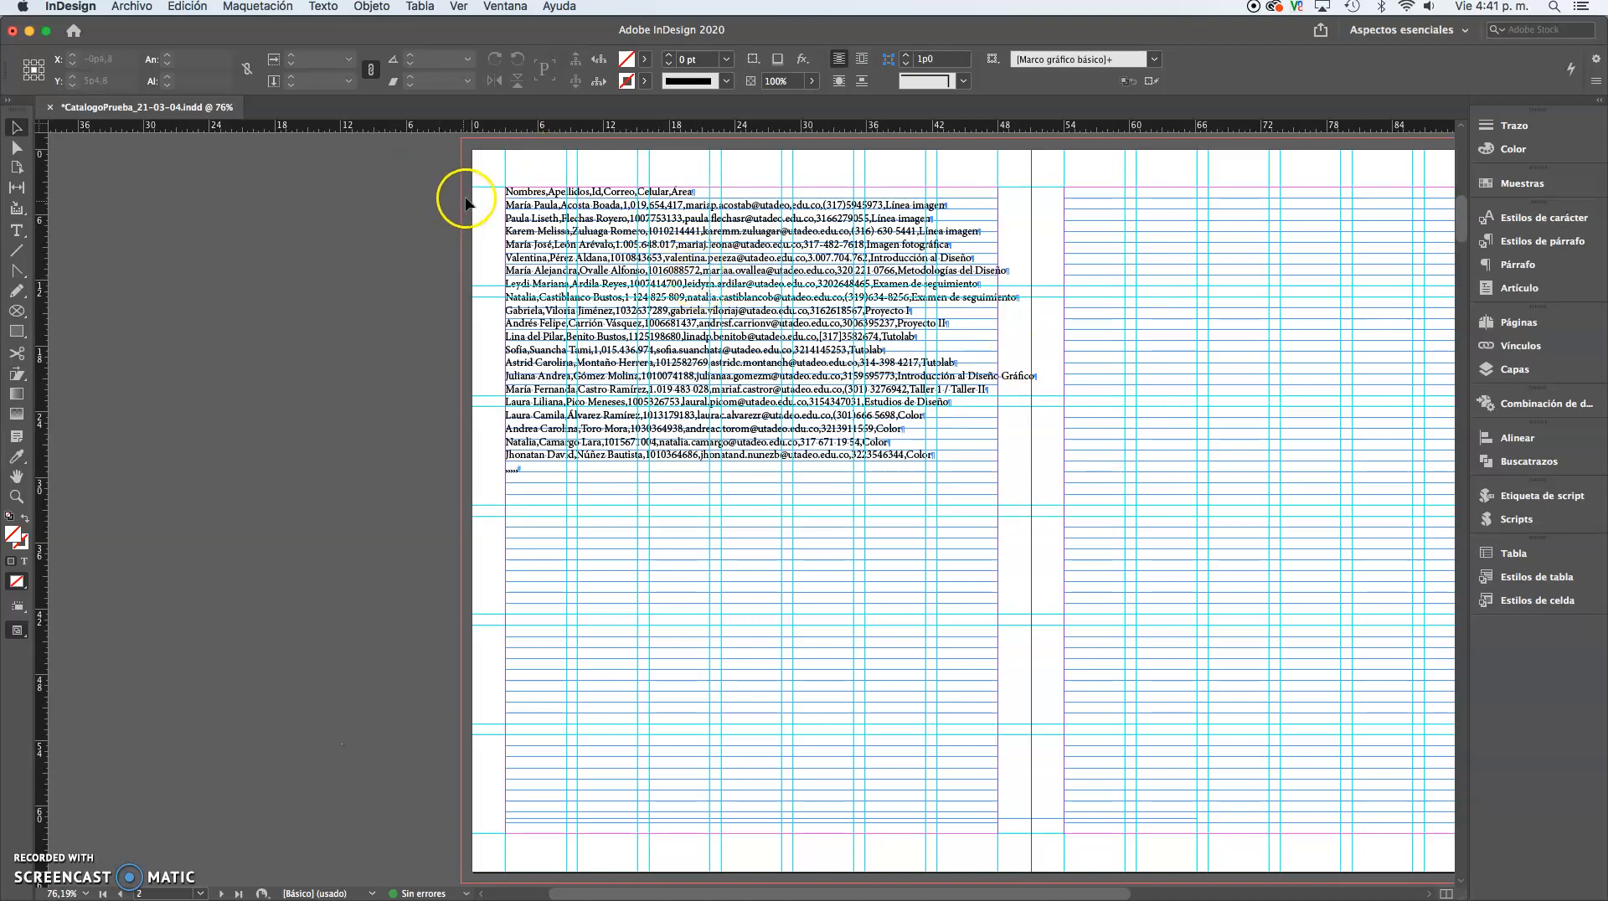
Step: Resize the height of the text frame holding the contact list to about 50p7,2 from its lower edge
{"action": "left_click_drag", "start_coordinate": [492, 186], "coordinate": [863, 453]}
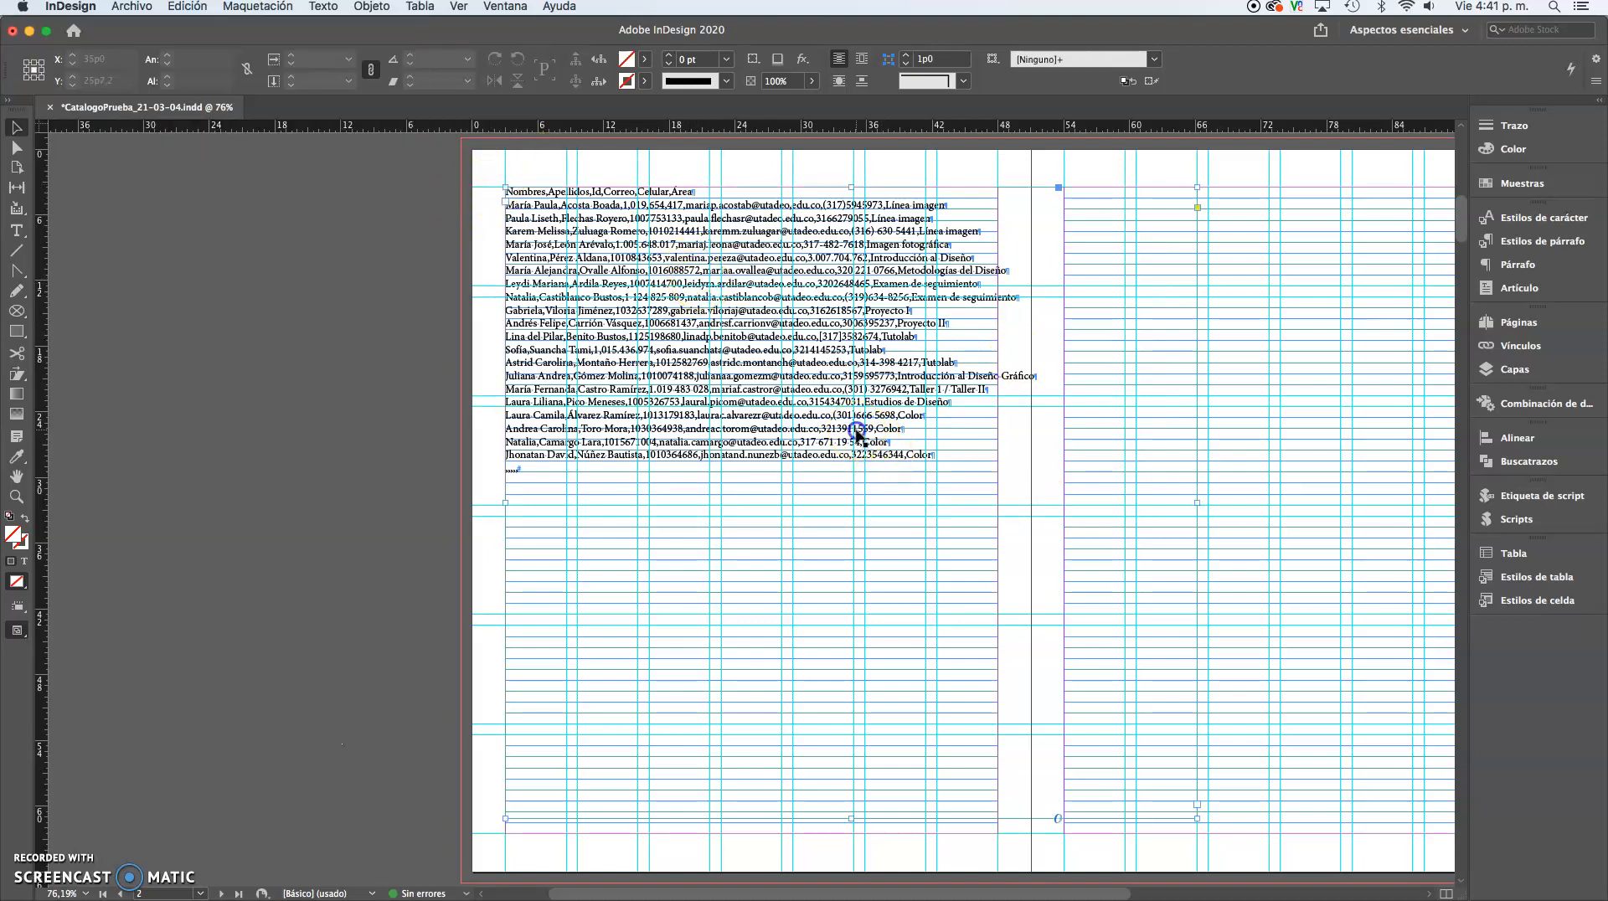
{"action": "left_click_drag", "start_coordinate": [851, 819], "coordinate": [823, 314]}
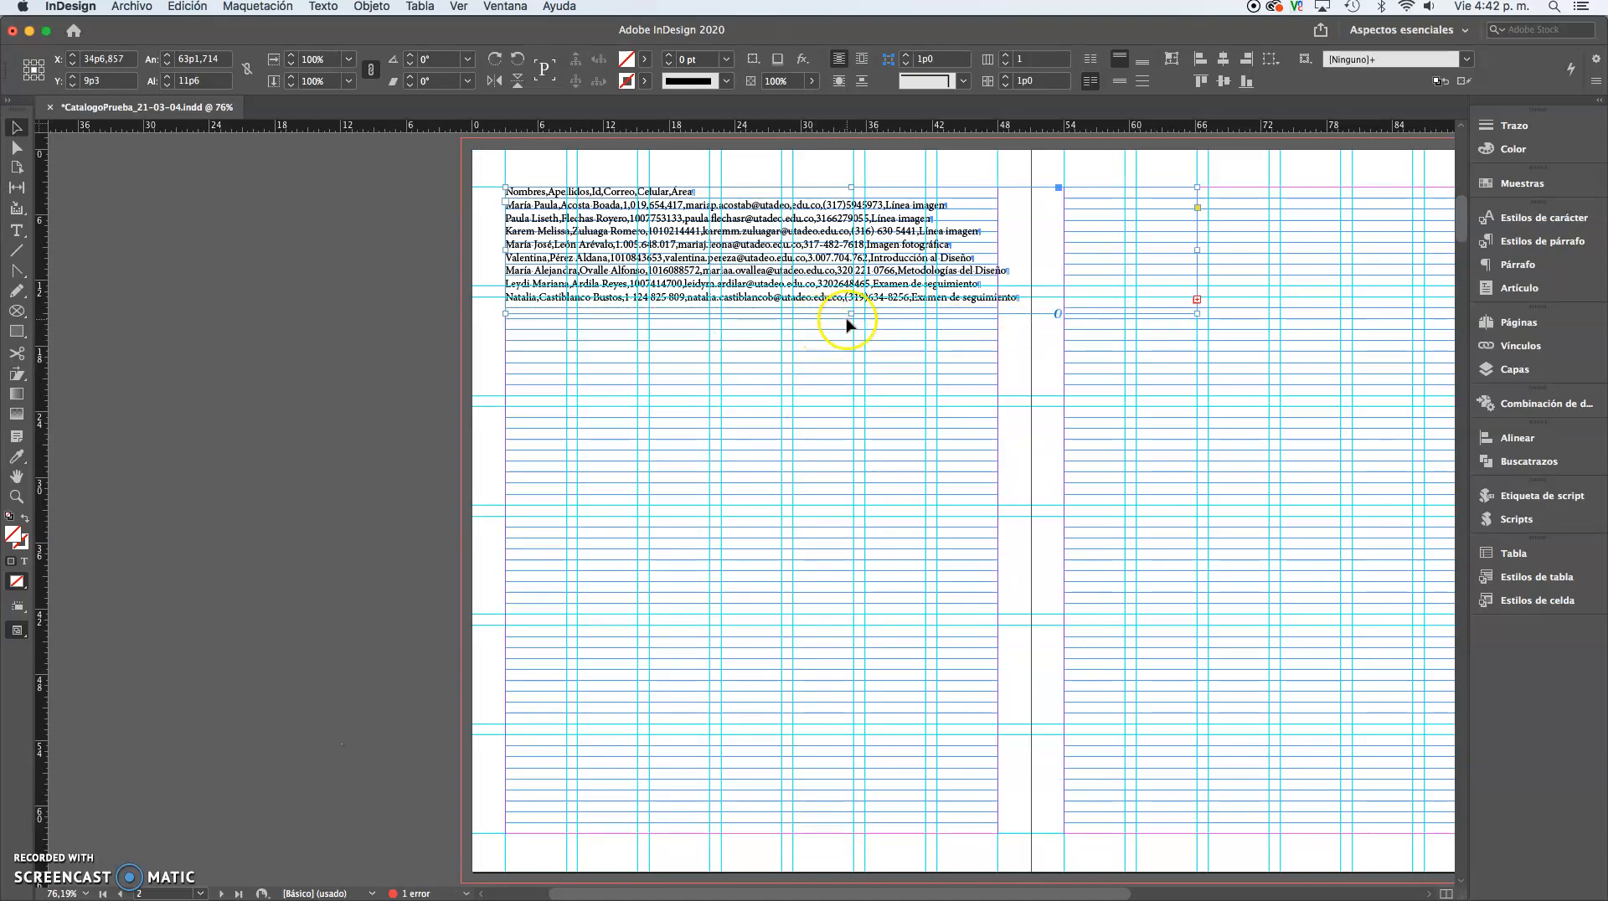
{"action": "left_click_drag", "start_coordinate": [850, 314], "coordinate": [851, 742]}
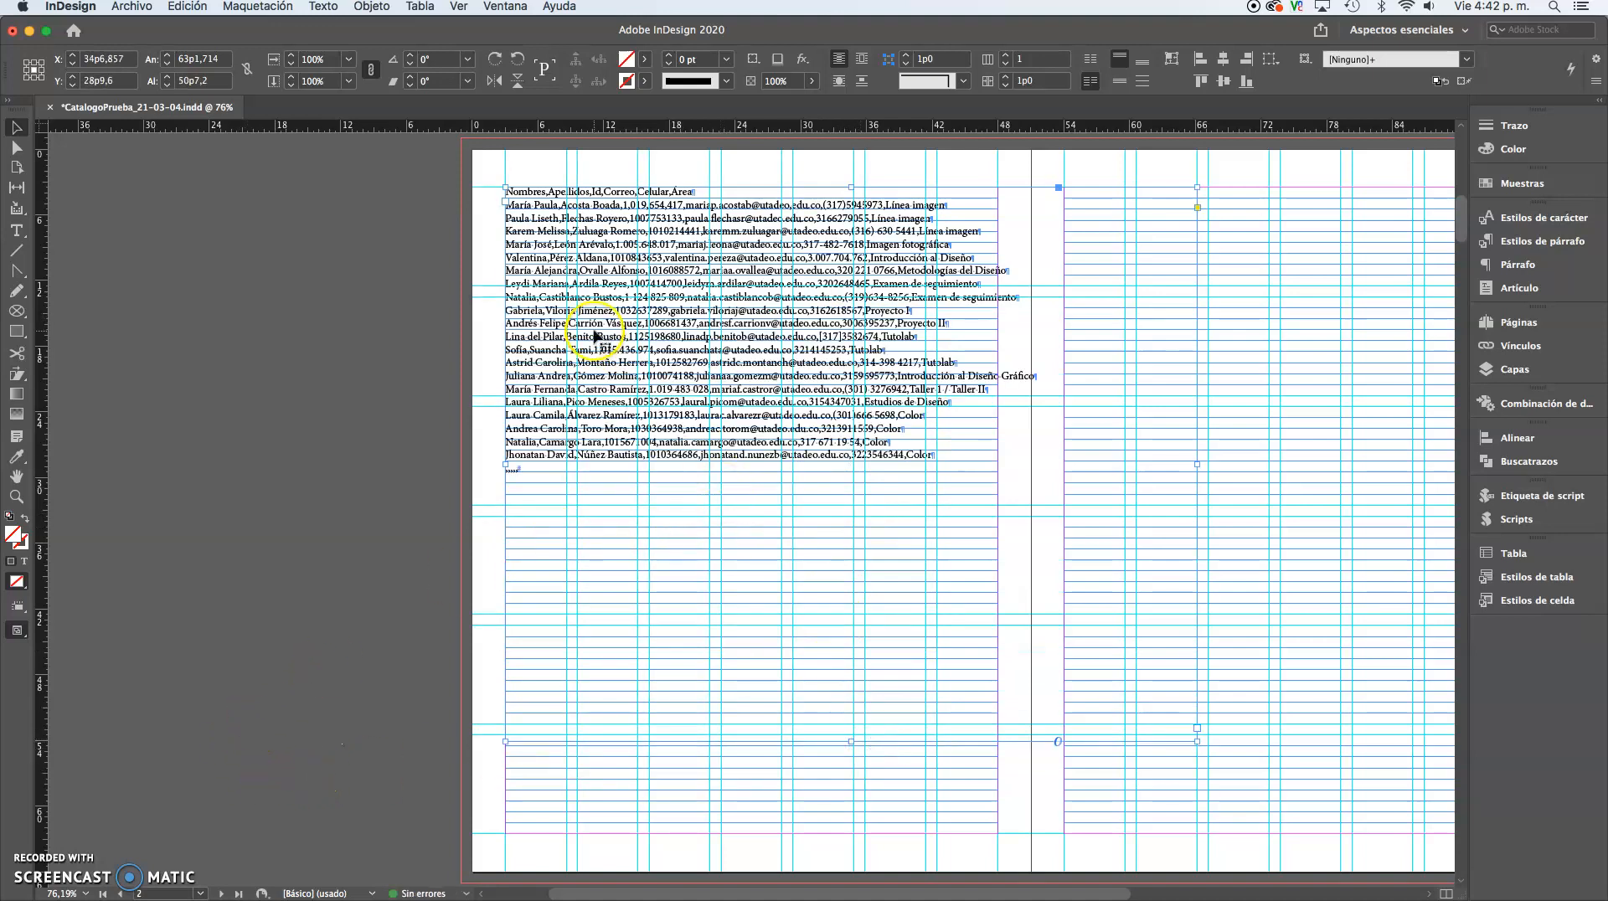
{"action": "double_click", "coordinate": [530, 220]}
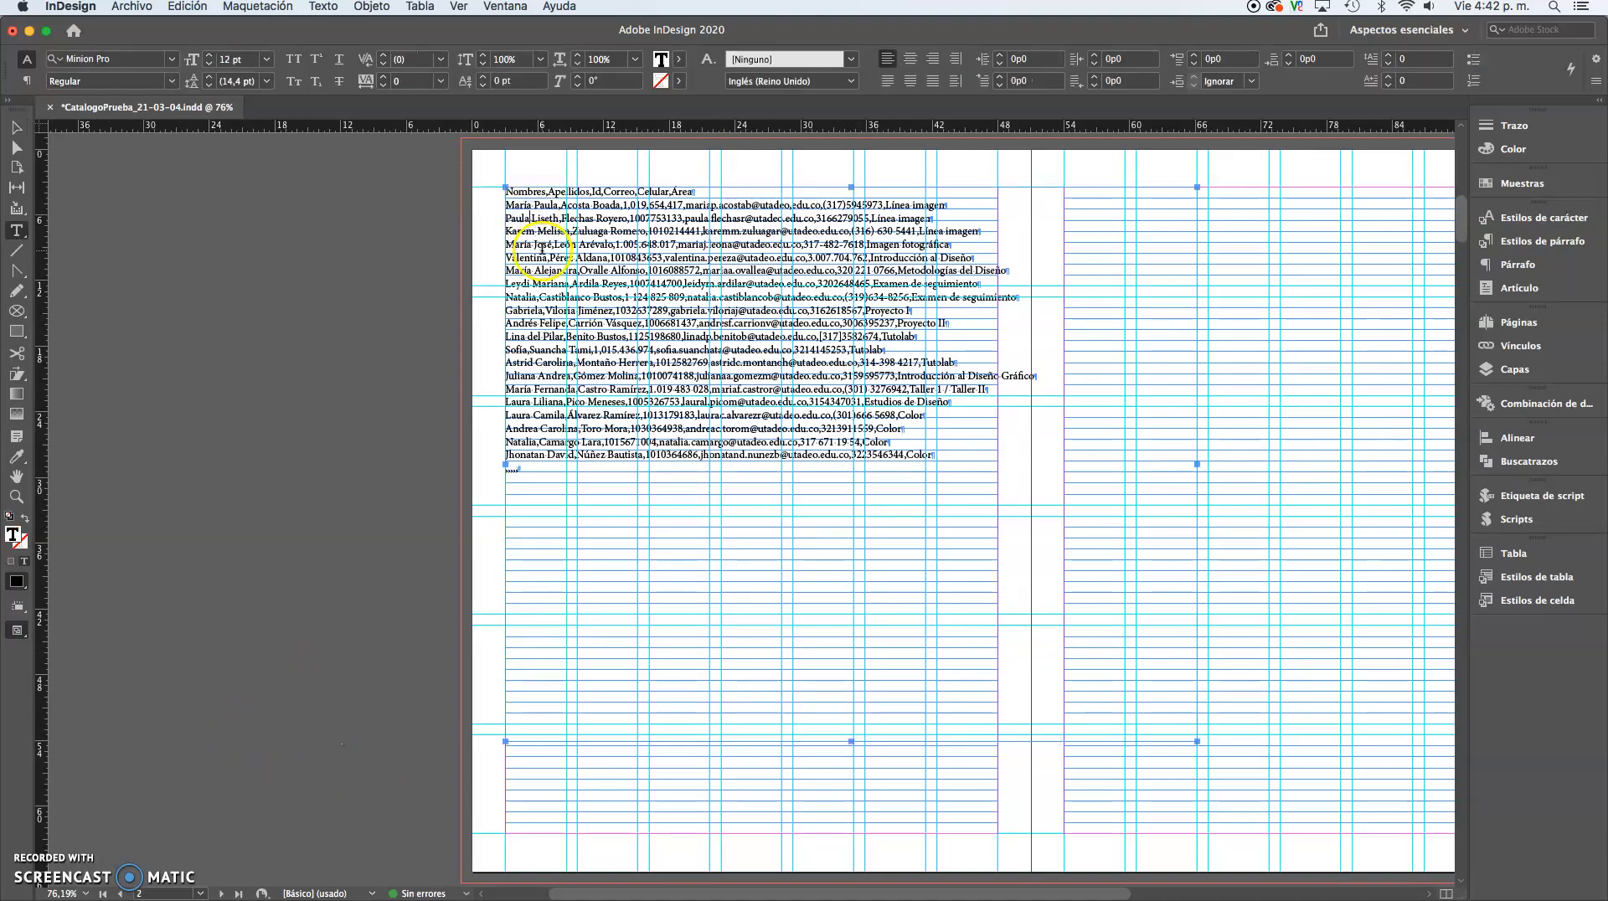
{"action": "key", "text": "super+a"}
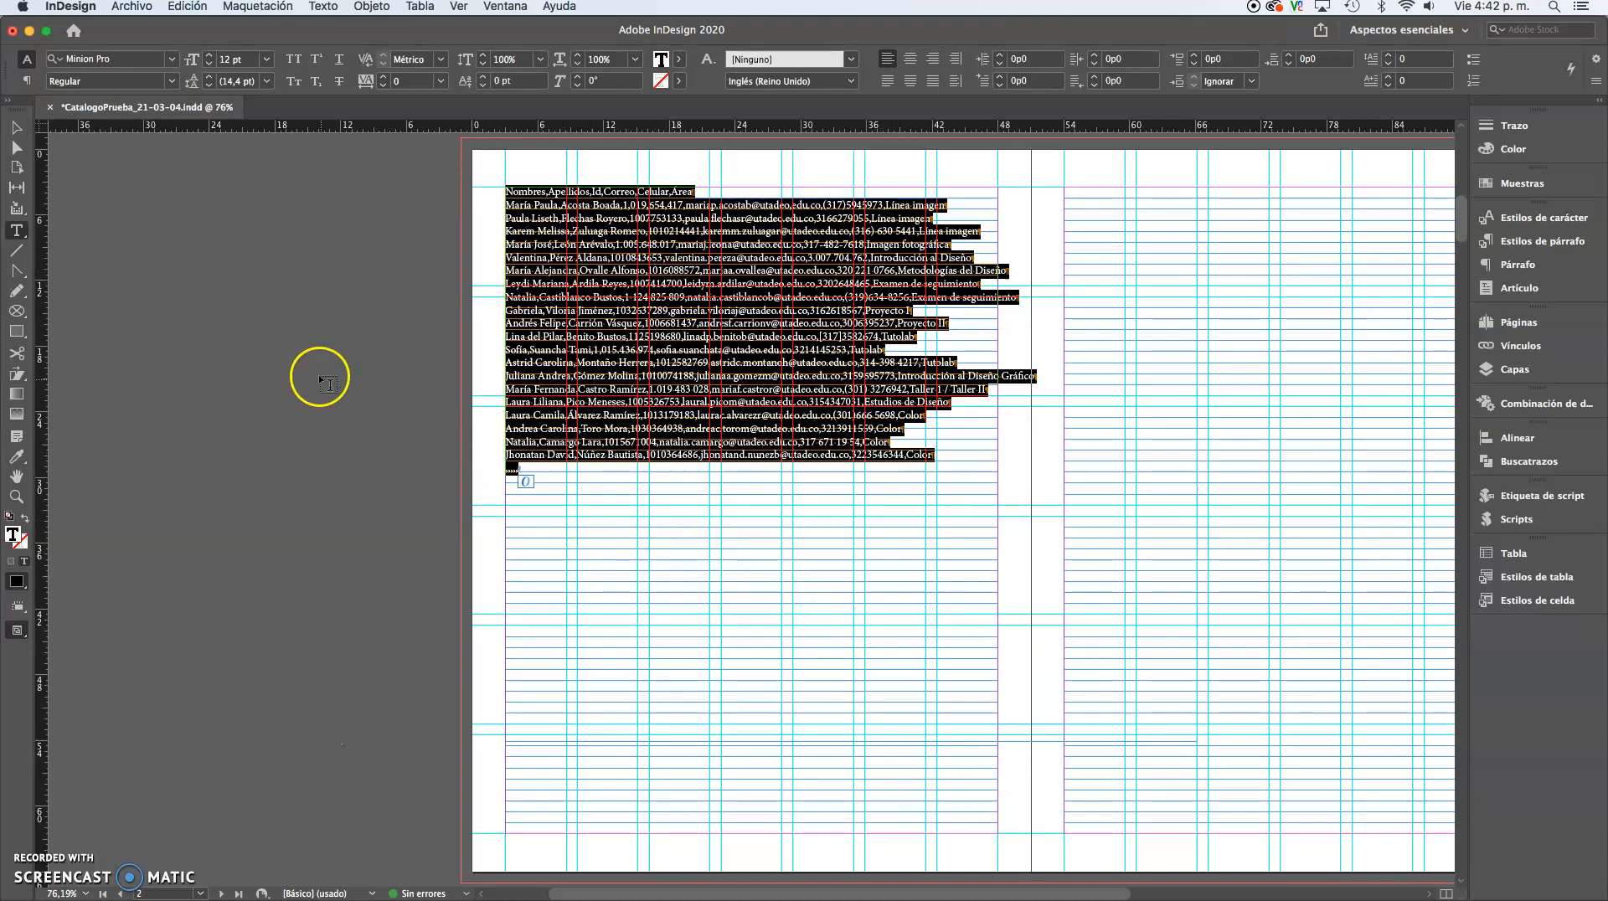
{"action": "left_click", "coordinate": [15, 128]}
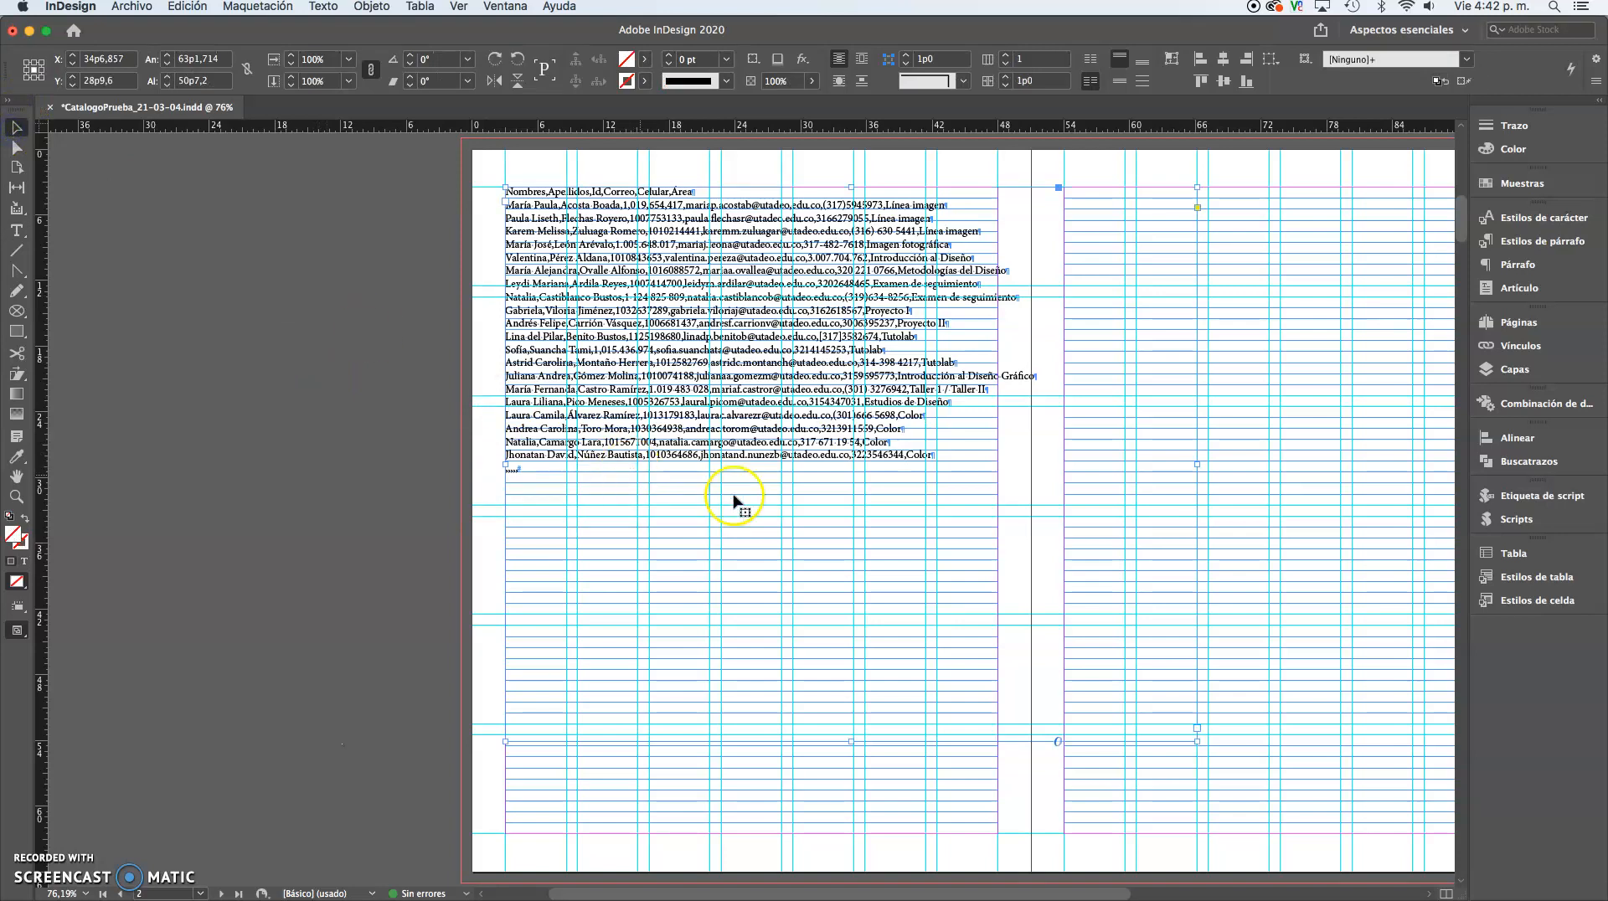
Step: Delete the leftover commas and the empty last line after the final contact in the list
{"action": "key", "text": "super+space"}
{"action": "key", "text": "Escape"}
{"action": "left_click_drag", "start_coordinate": [470, 431], "coordinate": [662, 530]}
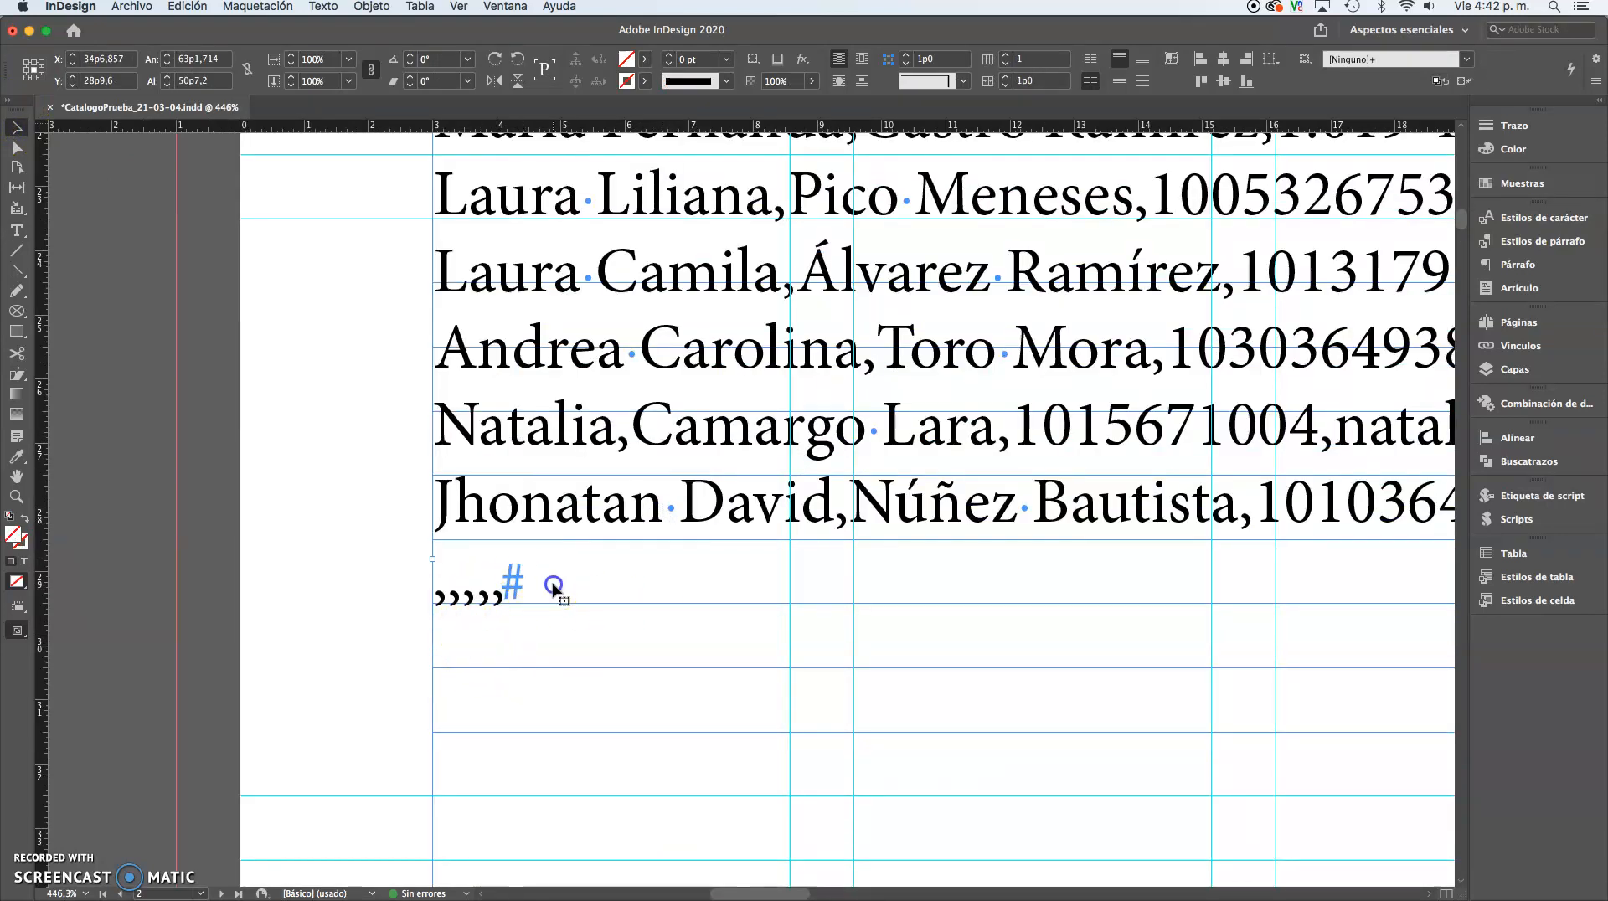
{"action": "double_click", "coordinate": [554, 588]}
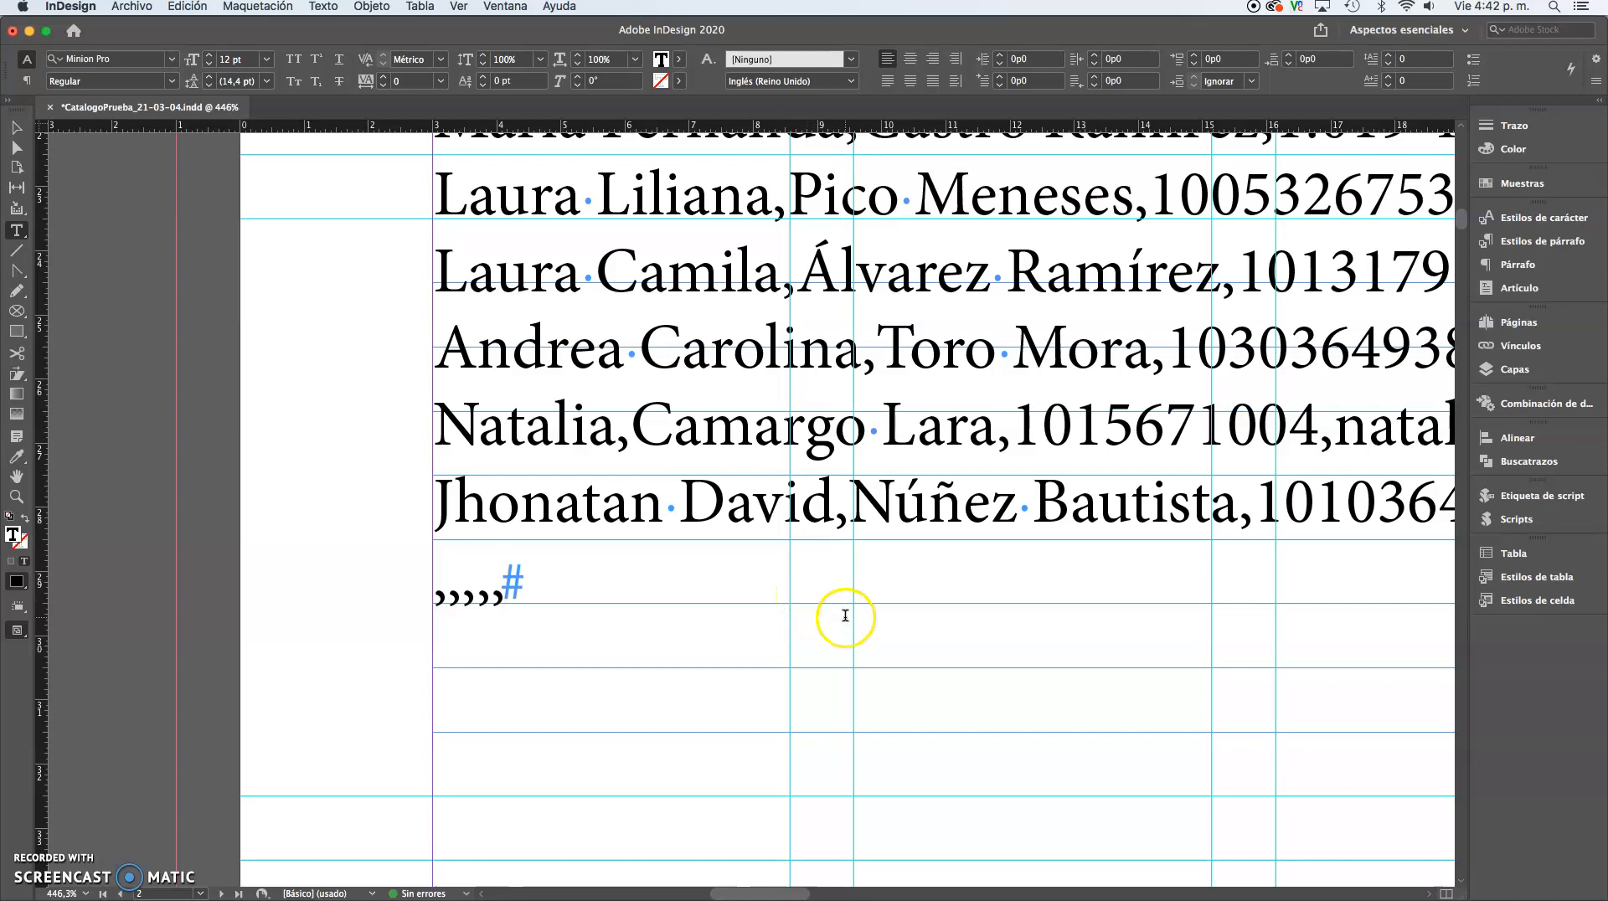
{"action": "key", "text": "BackSpace"}
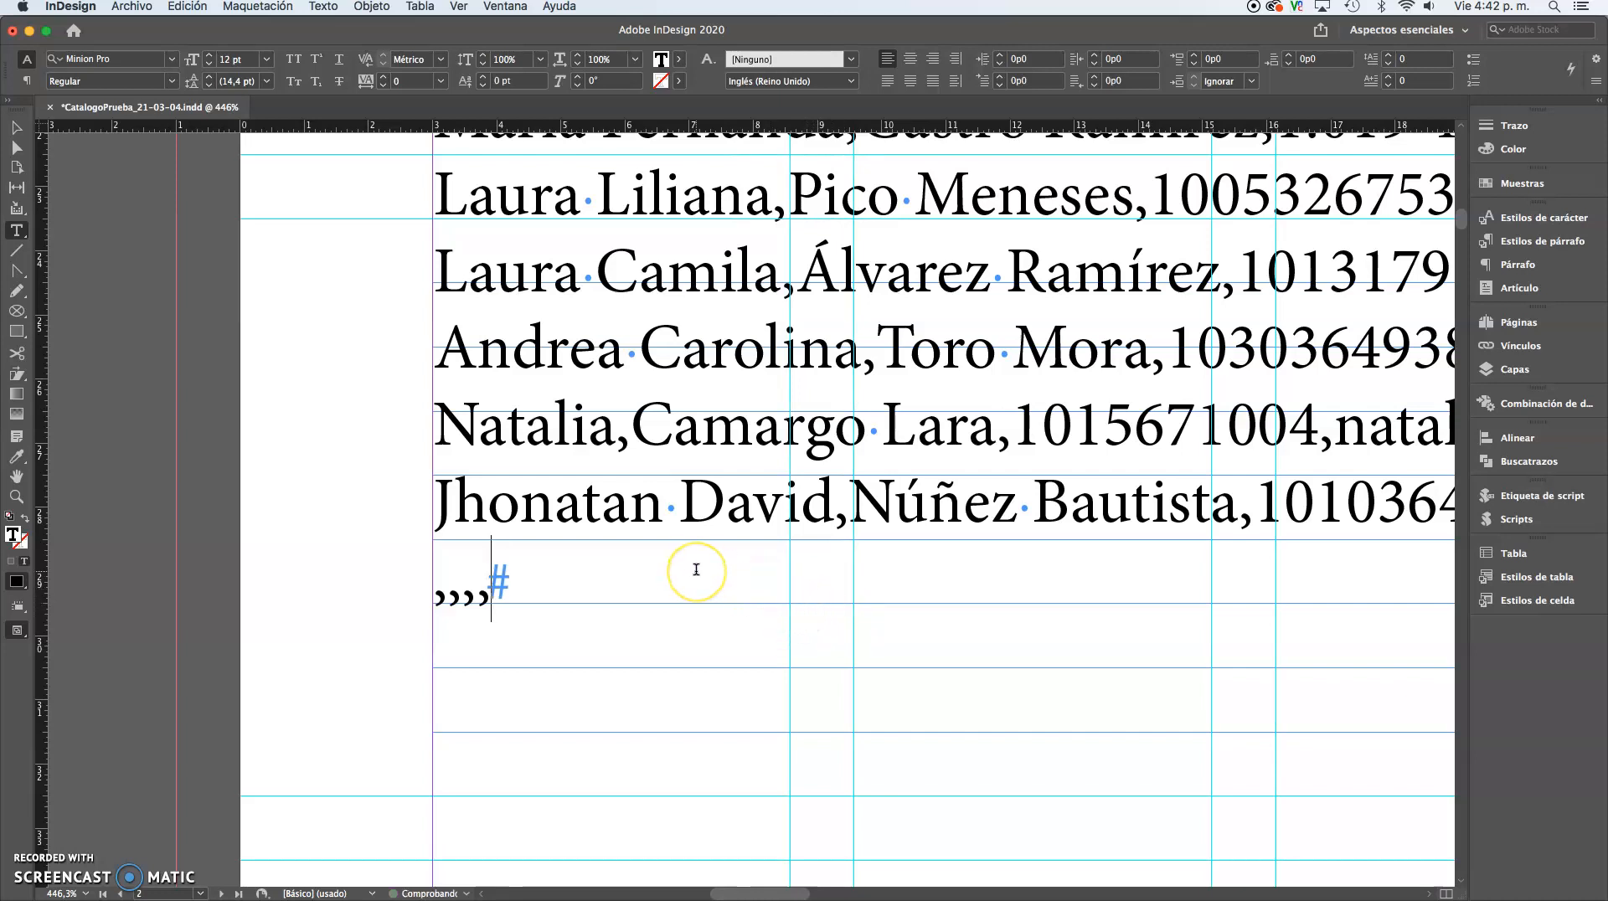
{"action": "key", "text": "BackSpace"}
{"action": "key", "text": "BackSpace"}
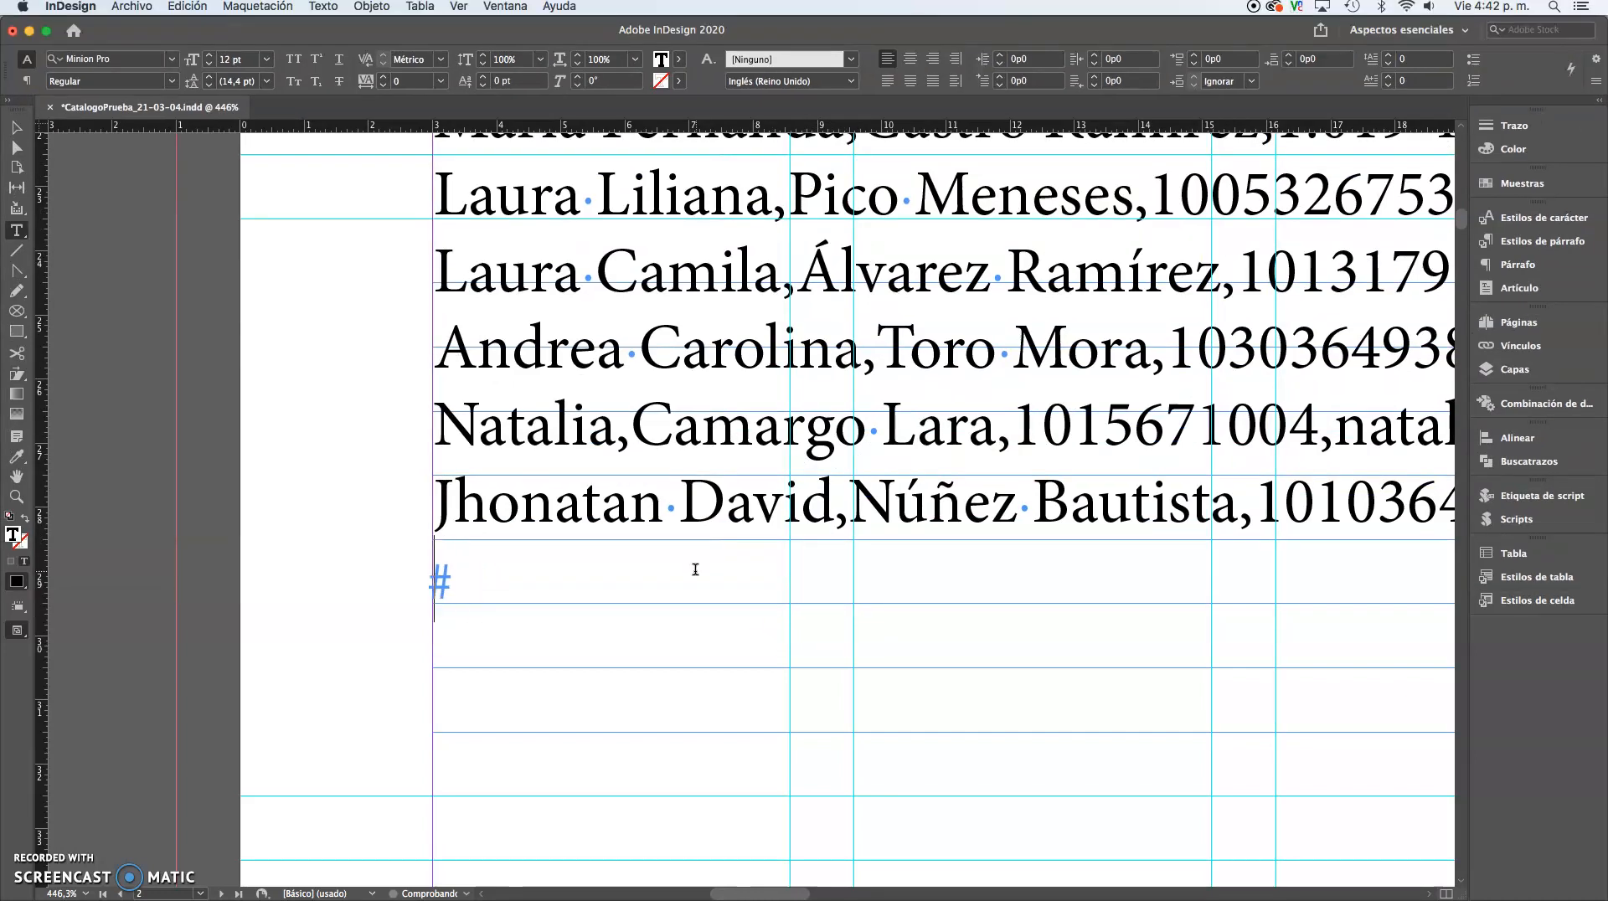
{"action": "key", "text": "BackSpace"}
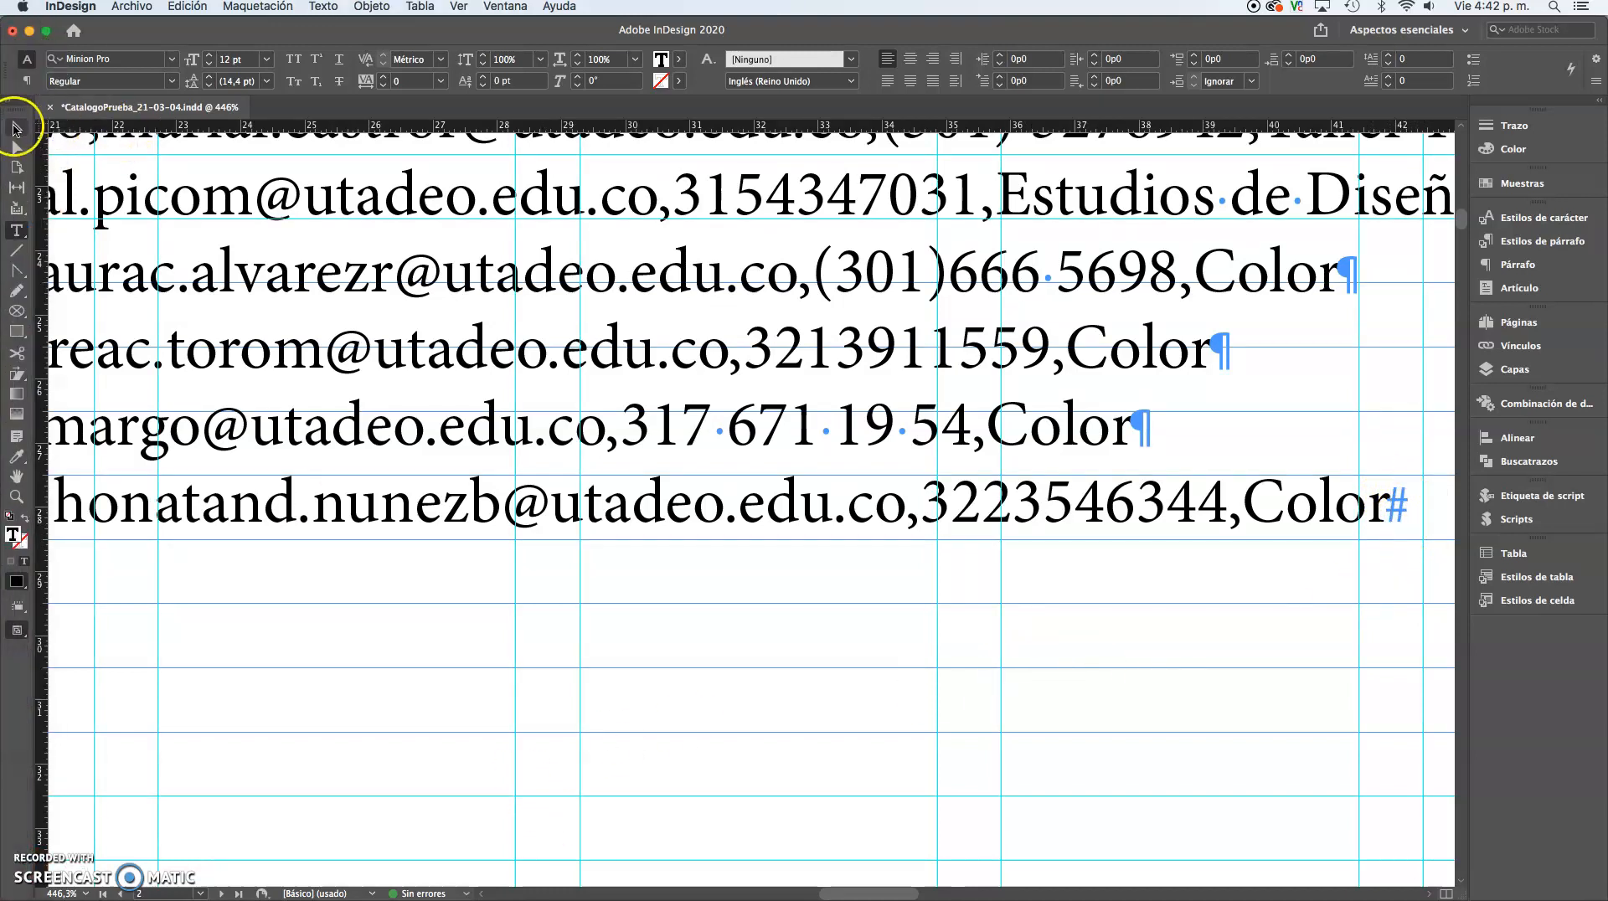
Step: Fit the spread in the window and switch to preview mode to hide guides and non-printing marks
{"action": "left_click", "coordinate": [18, 128]}
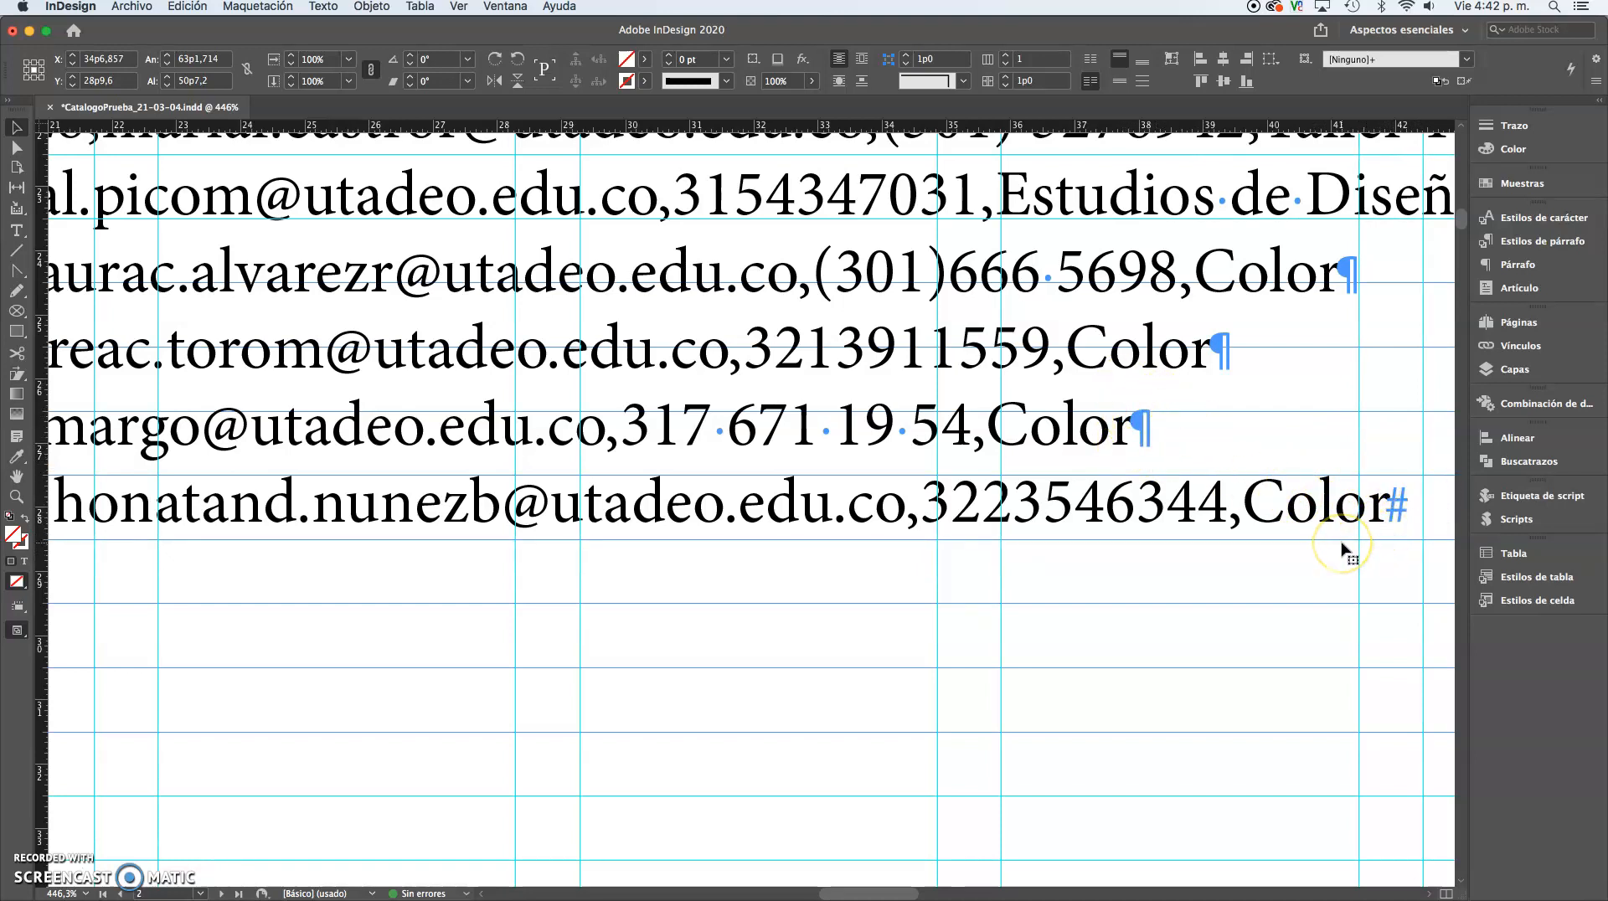
{"action": "key", "text": "super+0"}
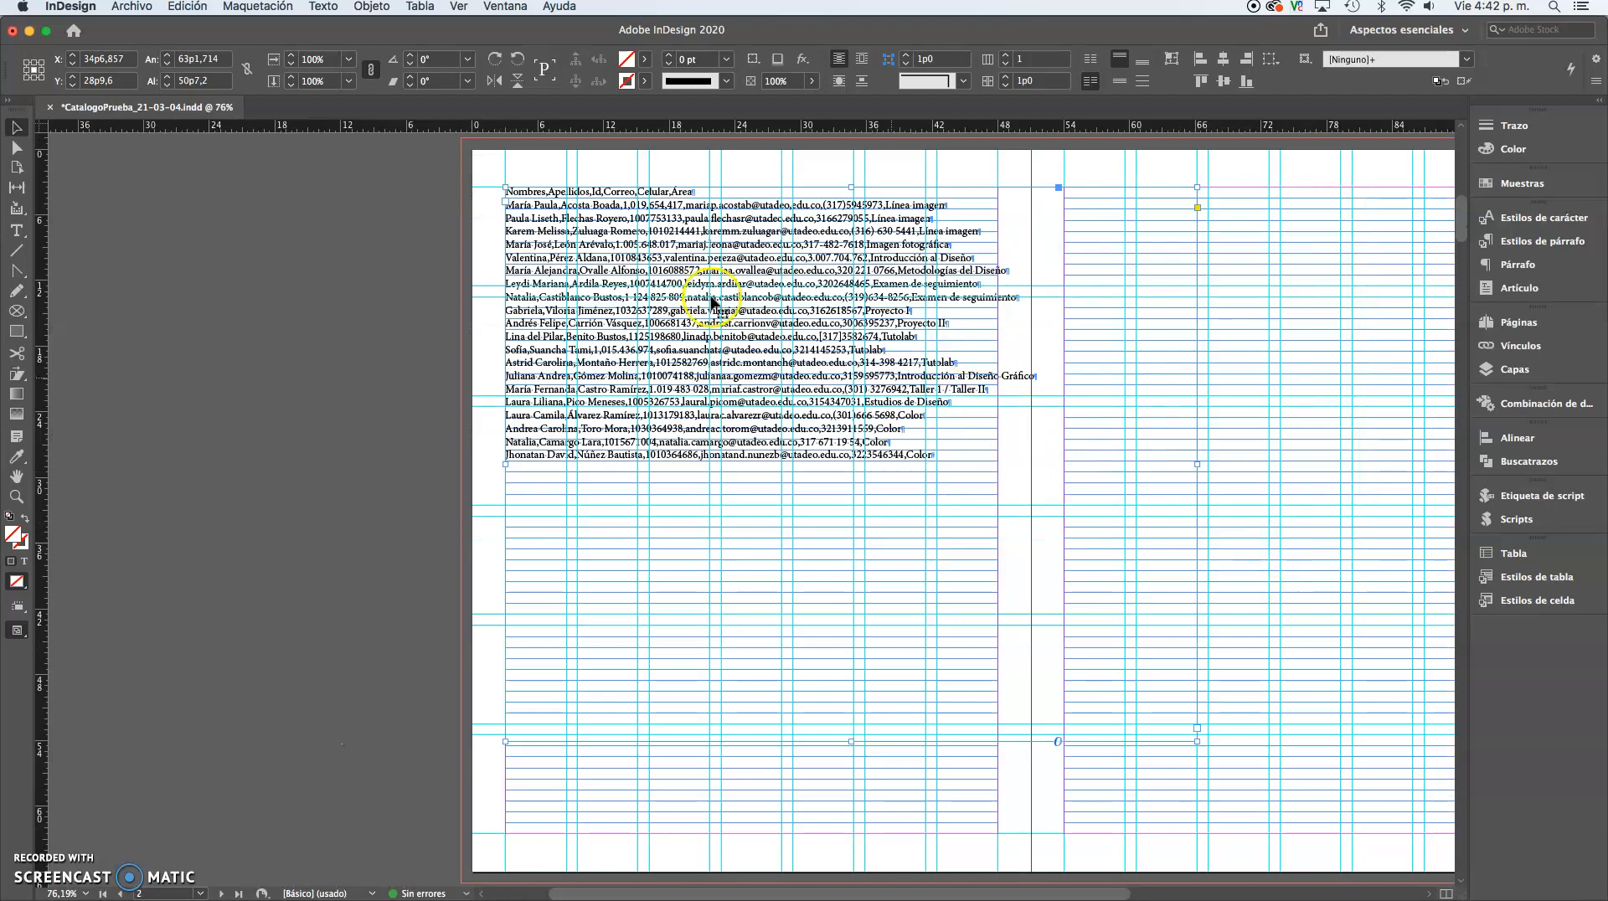
{"action": "left_click", "coordinate": [494, 177]}
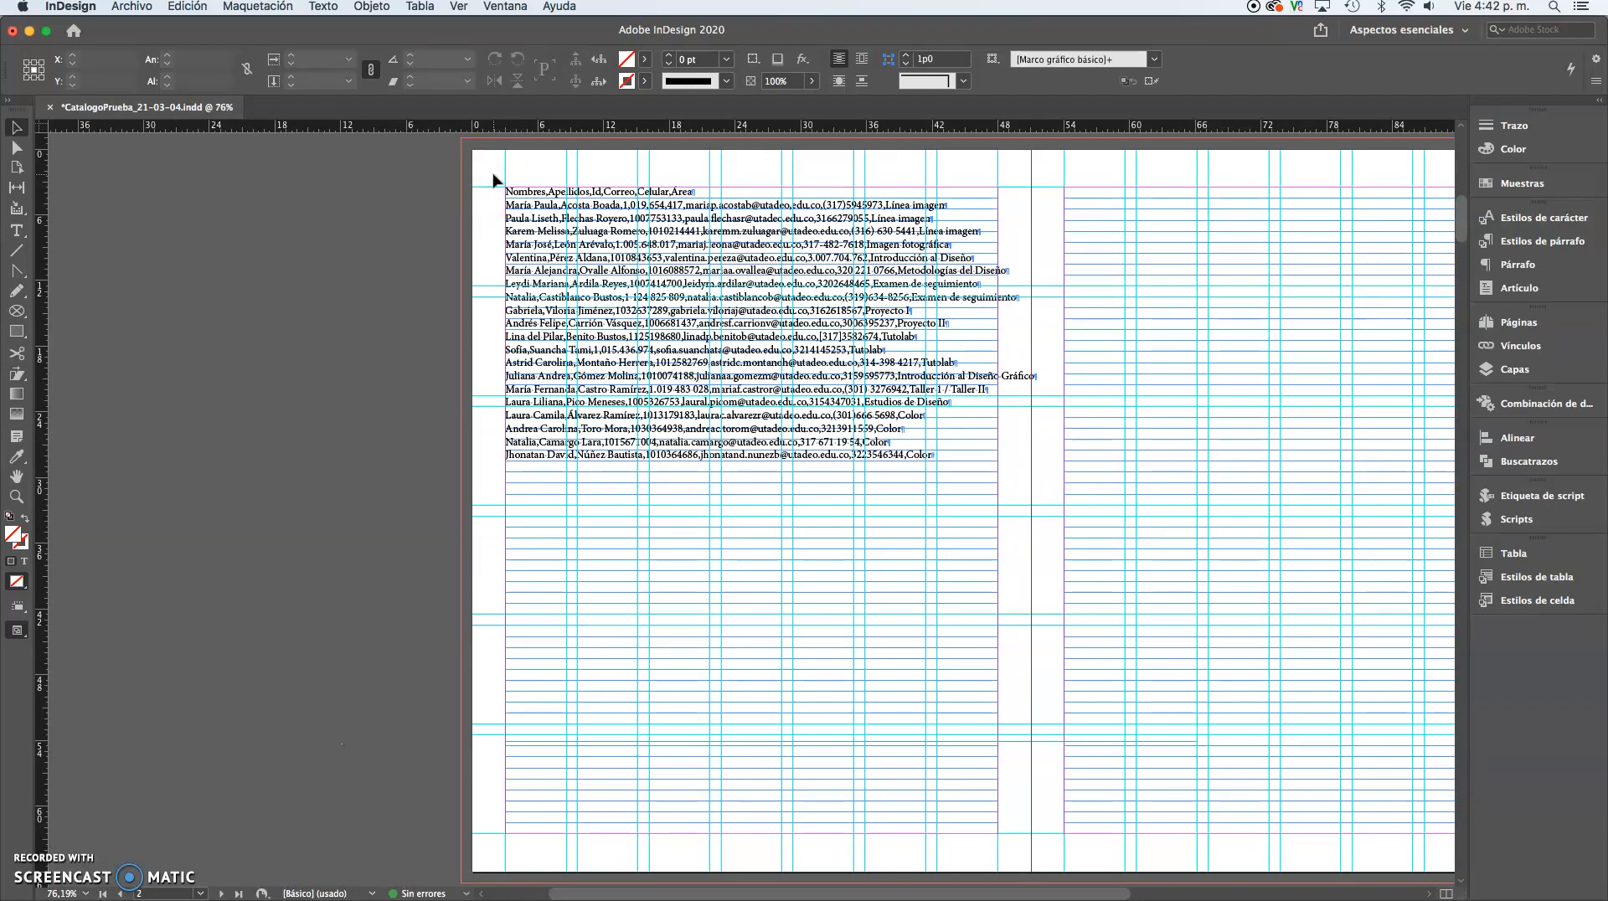
{"action": "key", "text": "w"}
Step: Select all the contact text and convert it to a table with Coma as column separator and Párrafo as row separator
{"action": "left_click", "coordinate": [572, 254]}
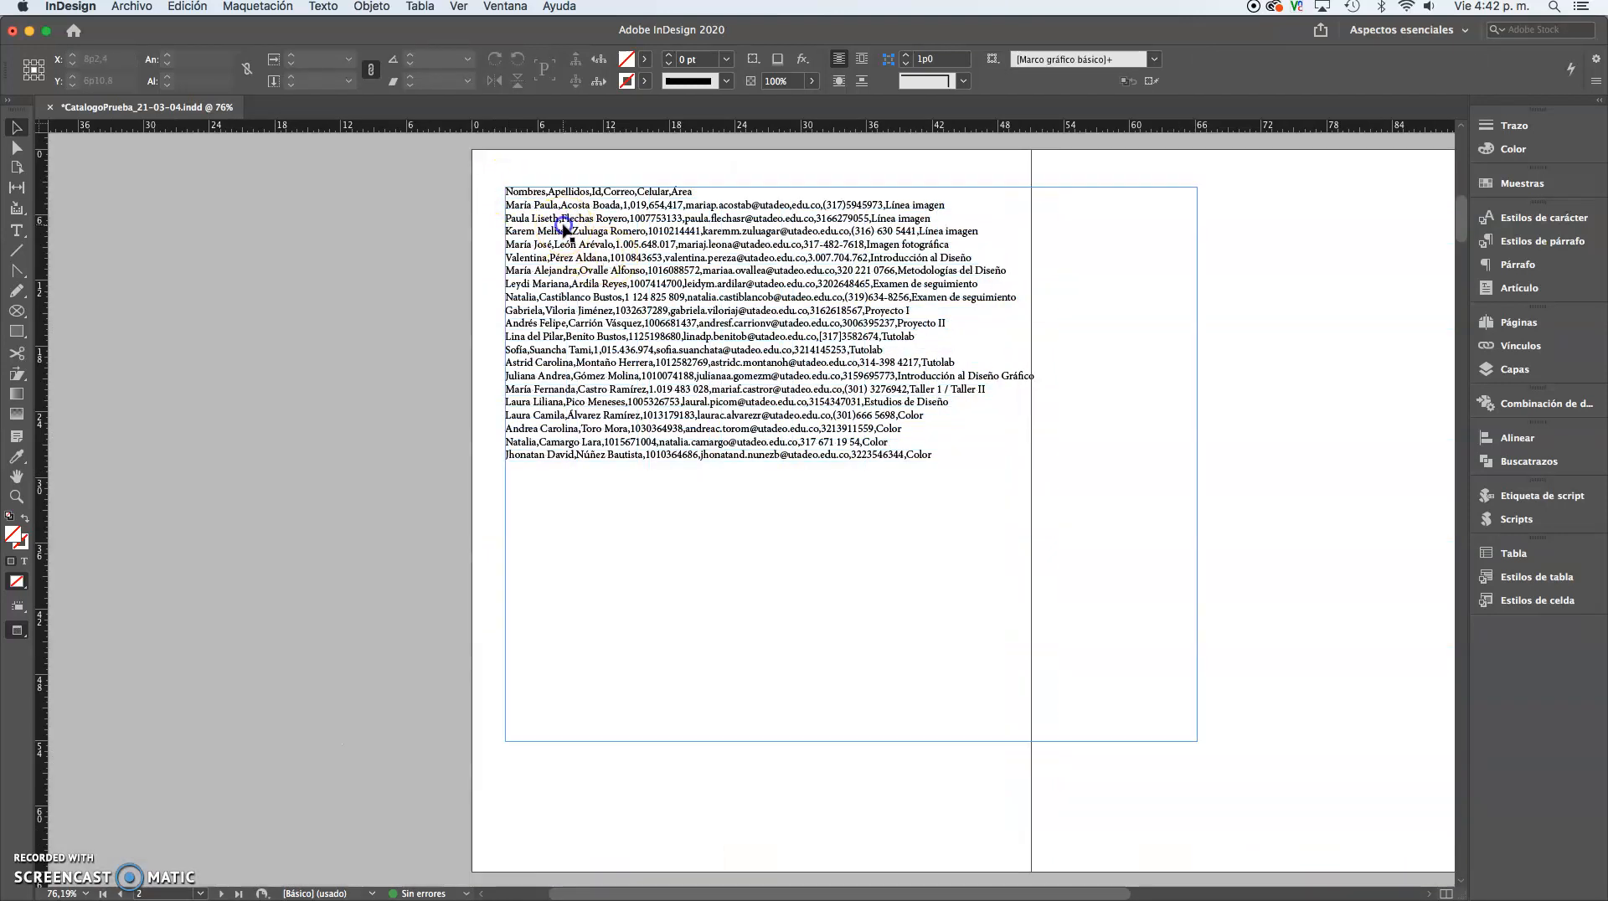
{"action": "double_click", "coordinate": [565, 230]}
{"action": "triple_click", "coordinate": [566, 231]}
{"action": "key", "text": "super+a"}
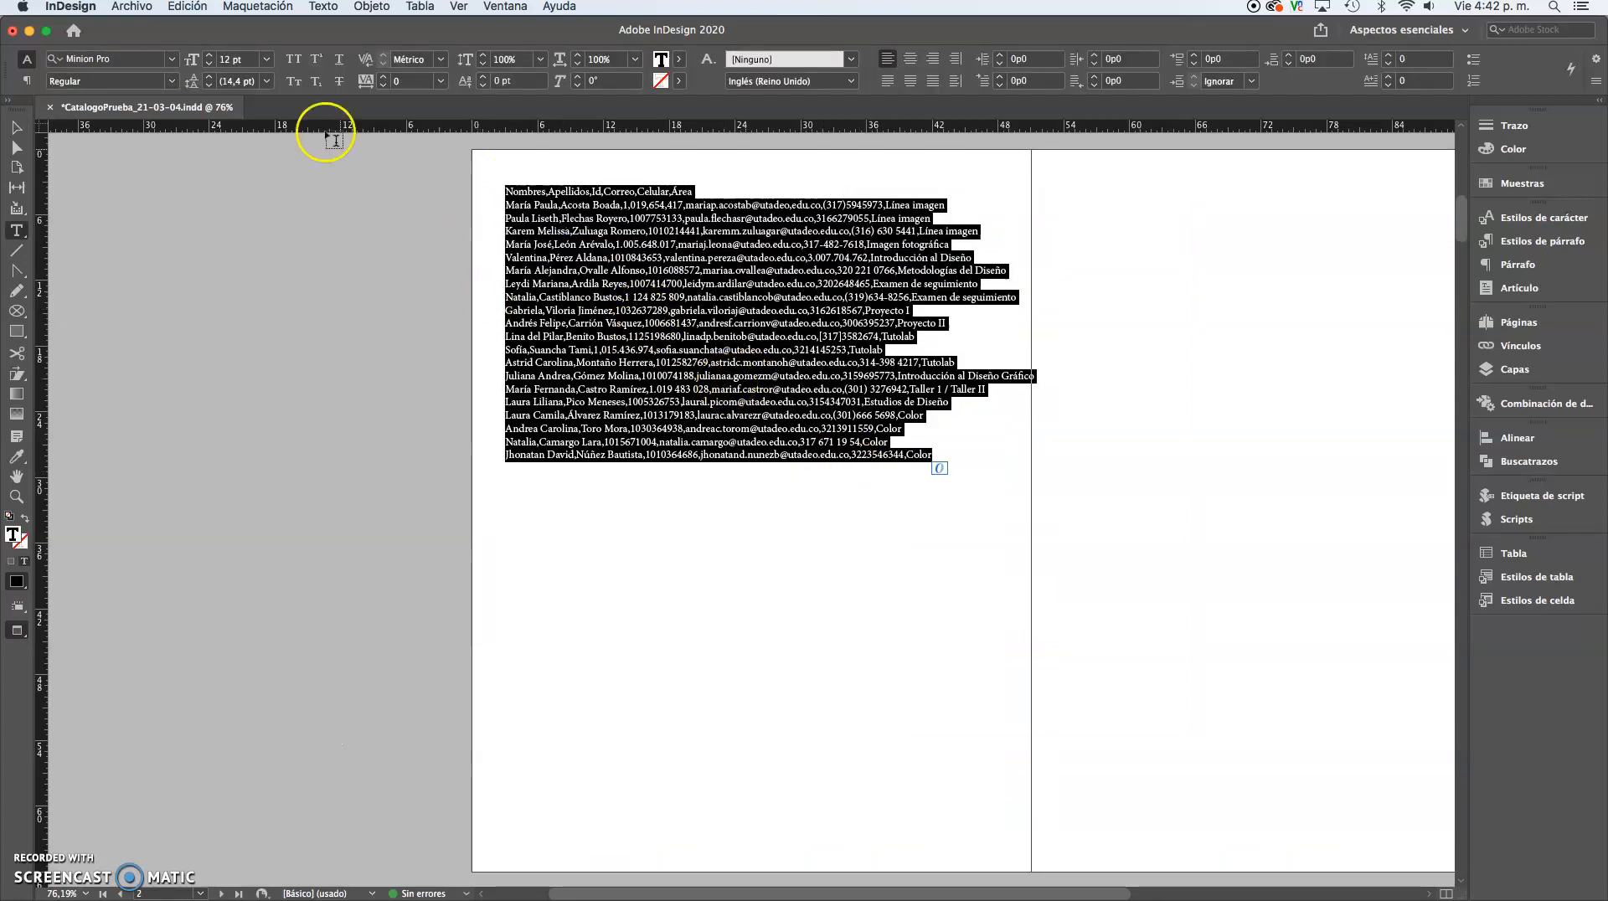
{"action": "left_click", "coordinate": [418, 8]}
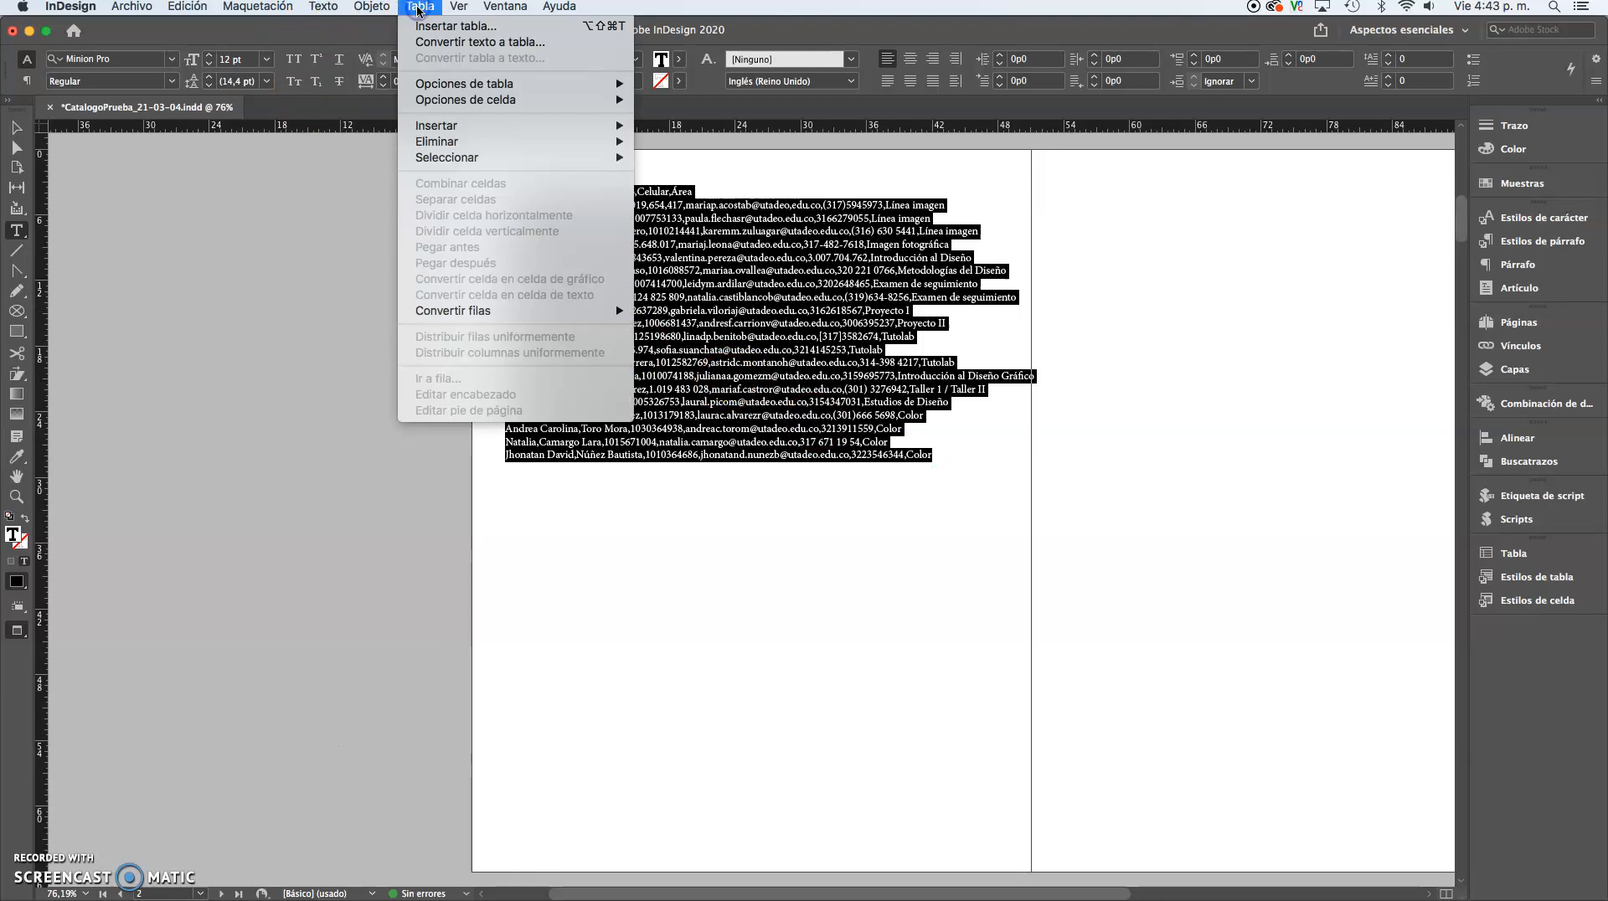
{"action": "left_click", "coordinate": [482, 44]}
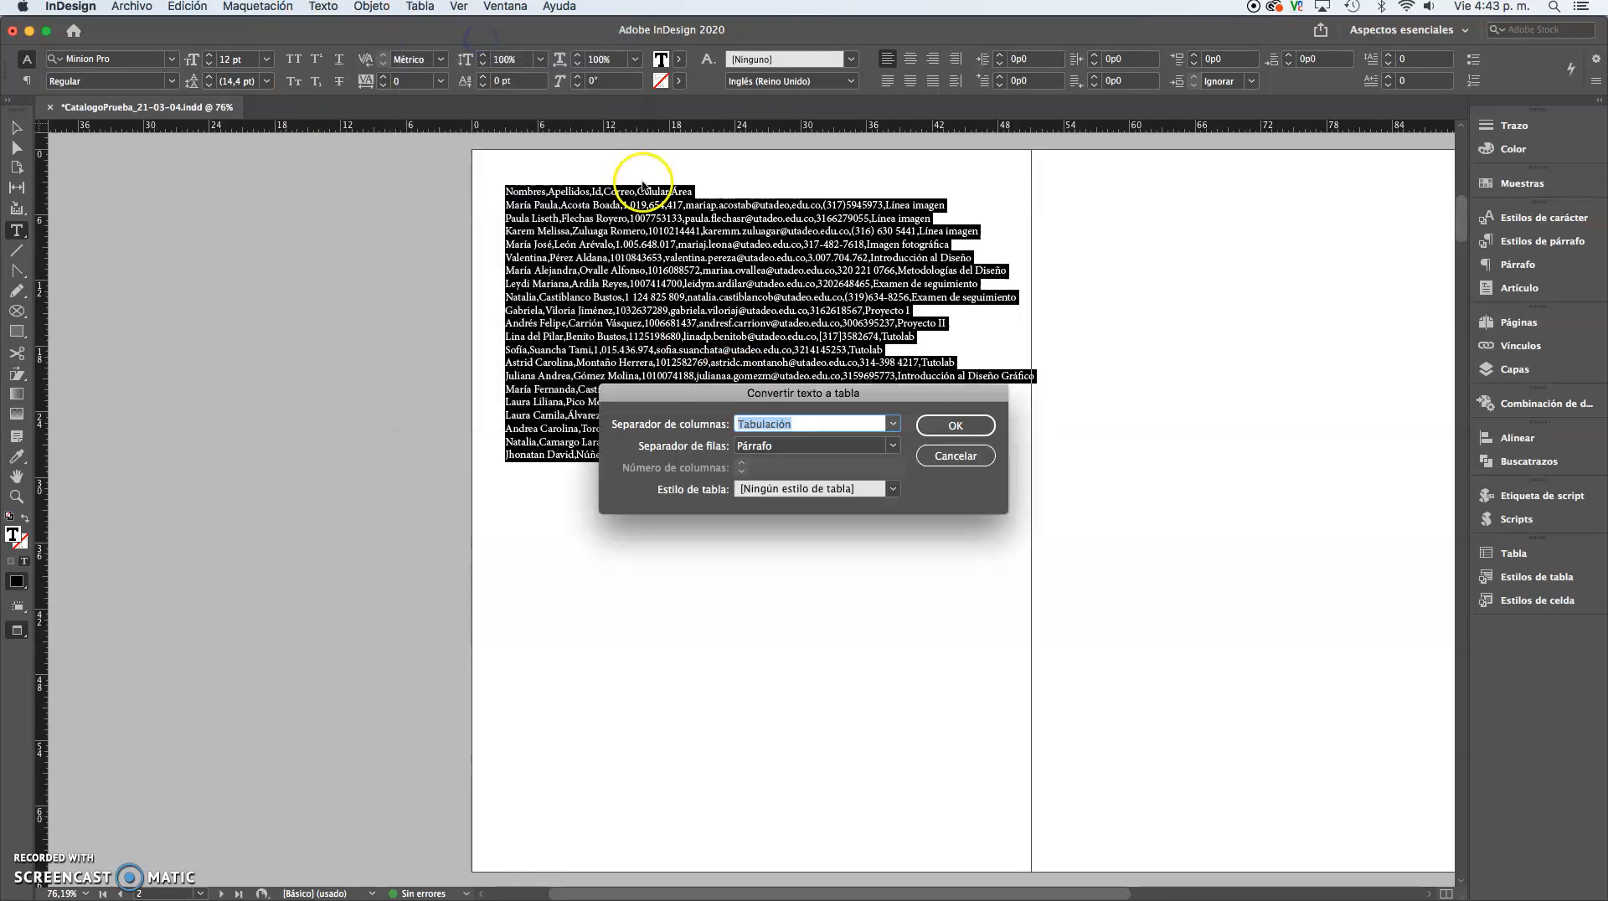
{"action": "left_click_drag", "start_coordinate": [654, 429], "coordinate": [602, 450]}
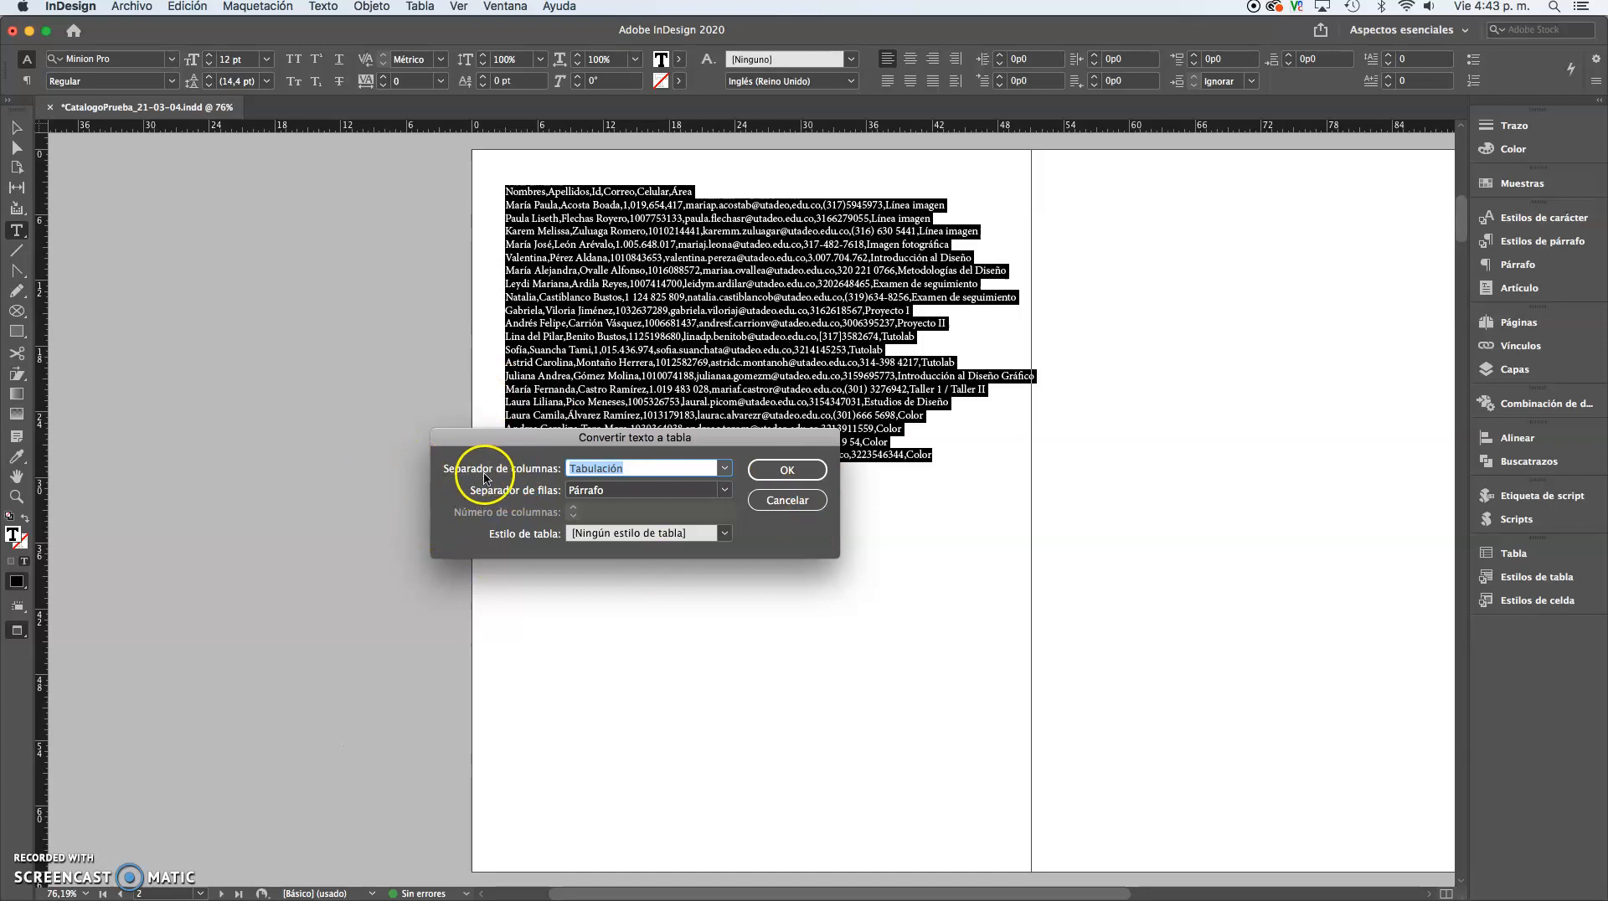
{"action": "left_click", "coordinate": [725, 472]}
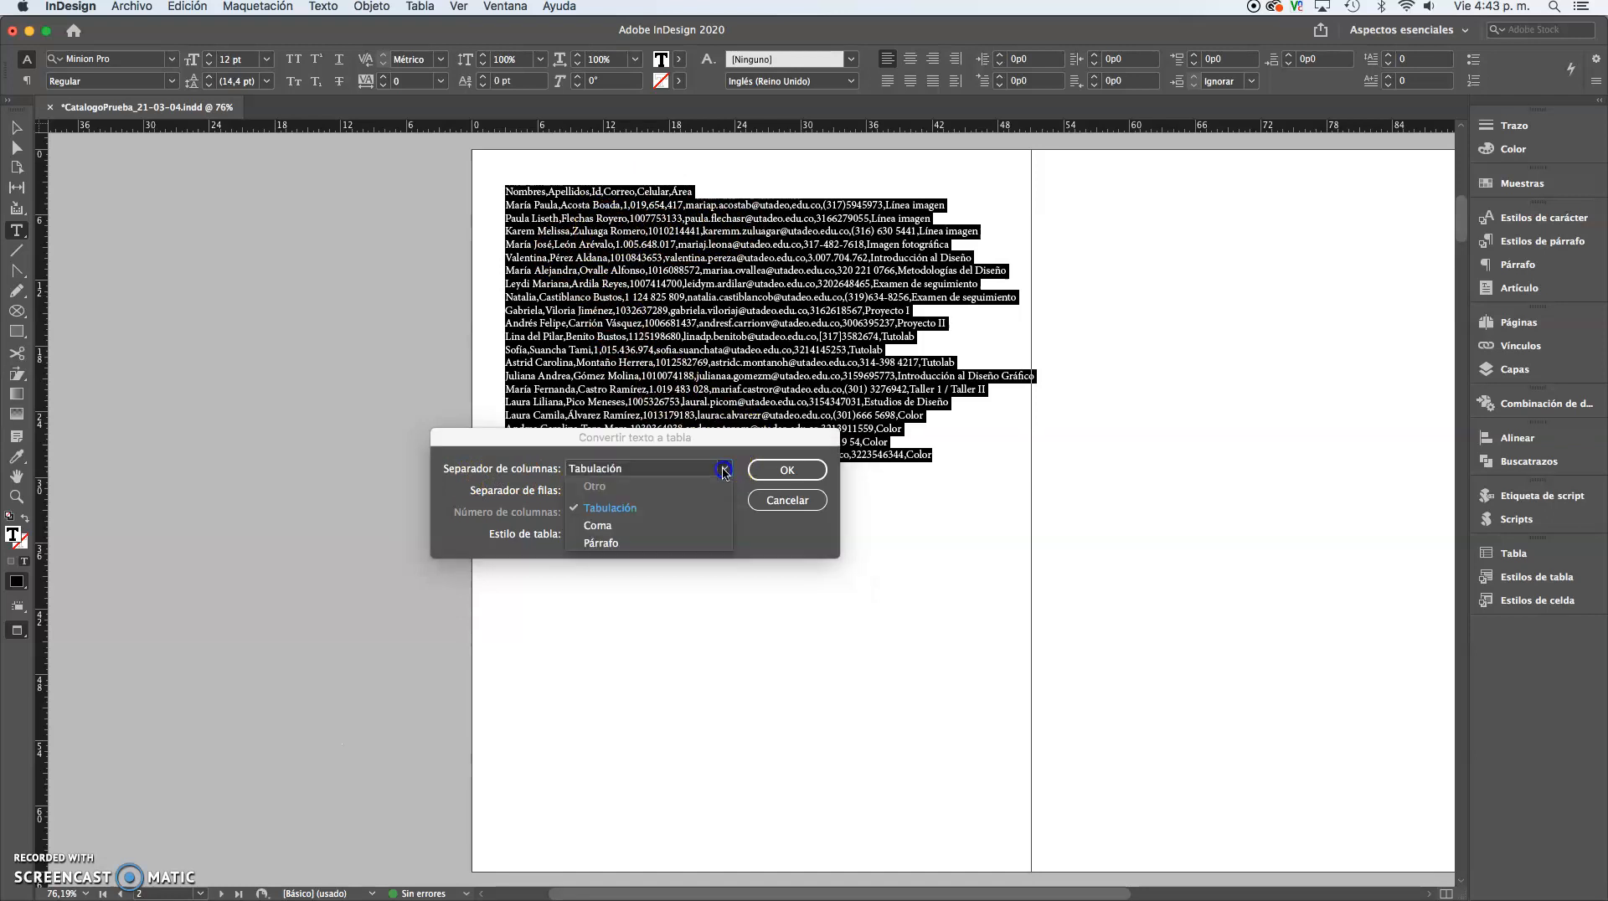
{"action": "left_click", "coordinate": [610, 533]}
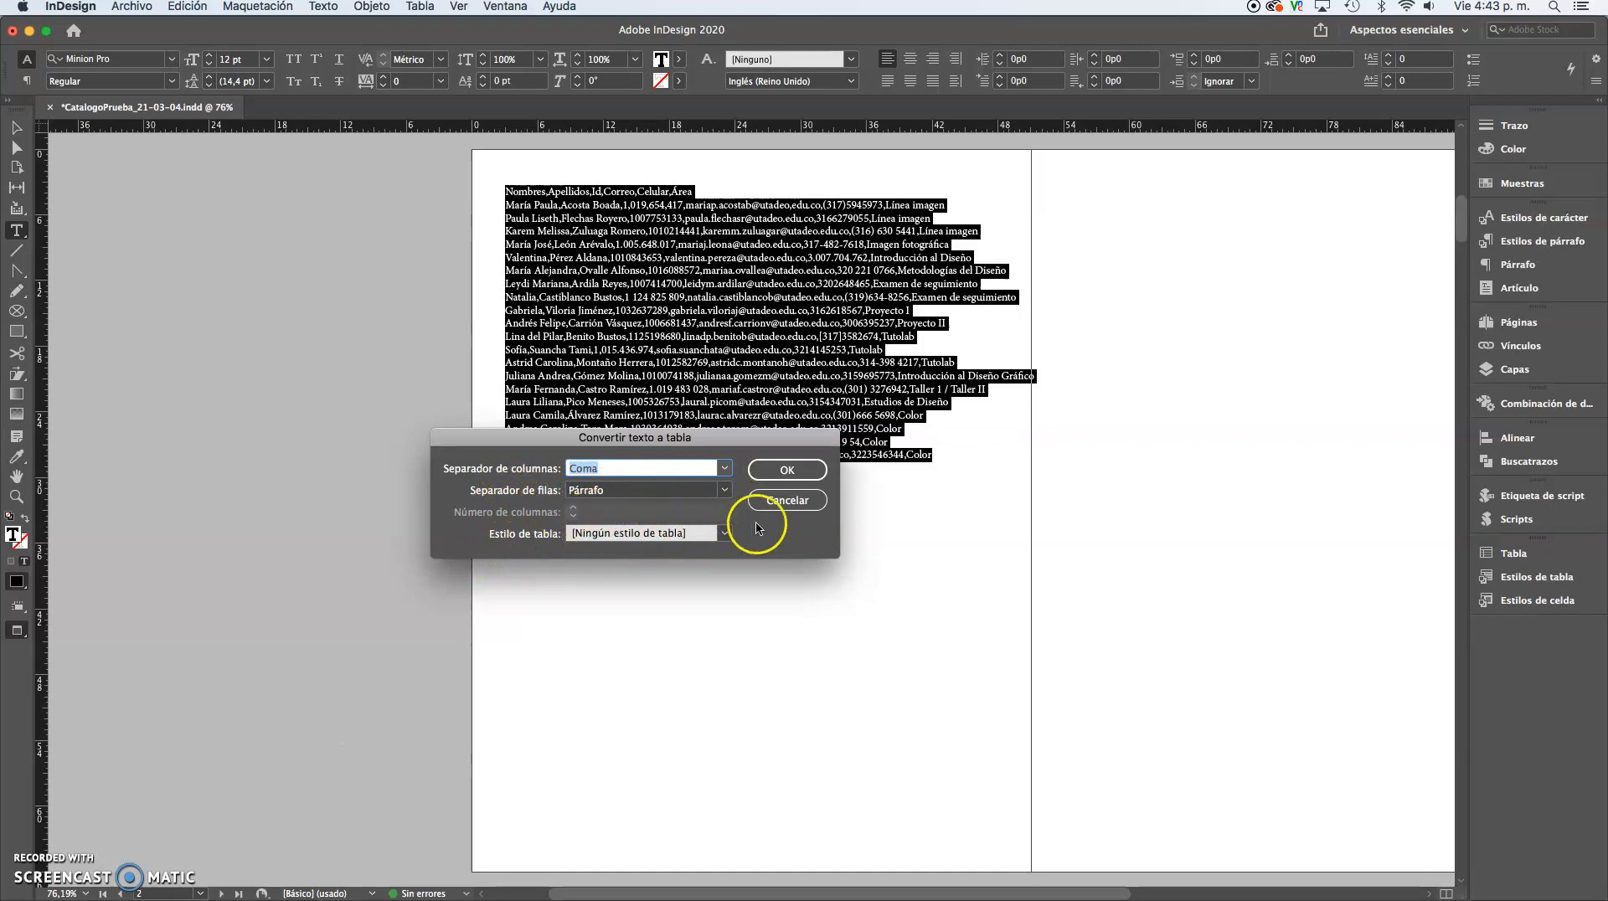
{"action": "left_click", "coordinate": [790, 474]}
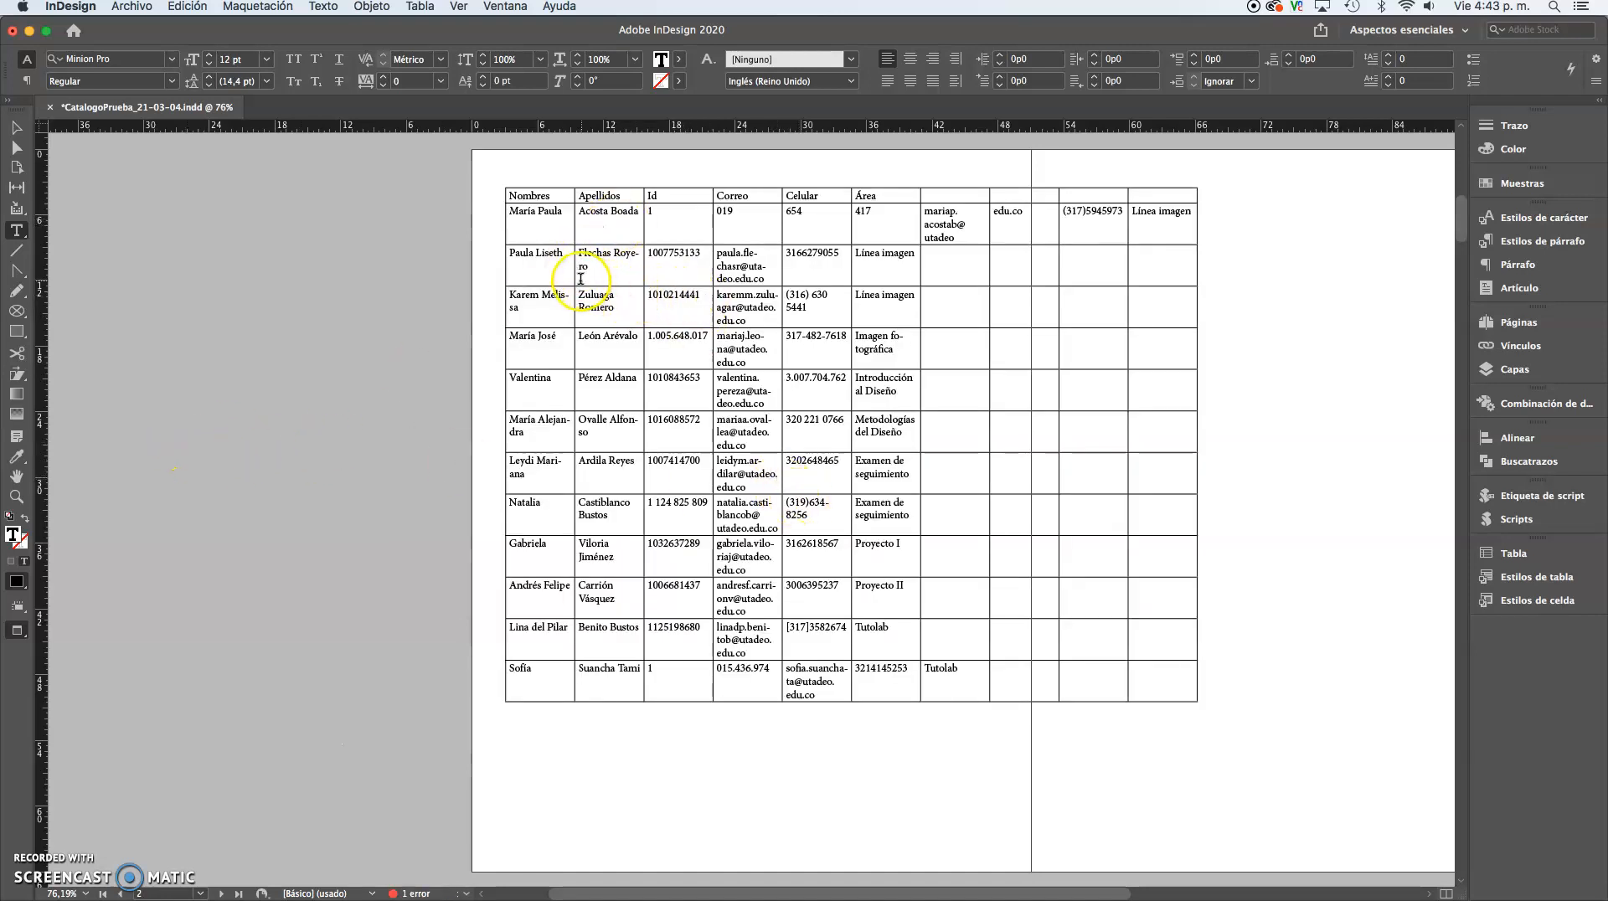
Step: Widen the Nombres, Apellidos, Correo, Celular and Área columns of the contact table so most entries fit on one line
{"action": "left_click_drag", "start_coordinate": [574, 269], "coordinate": [693, 265]}
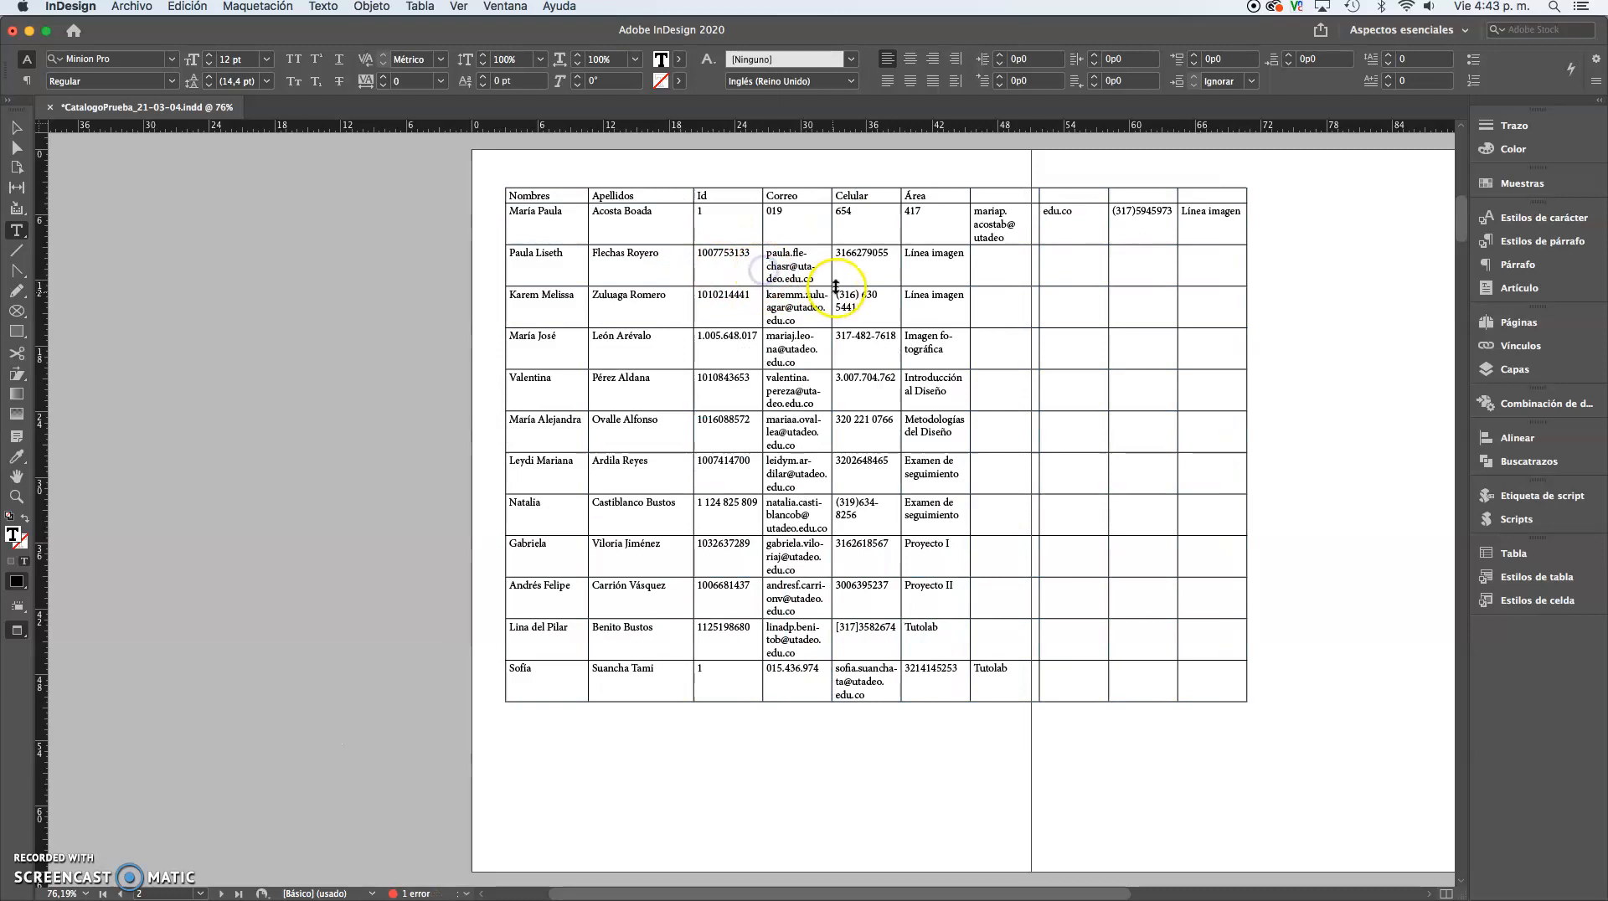
{"action": "left_click_drag", "start_coordinate": [833, 270], "coordinate": [908, 262]}
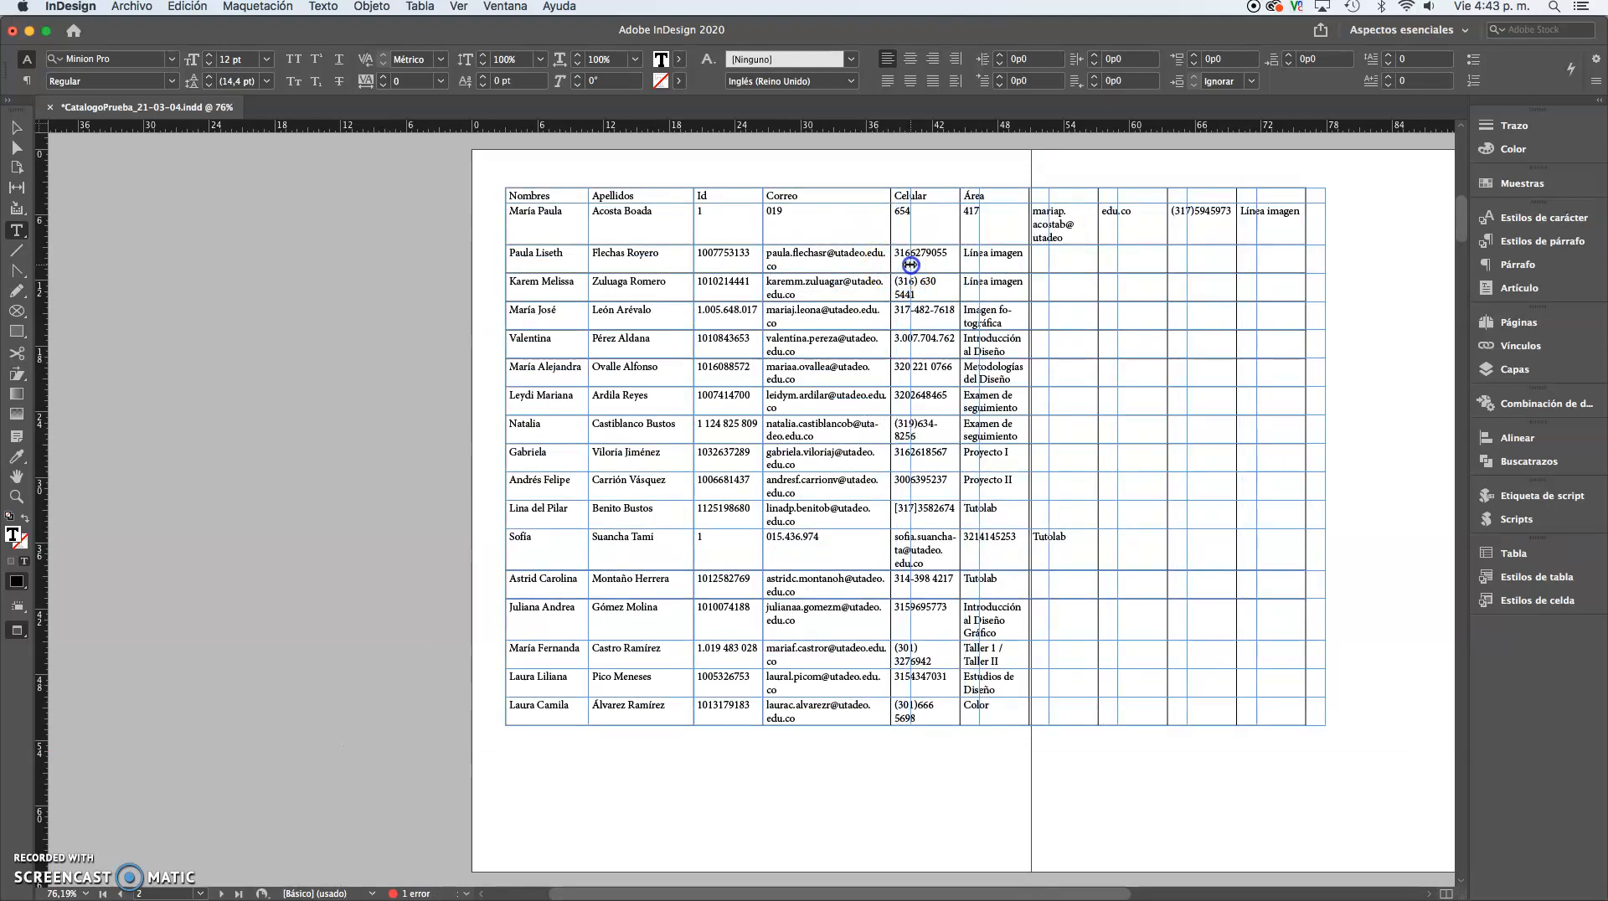
{"action": "left_click_drag", "start_coordinate": [979, 232], "coordinate": [990, 232]}
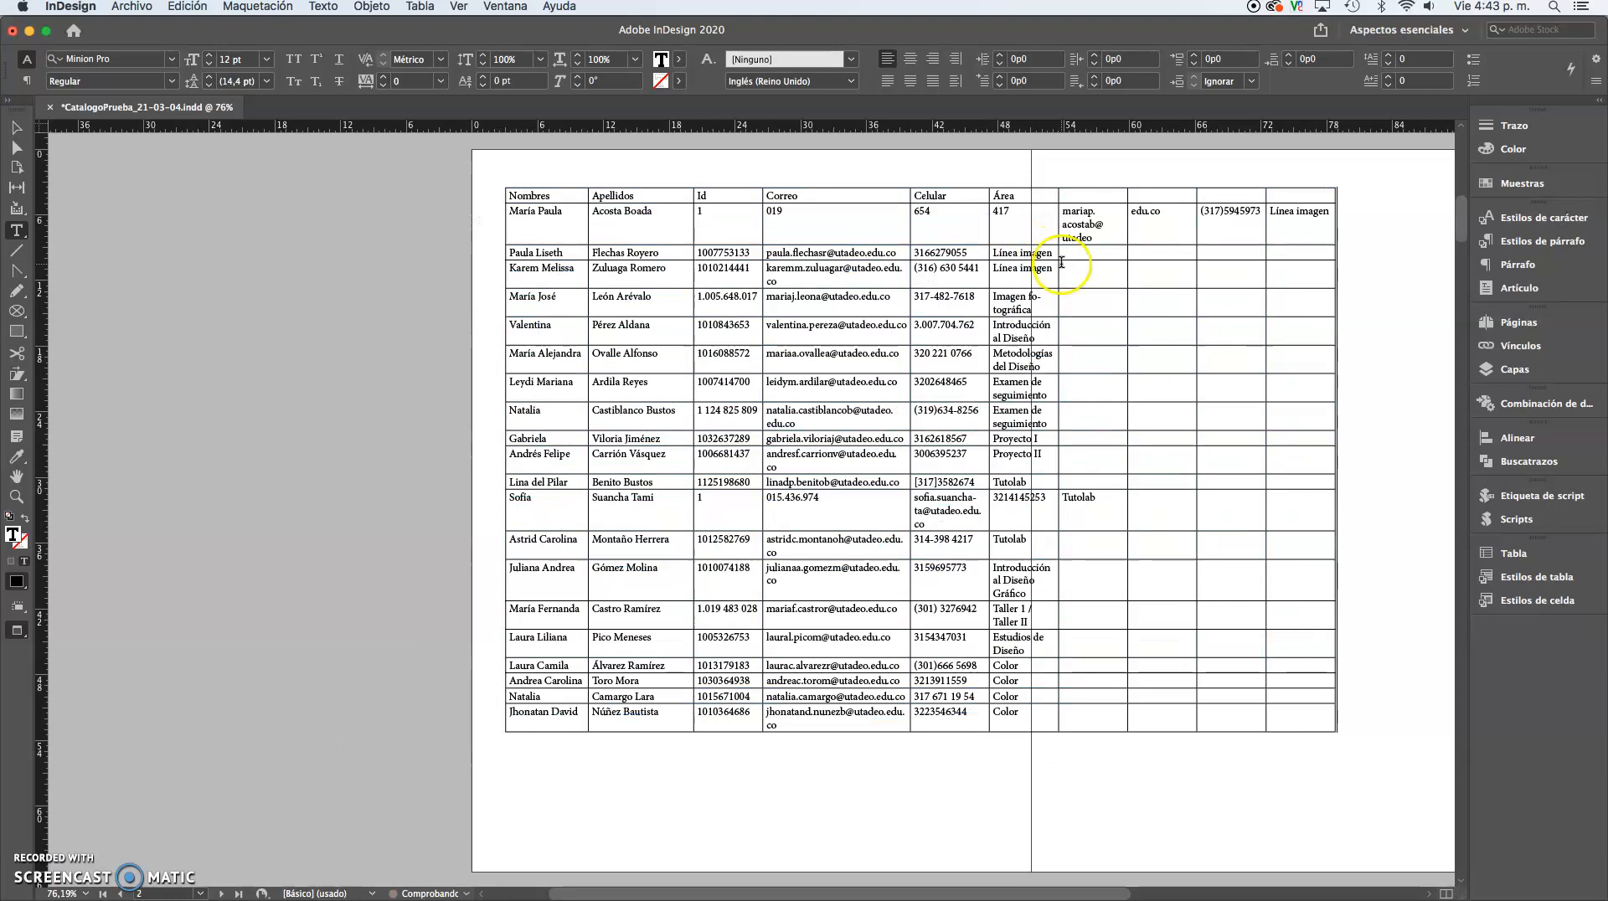
{"action": "left_click_drag", "start_coordinate": [910, 232], "coordinate": [927, 231]}
{"action": "left_click_drag", "start_coordinate": [1073, 221], "coordinate": [1137, 223]}
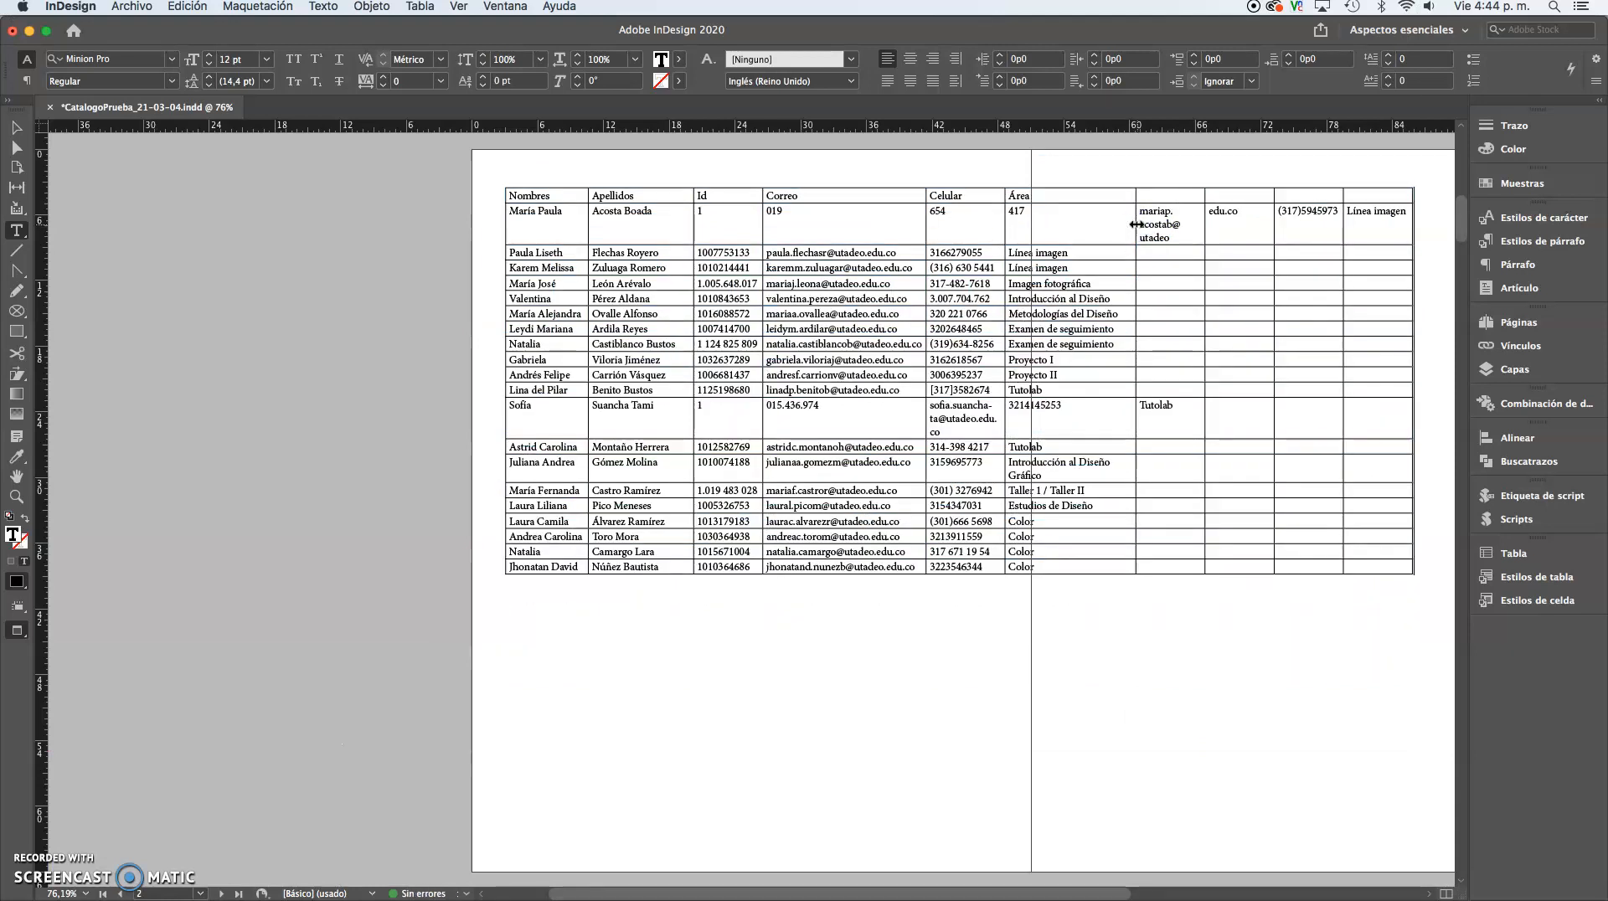
{"action": "left_click", "coordinate": [1213, 227]}
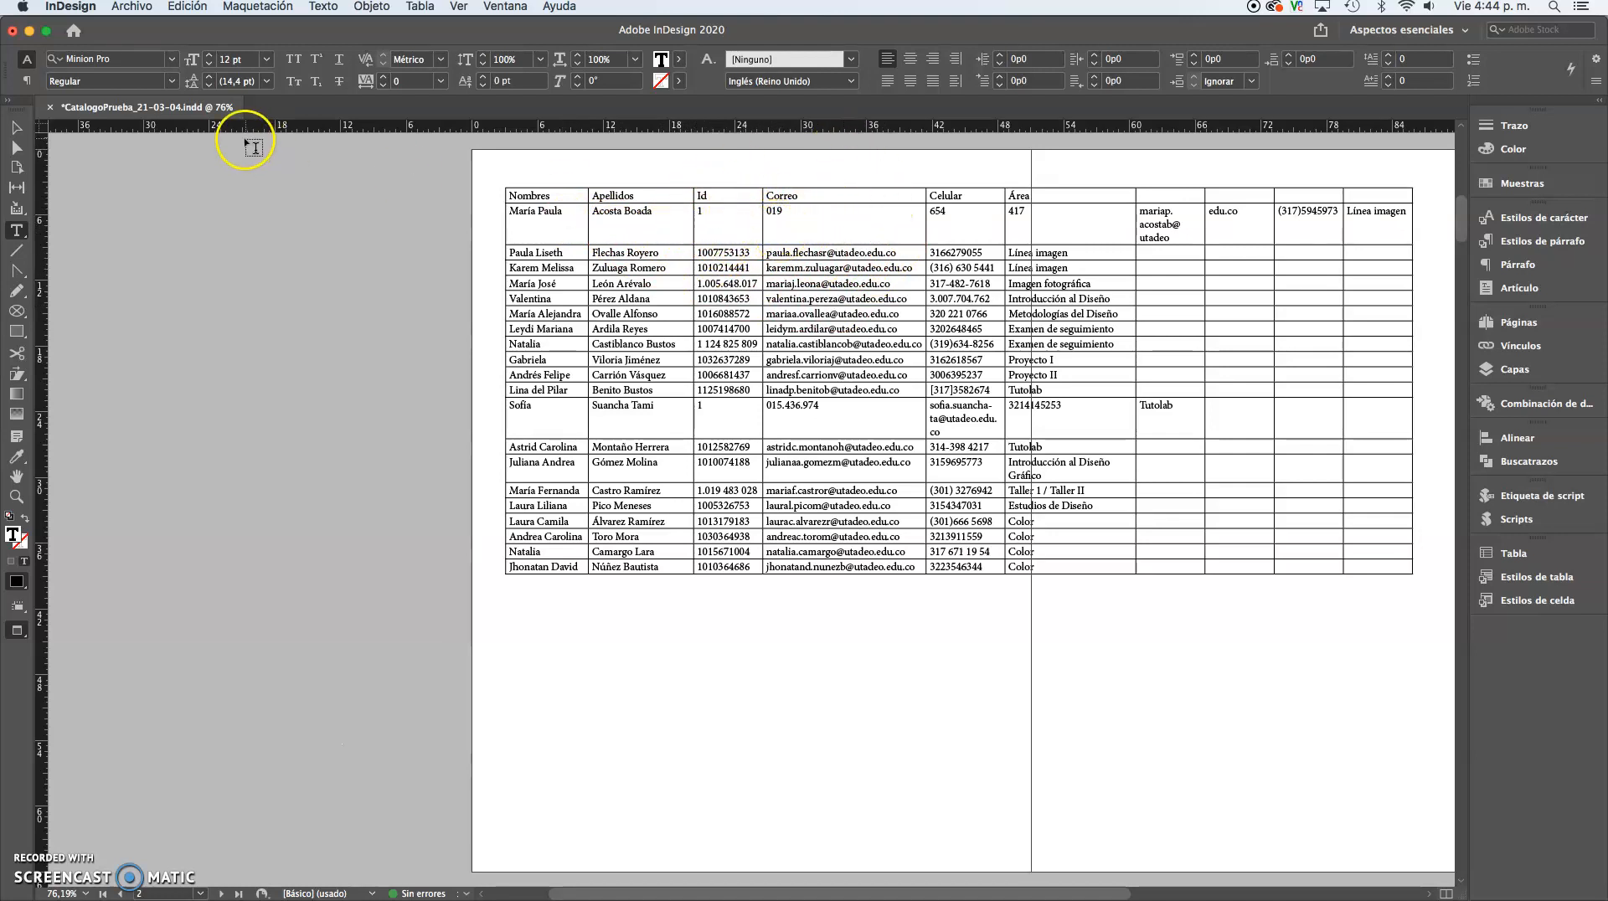
Step: Undo the column width changes and the text-to-table conversion, back to the comma-separated contact text
{"action": "left_click", "coordinate": [15, 127]}
{"action": "key", "text": "super+z"}
{"action": "key", "text": "super+z"}
{"action": "key", "text": "super+z"}
{"action": "key", "text": "super+z"}
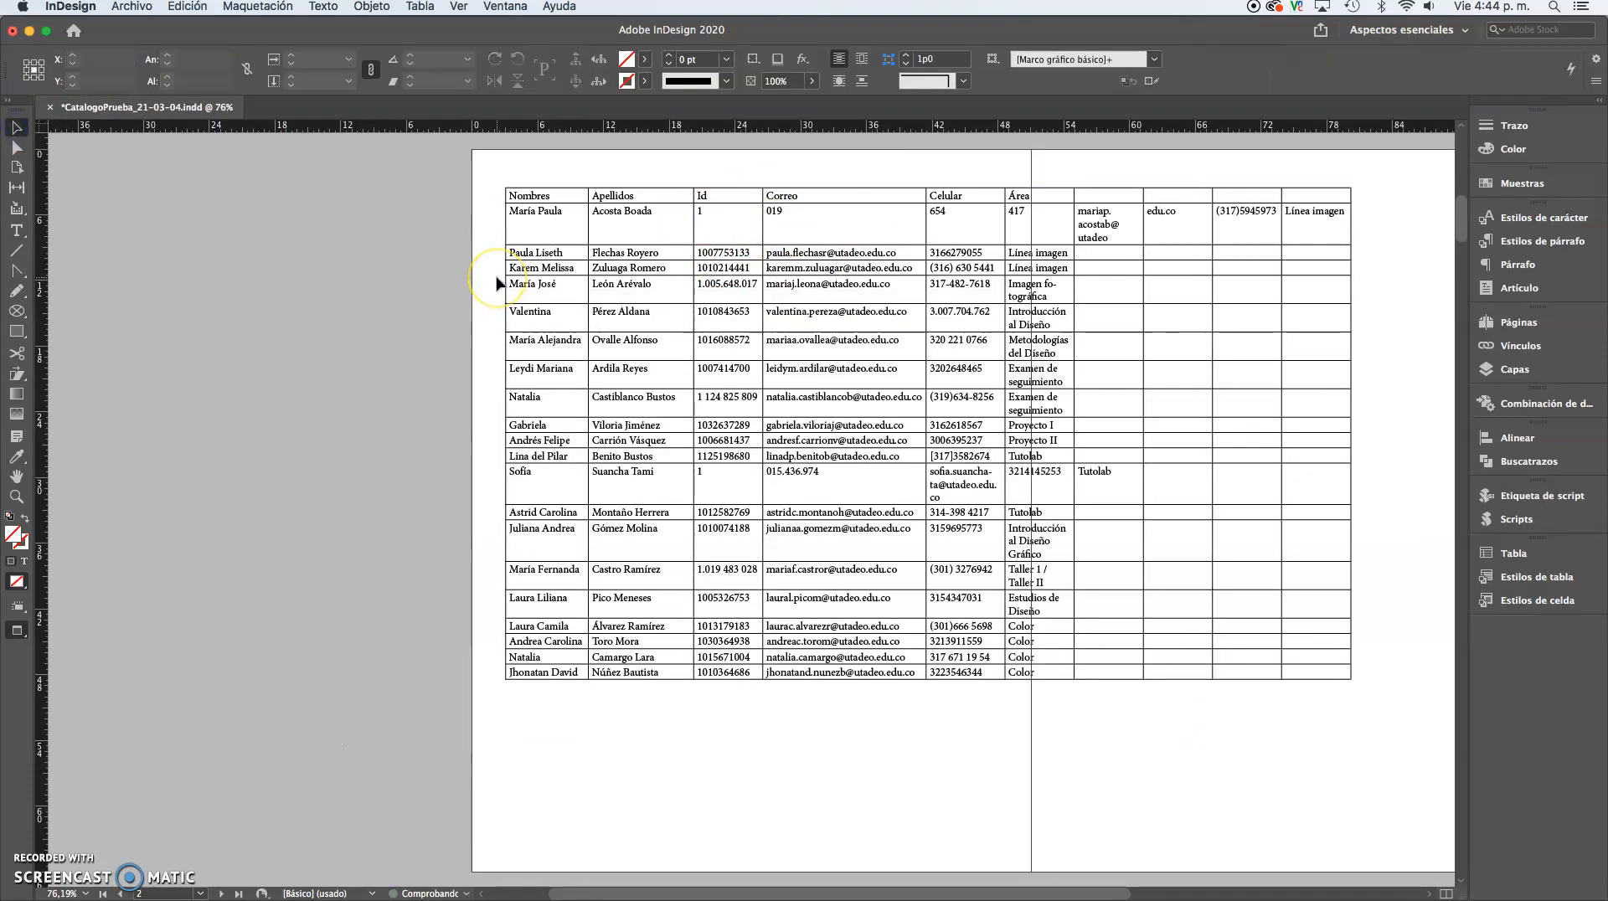
{"action": "key", "text": "super+z"}
{"action": "key", "text": "super+z"}
{"action": "key", "text": "super+z"}
{"action": "key", "text": "super+z"}
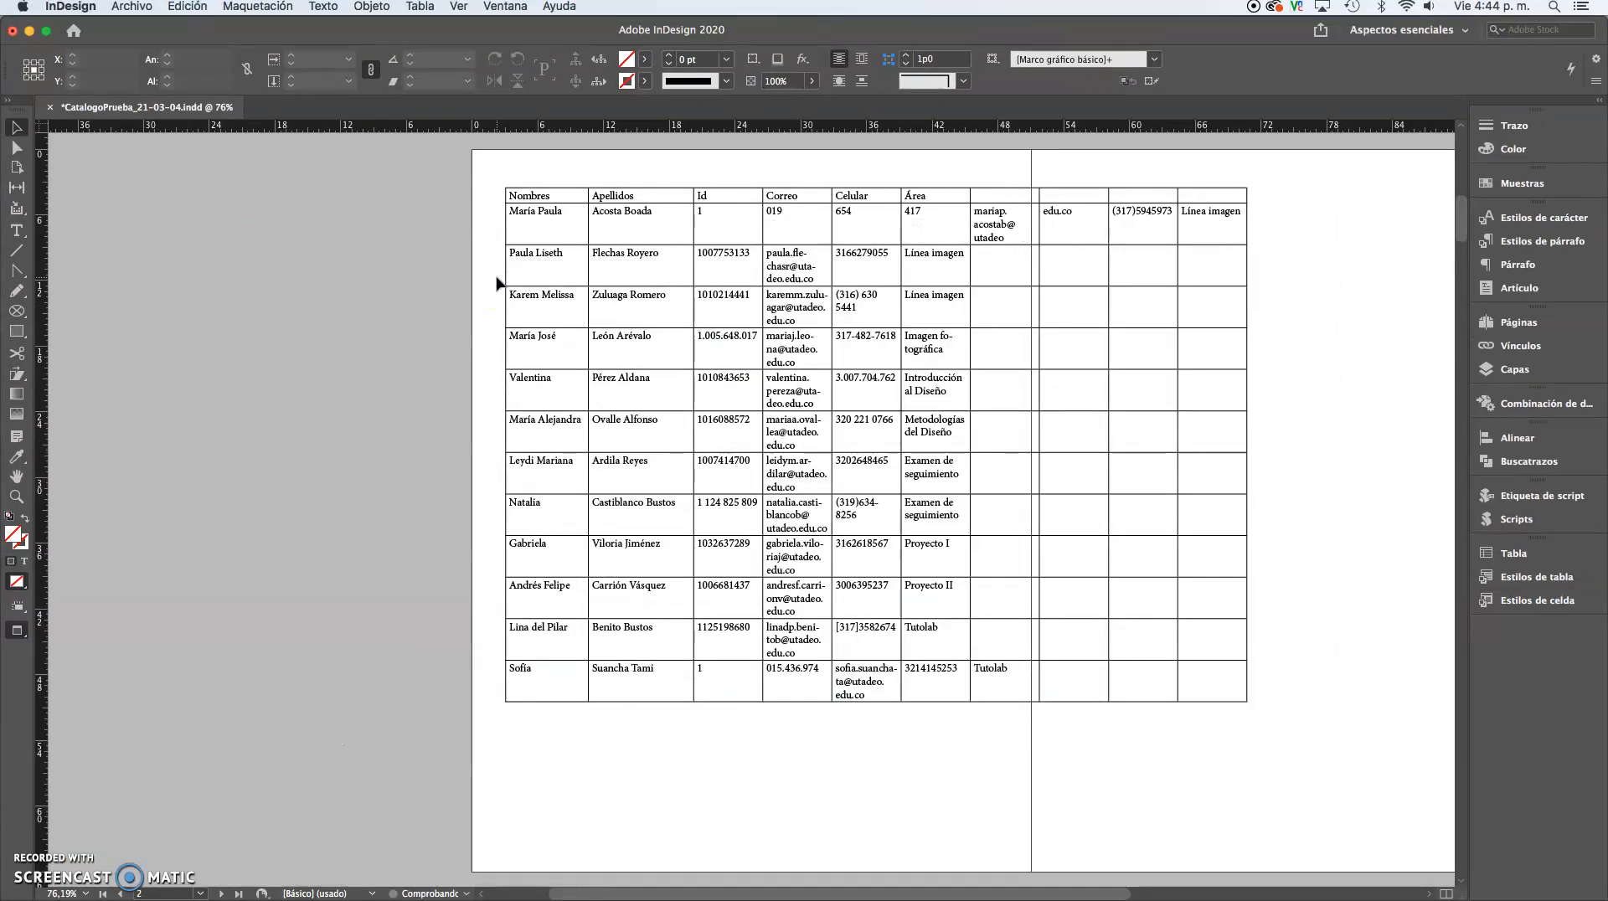
{"action": "key", "text": "super+z"}
{"action": "key", "text": "super+z"}
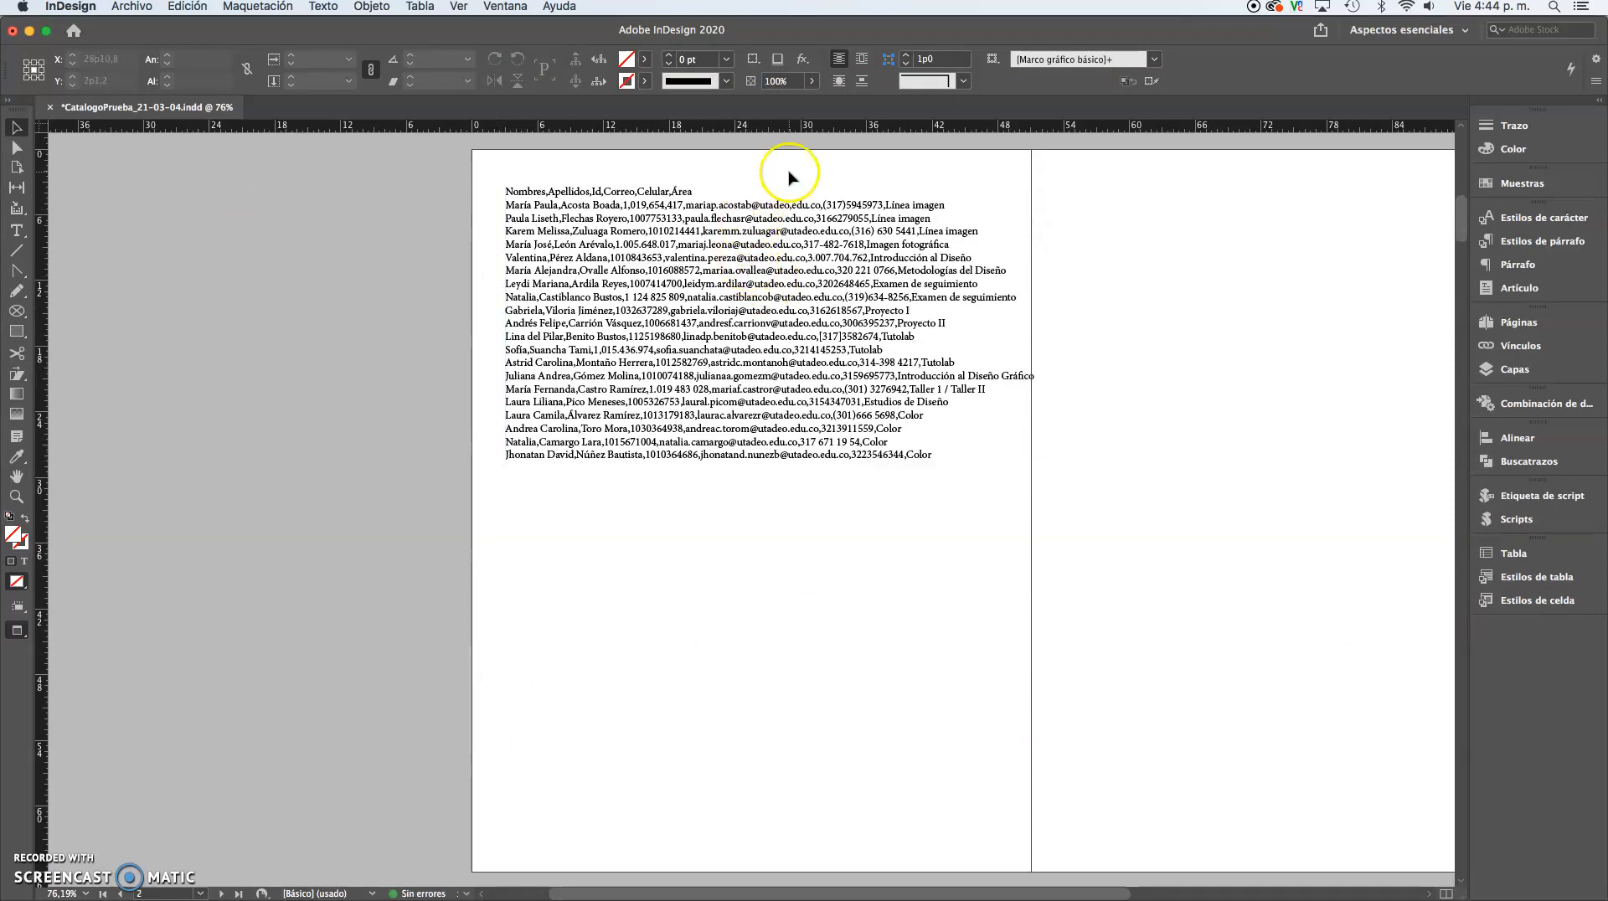
Step: Check the commas between the fields, and undo the table-to-text conversion to bring back the original contact table
{"action": "key", "text": "super+space"}
{"action": "left_click_drag", "start_coordinate": [731, 162], "coordinate": [1037, 297]}
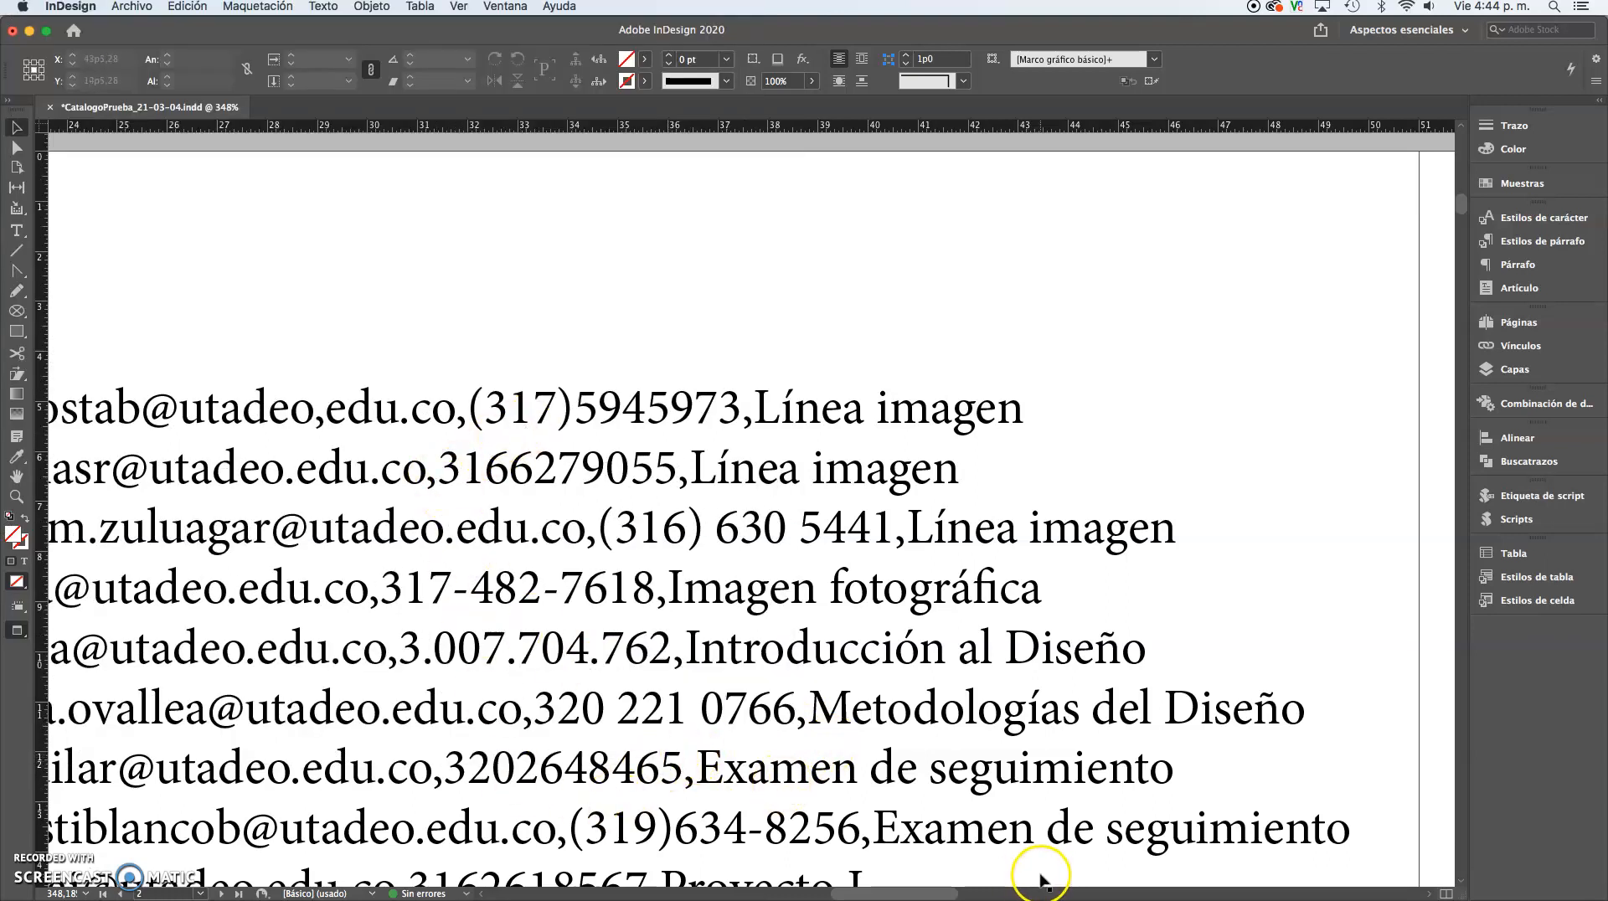
{"action": "left_click_drag", "start_coordinate": [900, 894], "coordinate": [801, 895]}
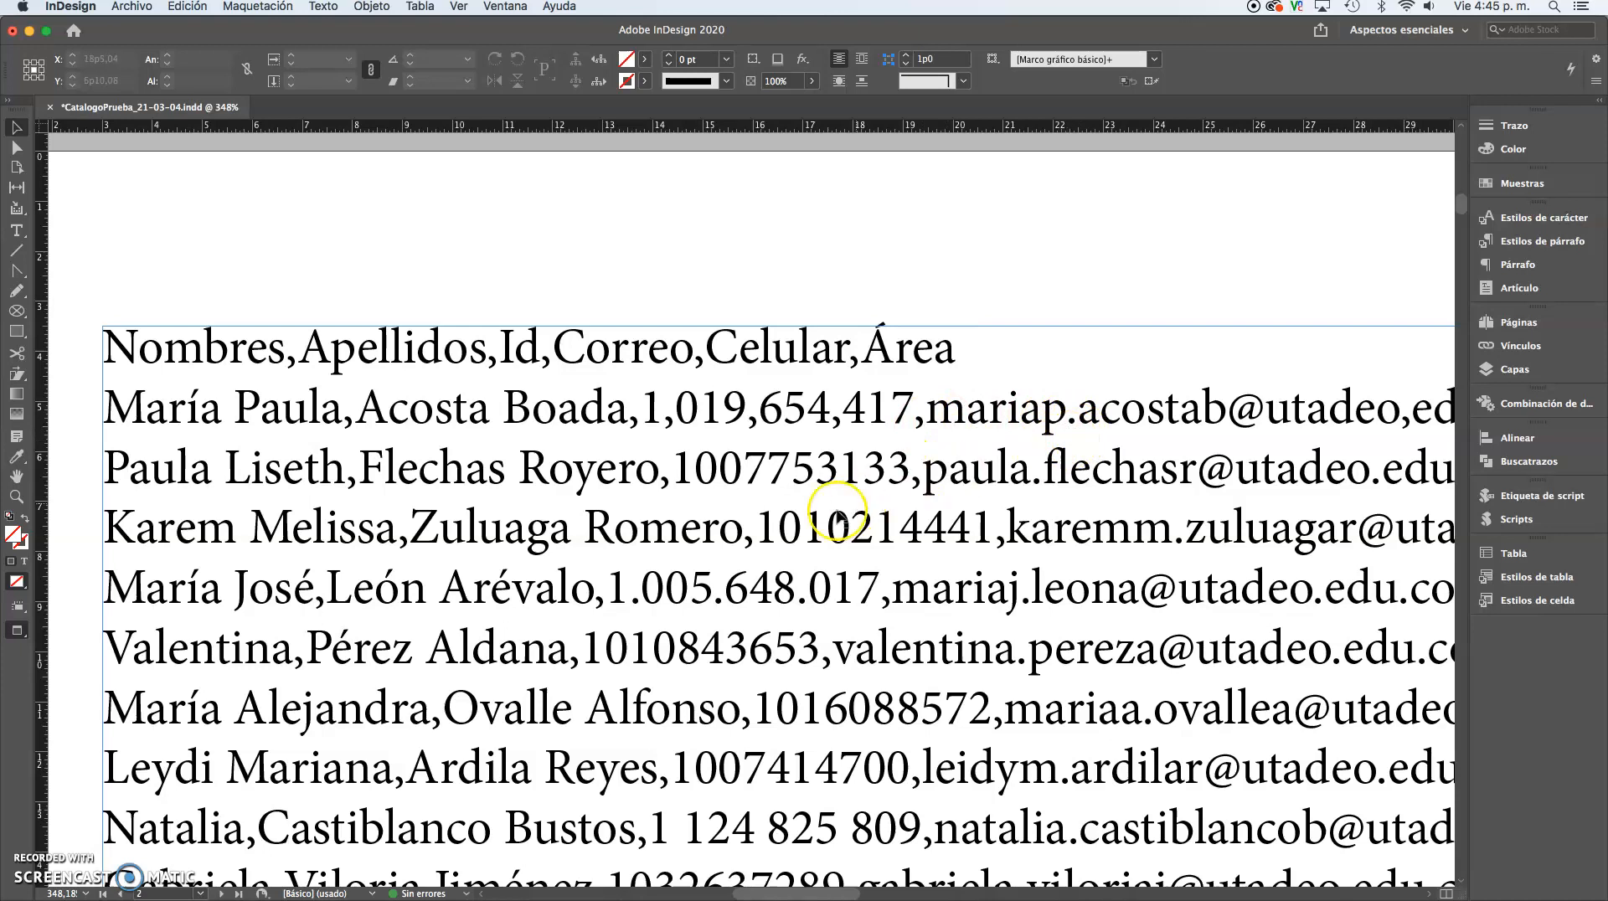
{"action": "left_click", "coordinate": [991, 534]}
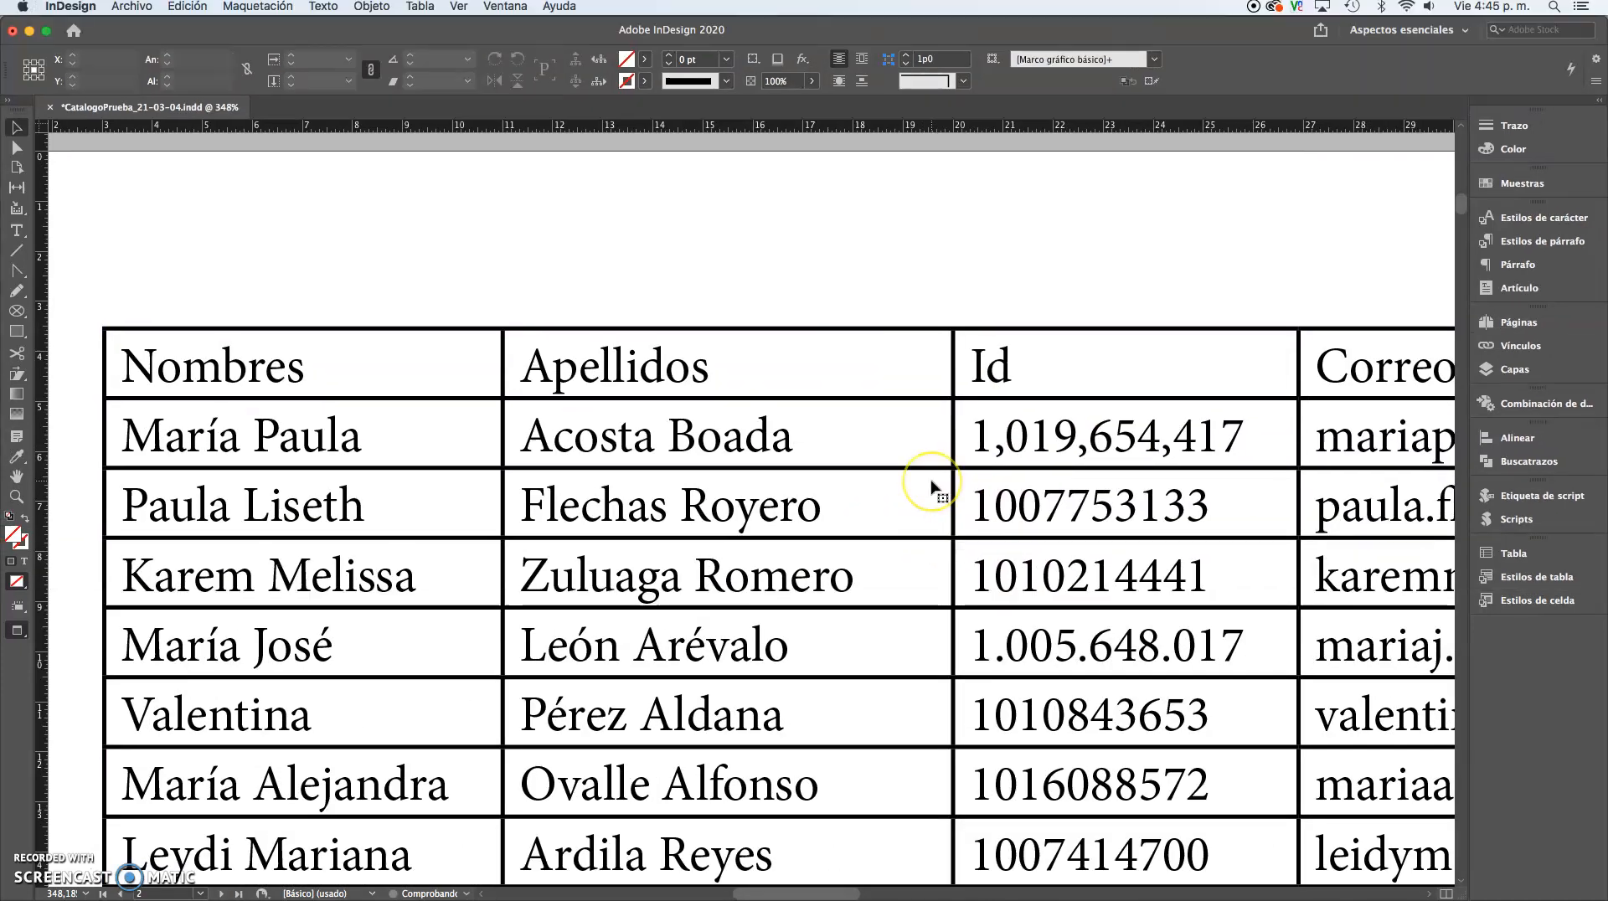
{"action": "left_click", "coordinate": [931, 487]}
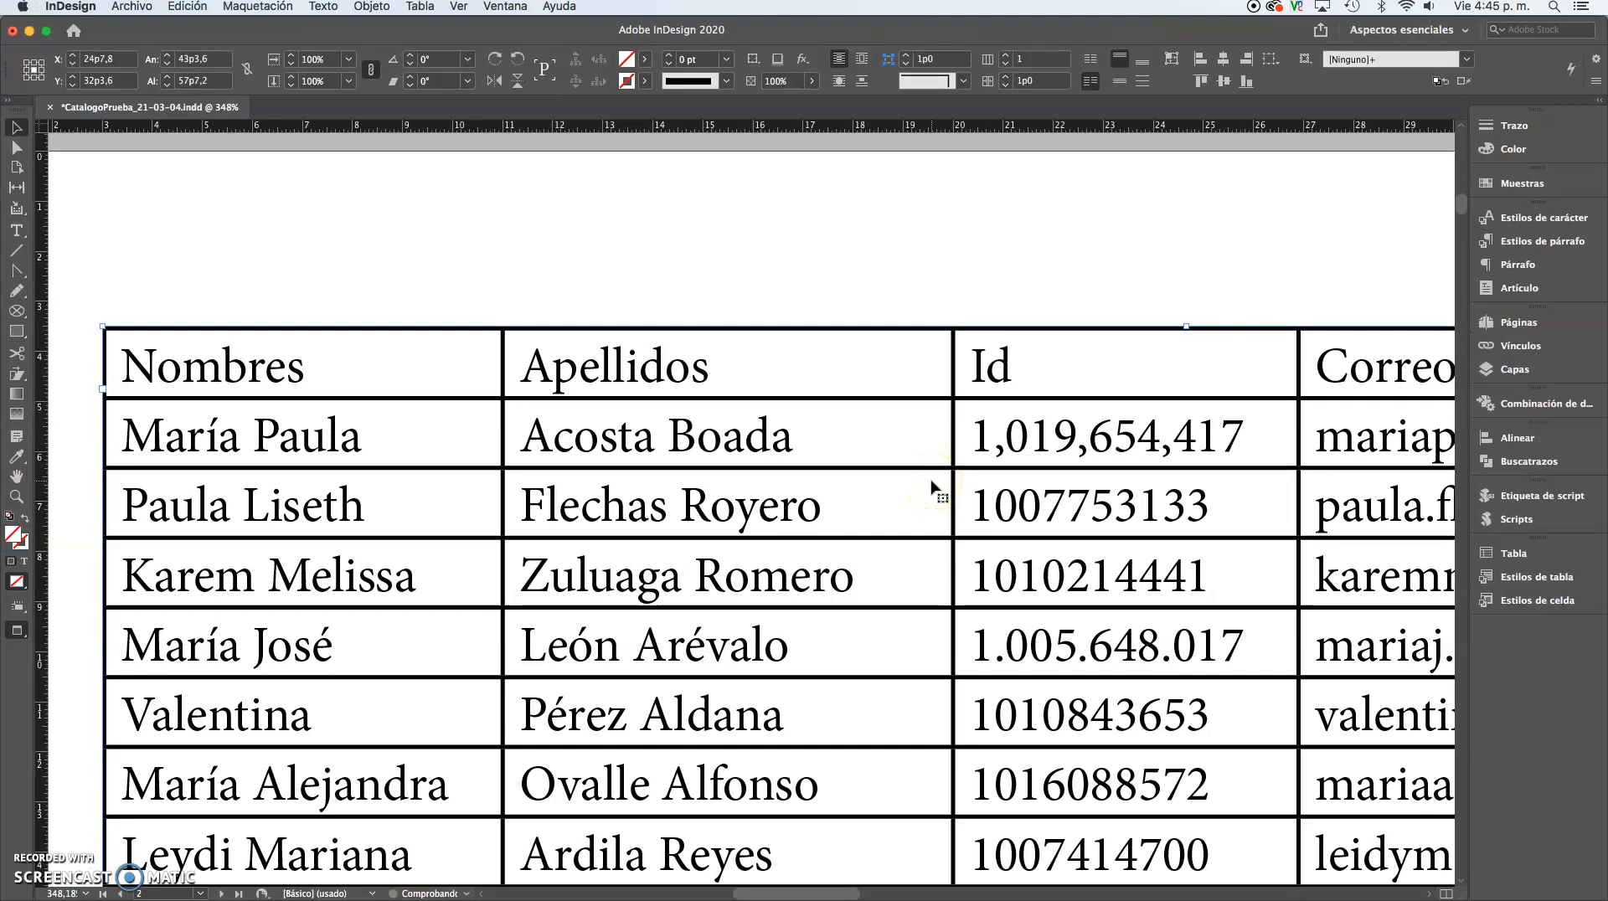
{"action": "left_click", "coordinate": [884, 442]}
{"action": "key", "text": "super+0"}
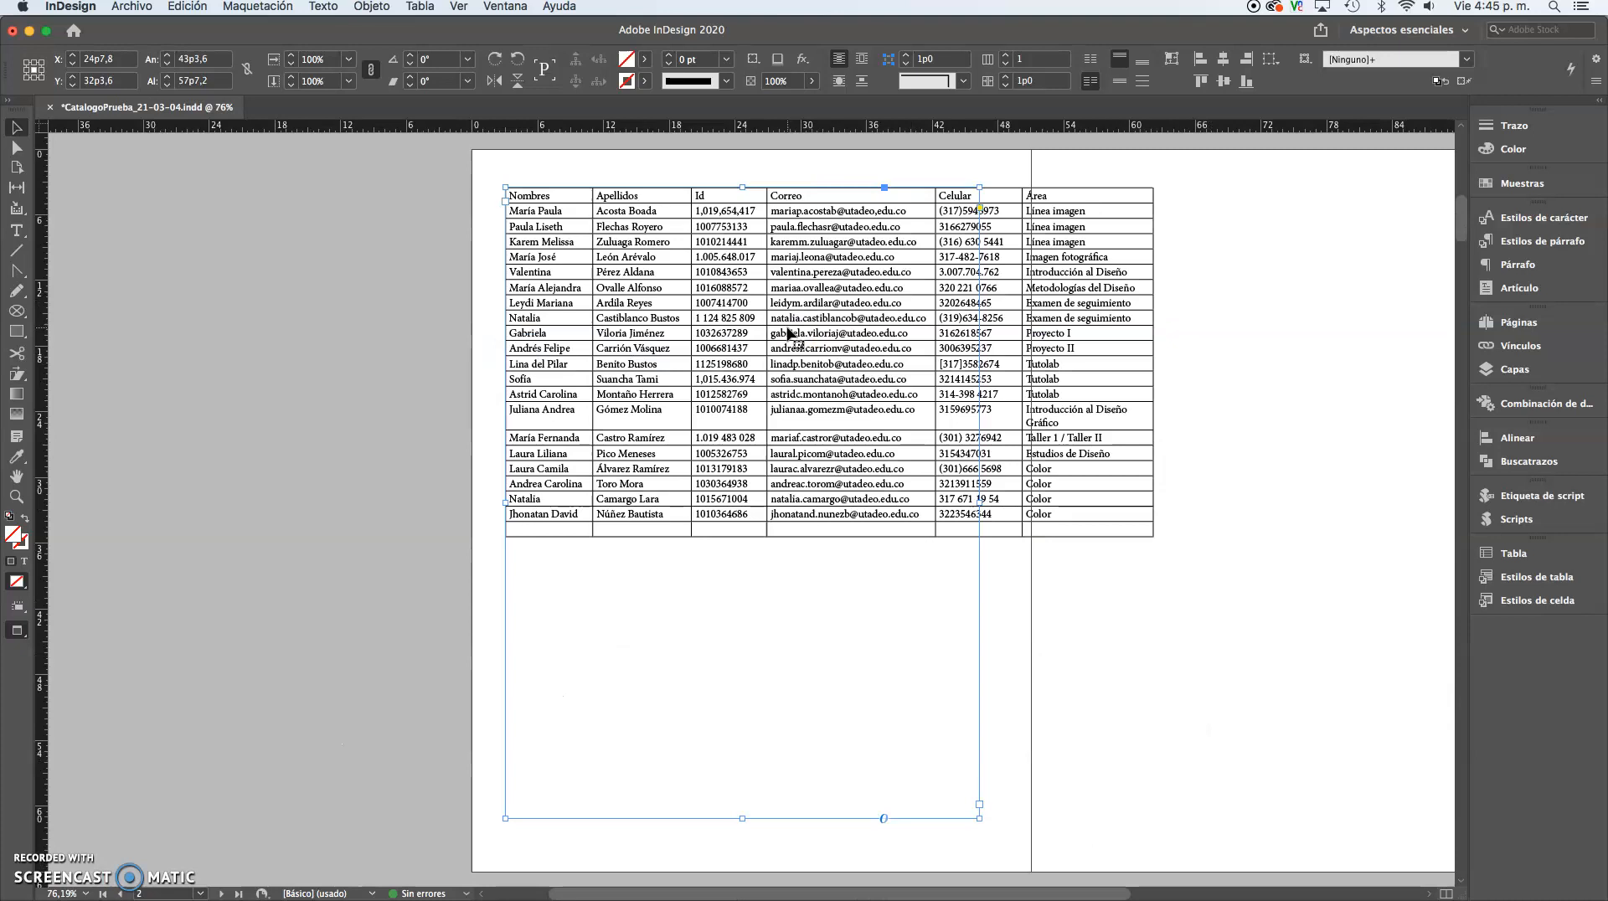
Step: Select the whole contact table and convert it to text with Tabulación as column separator and Párrafo as row separator
{"action": "double_click", "coordinate": [529, 214]}
{"action": "triple_click", "coordinate": [529, 211]}
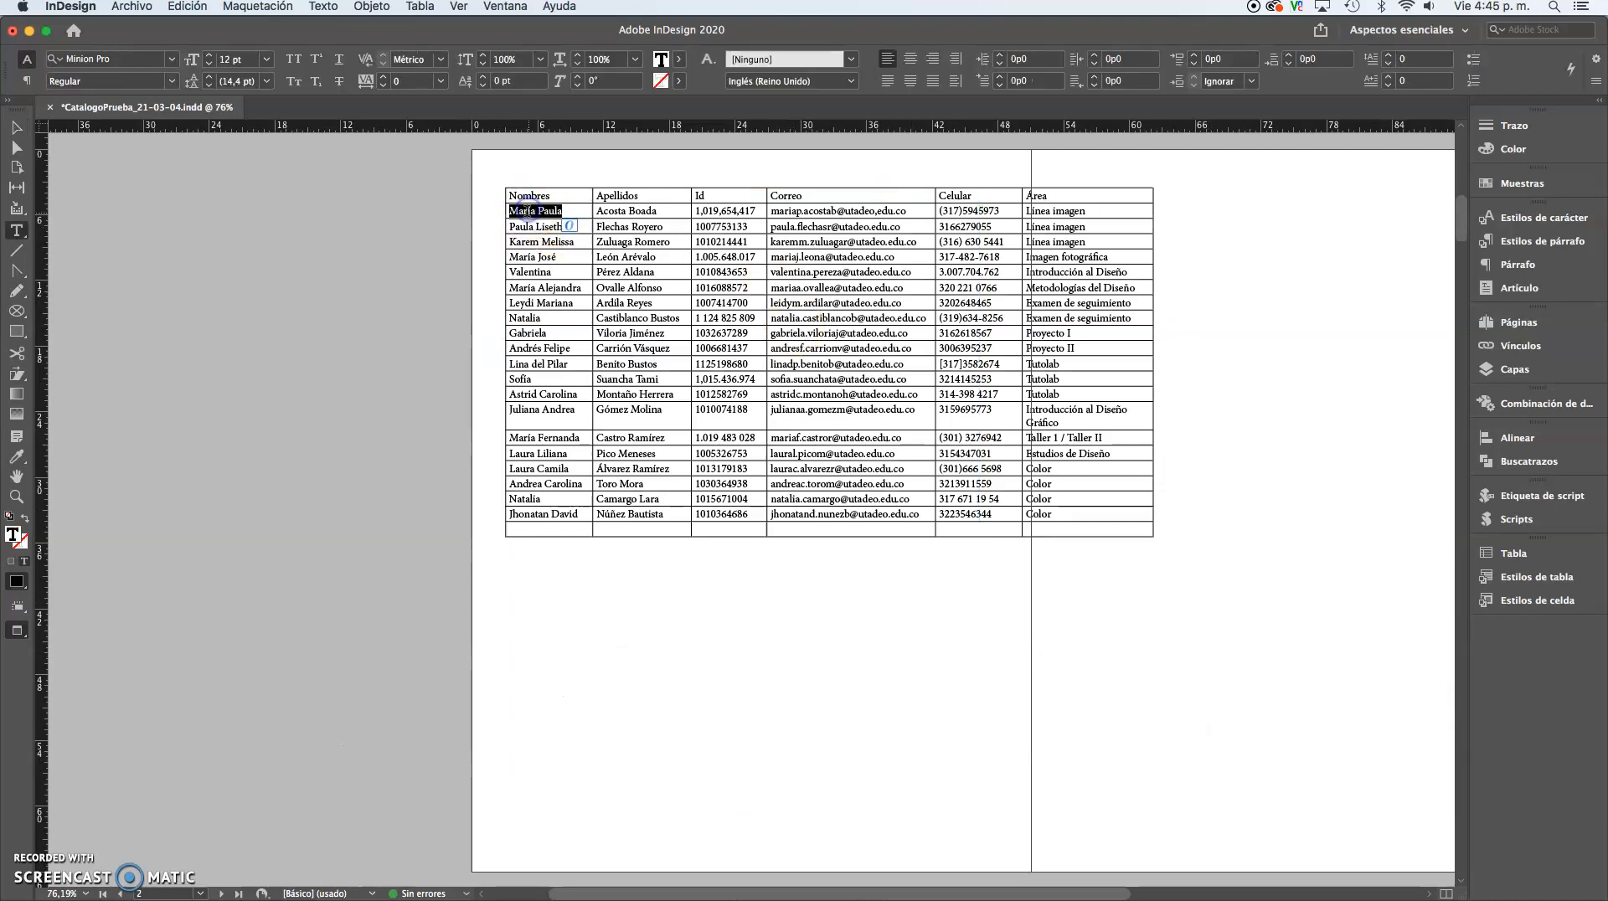
{"action": "left_click", "coordinate": [501, 193]}
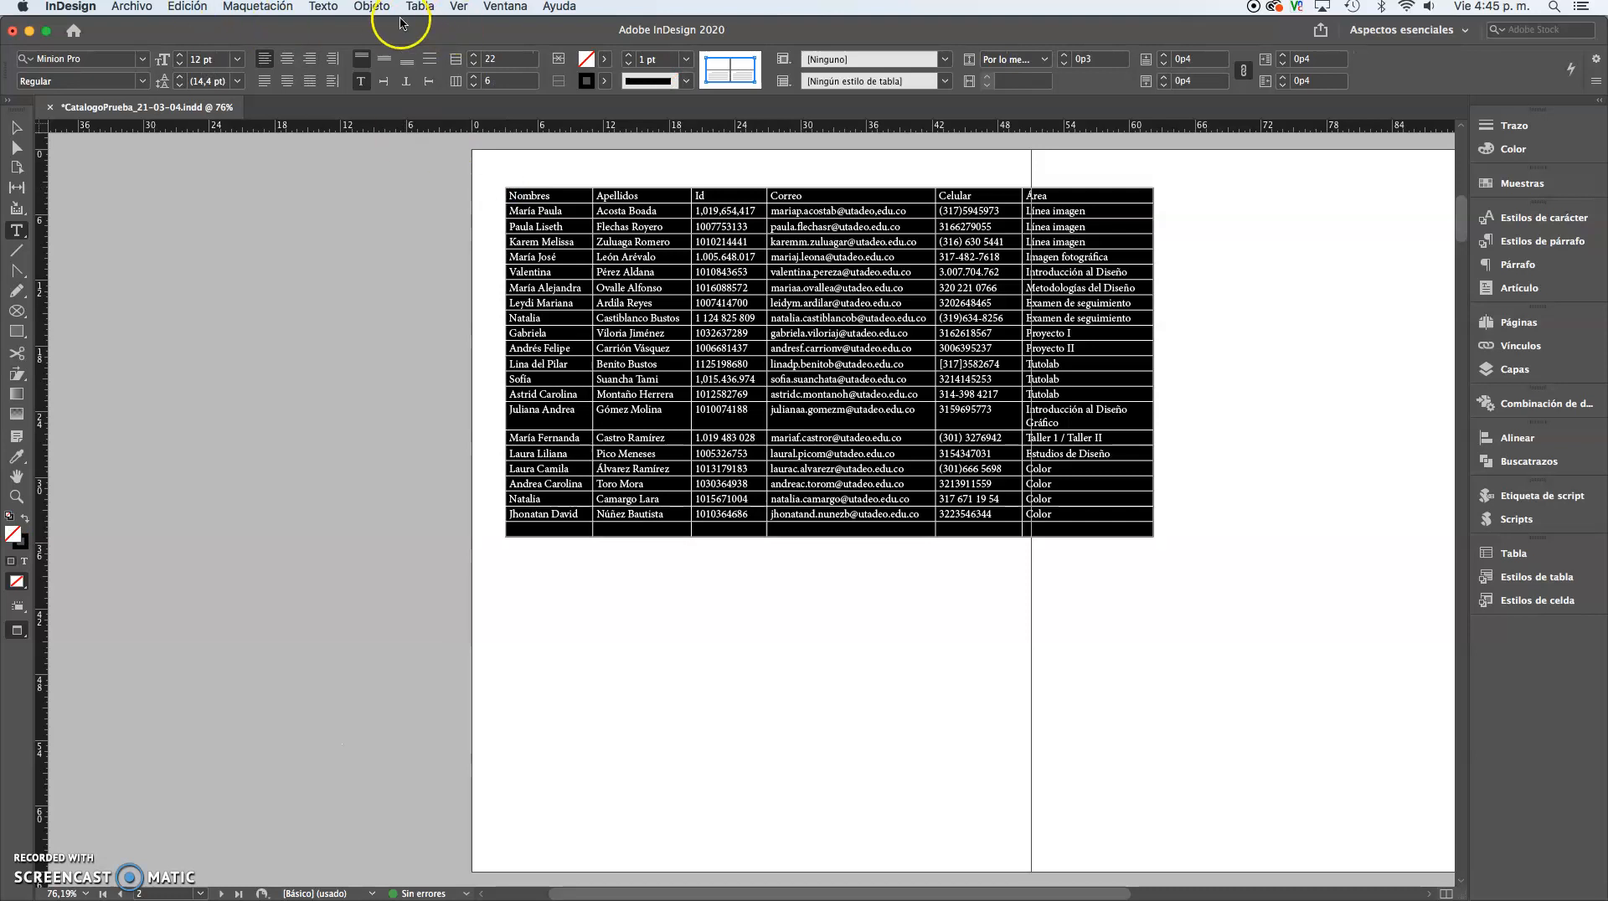
{"action": "left_click", "coordinate": [418, 7]}
{"action": "left_click", "coordinate": [502, 58]}
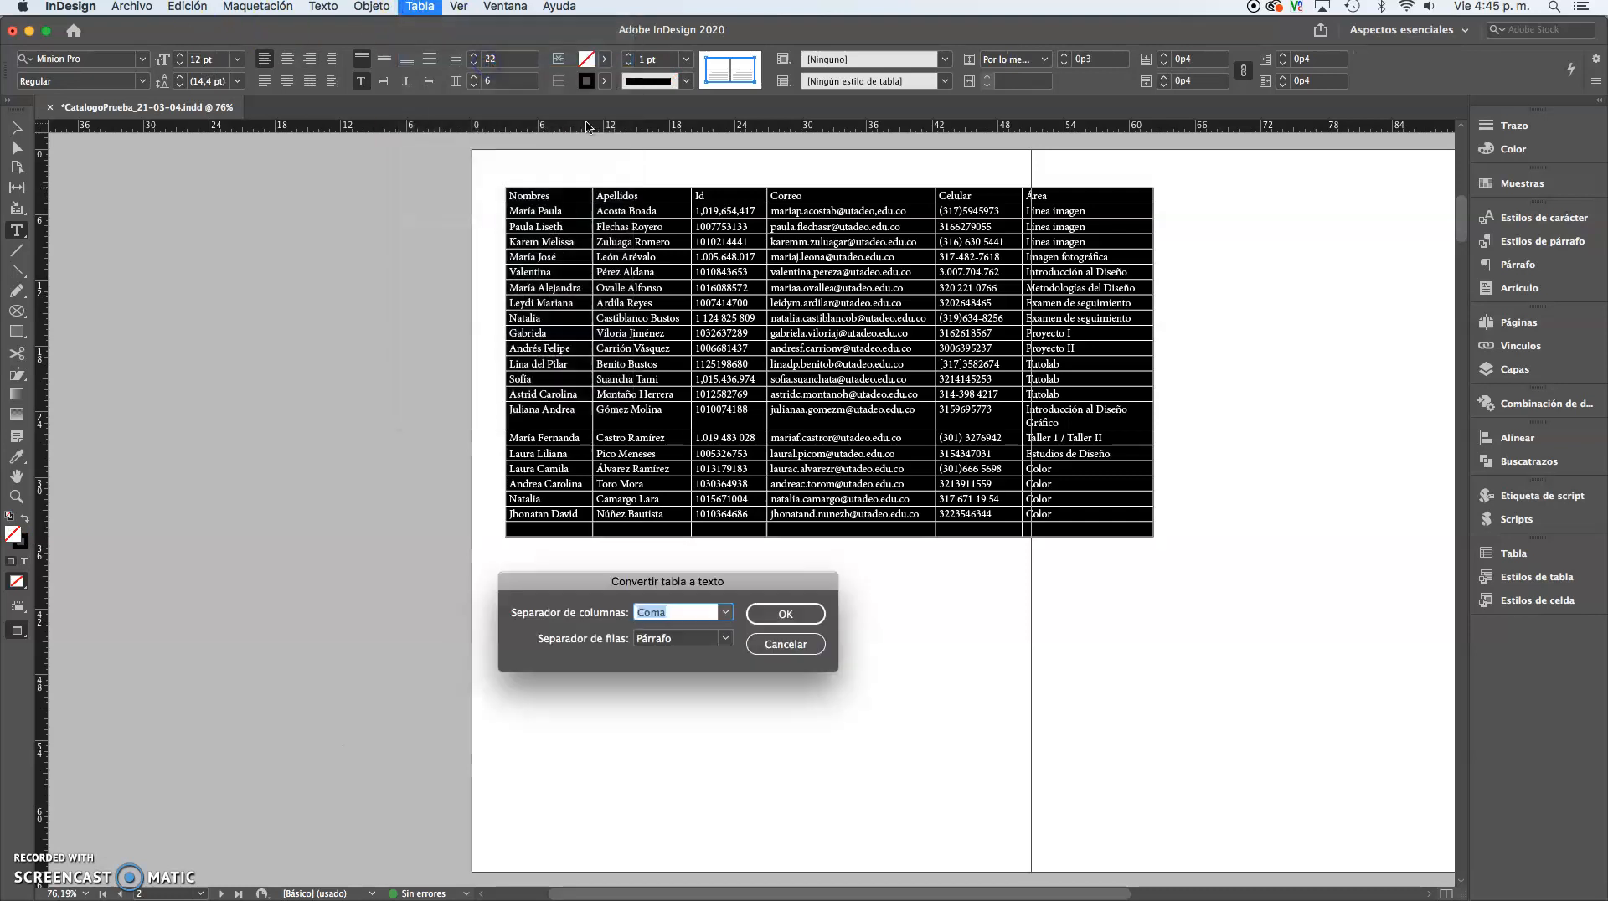
{"action": "left_click", "coordinate": [725, 612]}
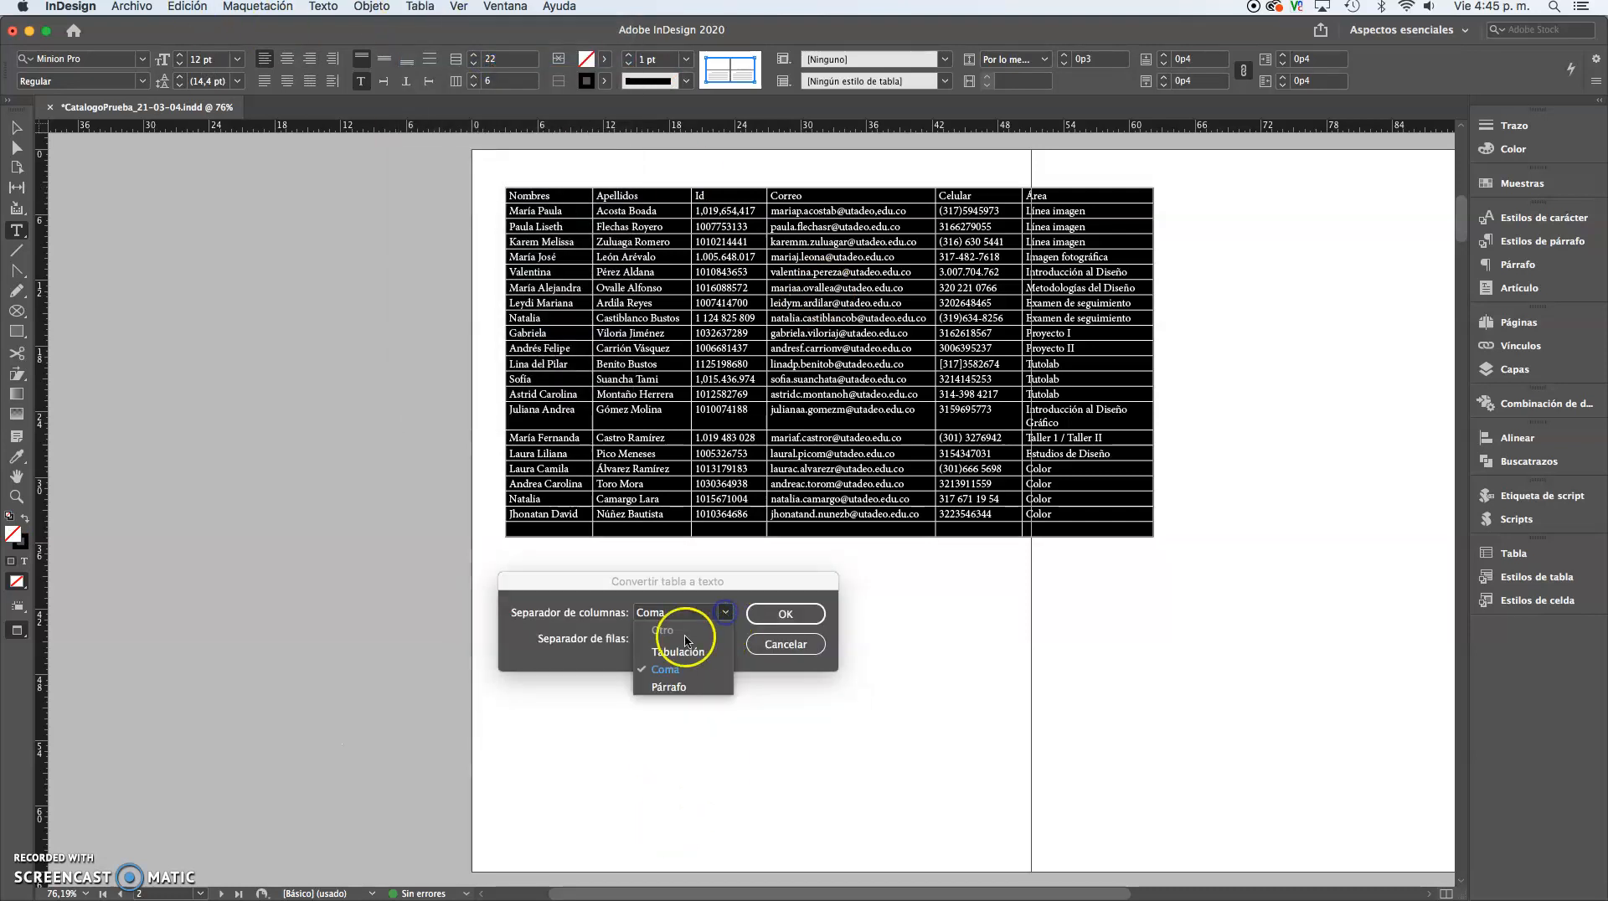
{"action": "left_click", "coordinate": [685, 651]}
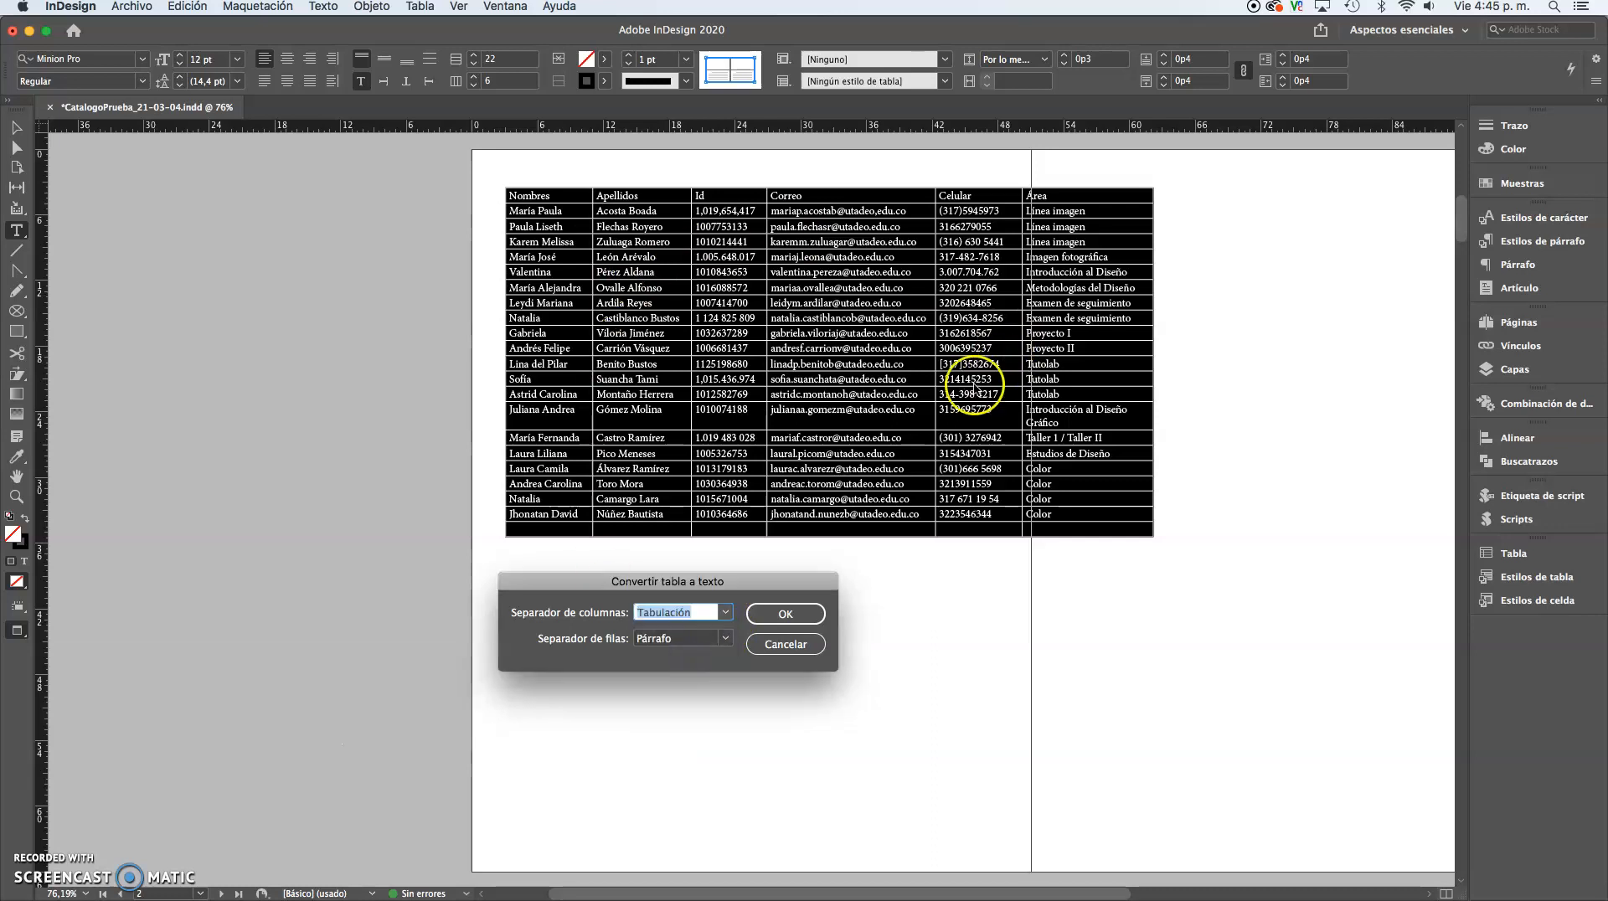
{"action": "left_click", "coordinate": [784, 616]}
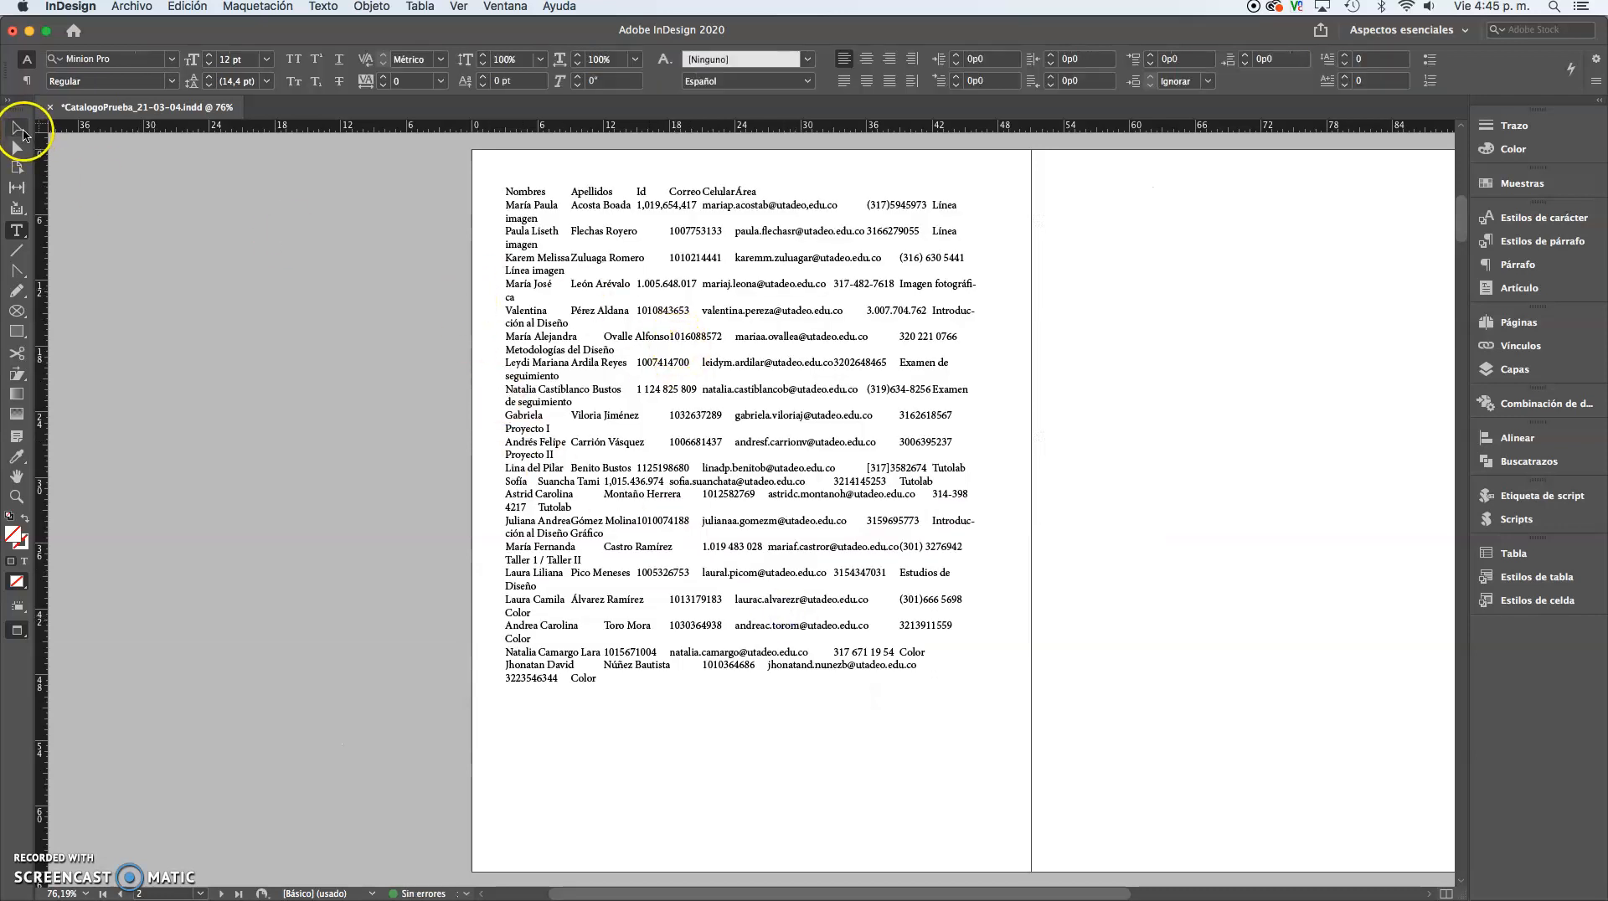
Step: Leave preview mode to check the tab marks between fields, and widen the contact text frame to about 57p6,9
{"action": "left_click", "coordinate": [17, 127]}
{"action": "left_click", "coordinate": [833, 416]}
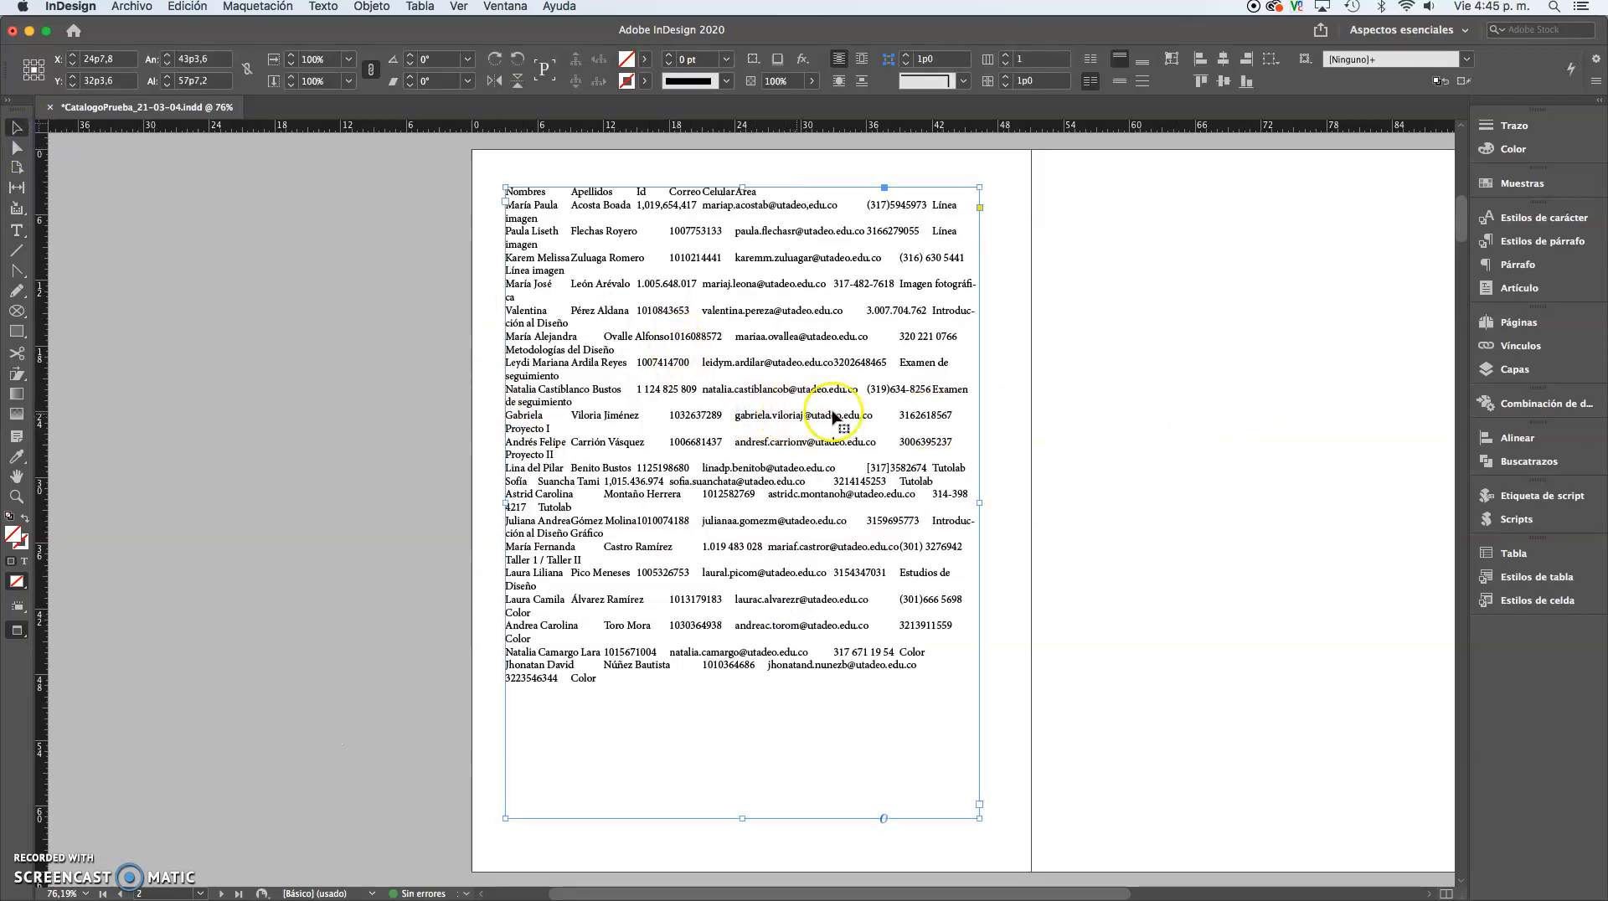
{"action": "left_click", "coordinate": [356, 268]}
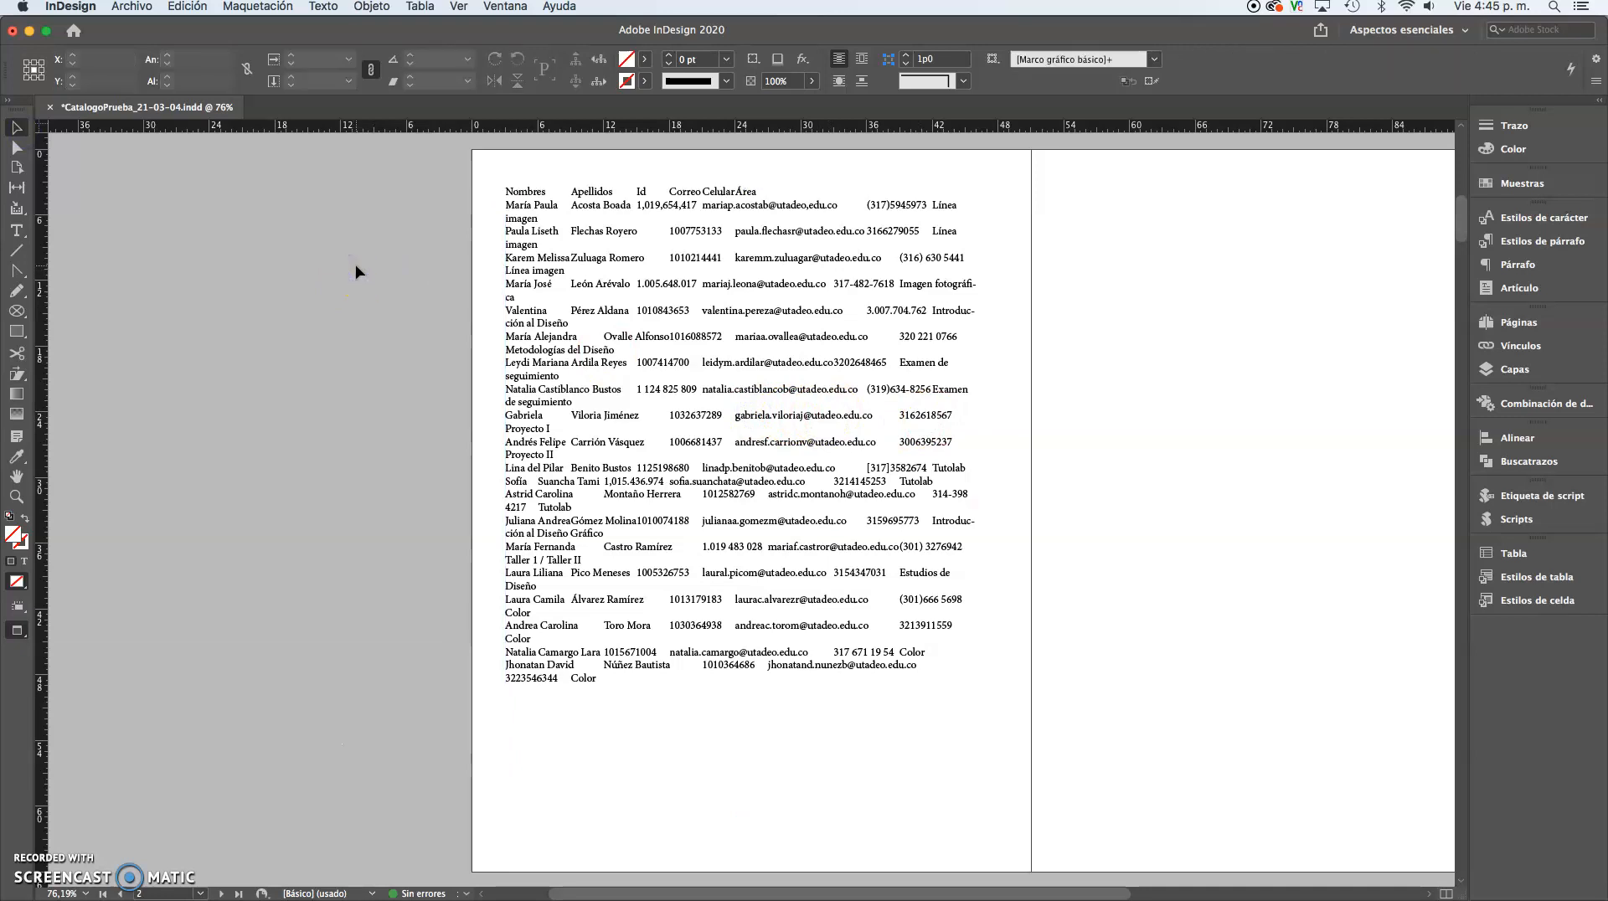
{"action": "key", "text": "w"}
{"action": "left_click", "coordinate": [595, 226]}
{"action": "key", "text": "super+space"}
{"action": "left_click_drag", "start_coordinate": [483, 165], "coordinate": [625, 226]}
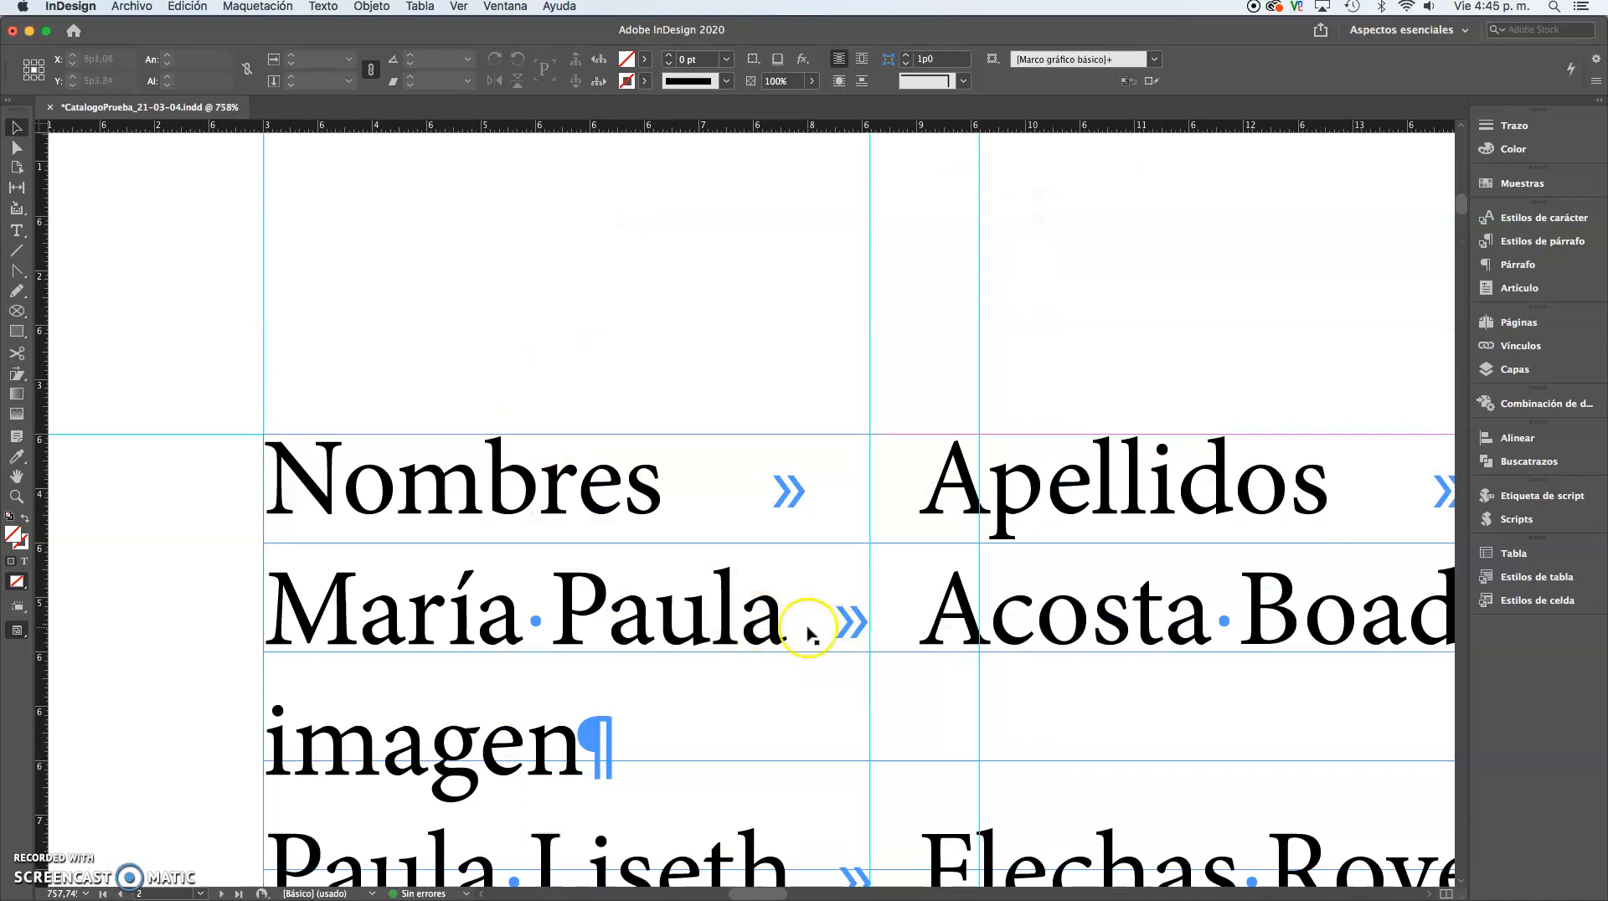
{"action": "key", "text": "super+0"}
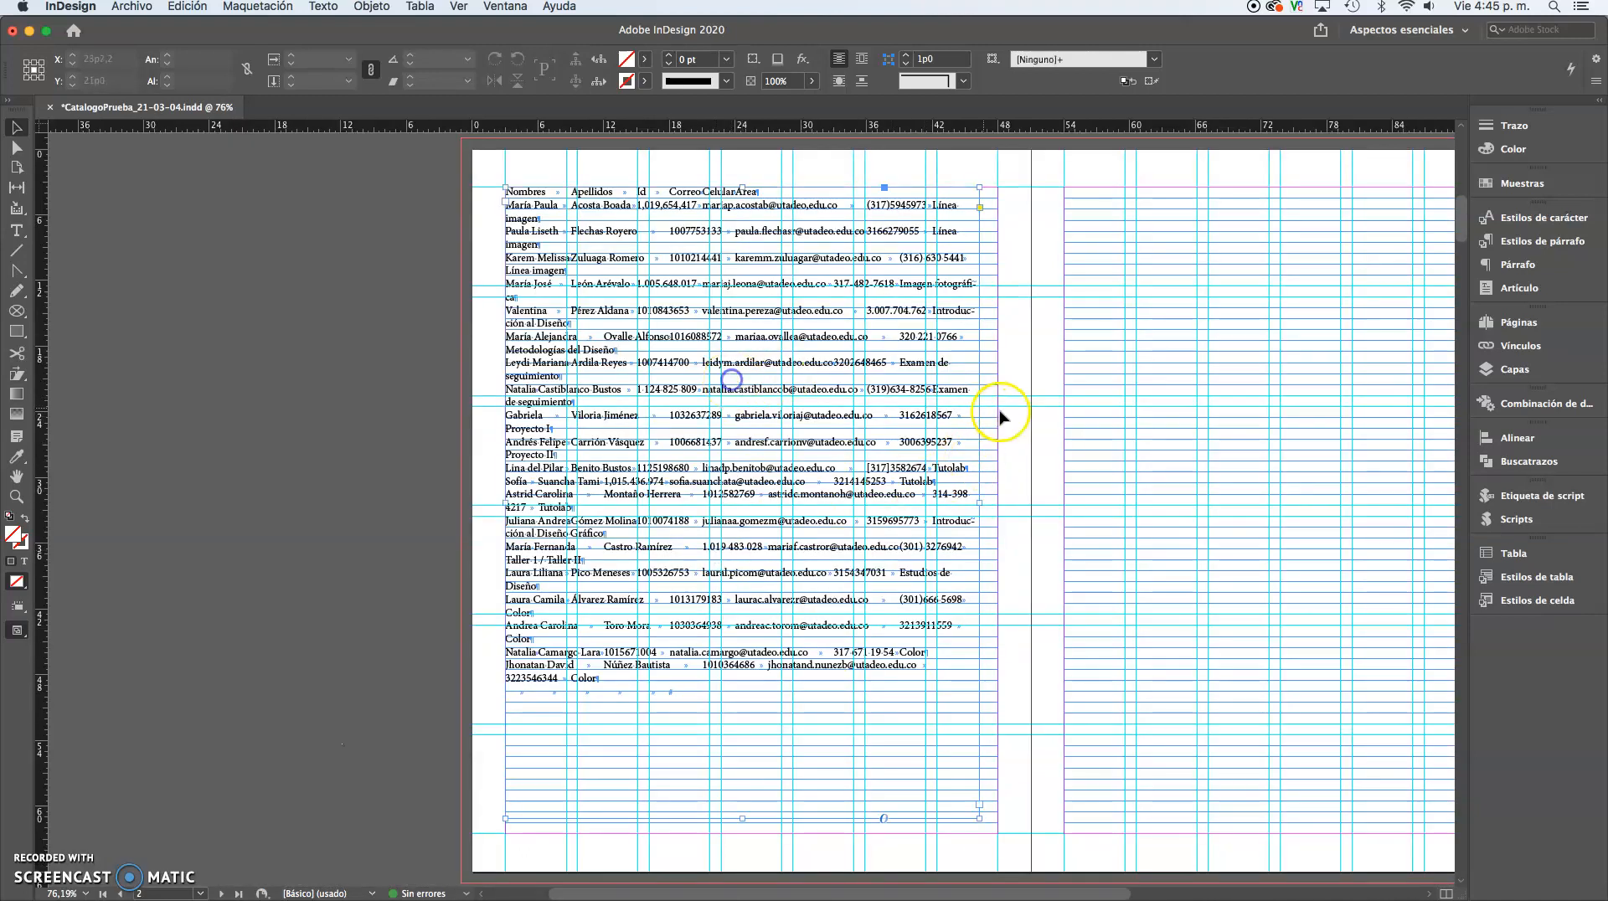
{"action": "left_click_drag", "start_coordinate": [980, 503], "coordinate": [1136, 503]}
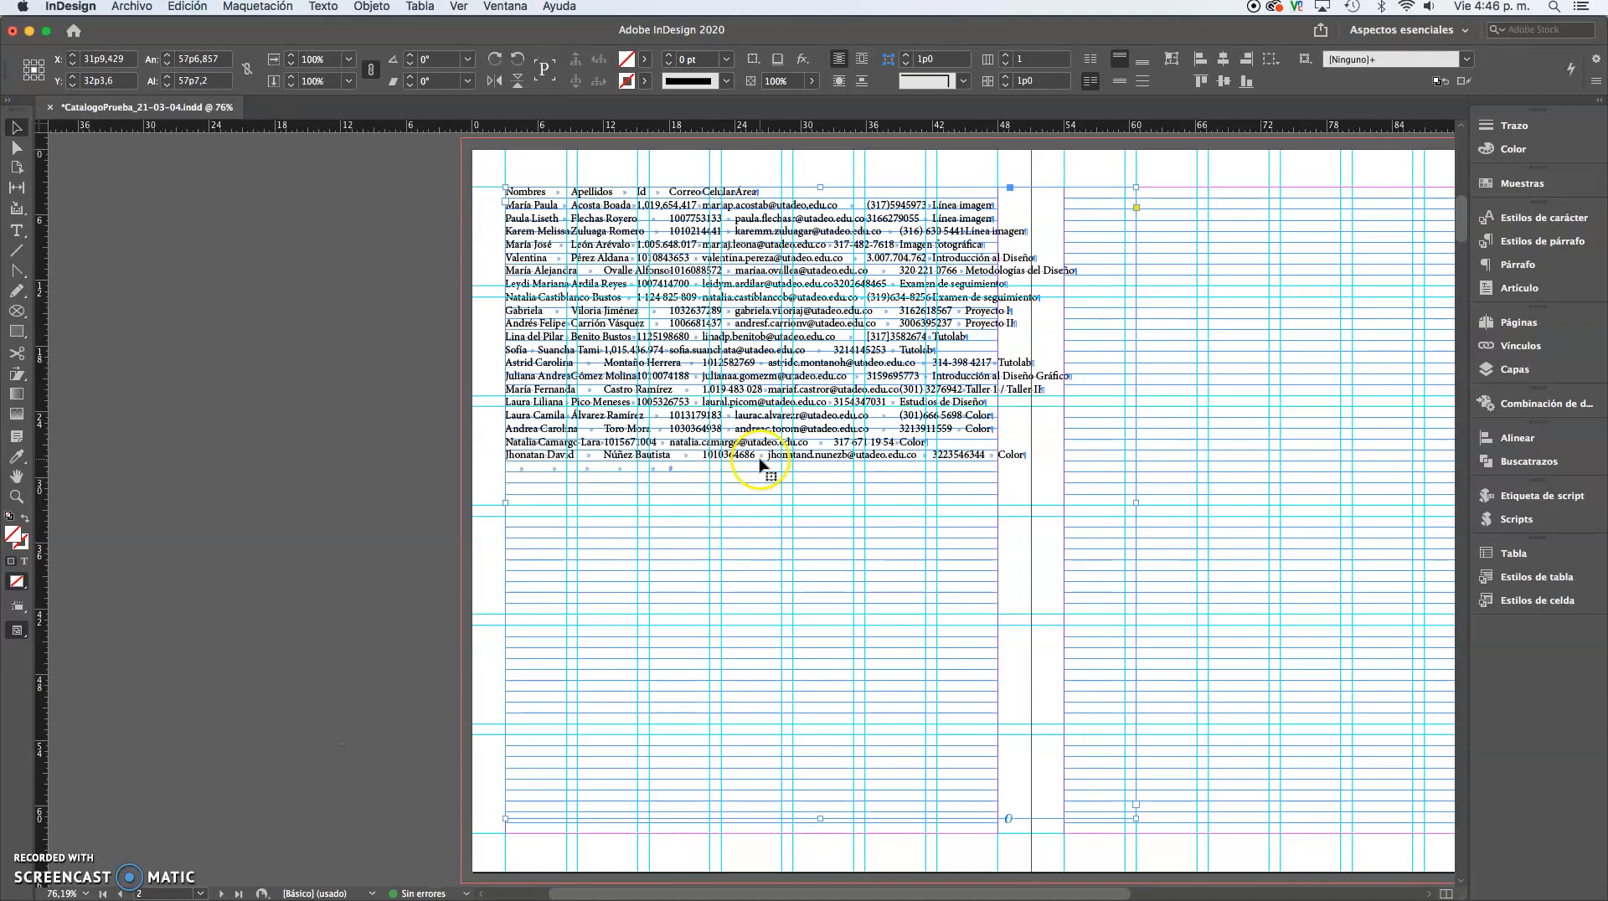
Step: Select all the contact text and convert it to a table with Tabulación as column separator and Párrafo as row separator
{"action": "double_click", "coordinate": [648, 323]}
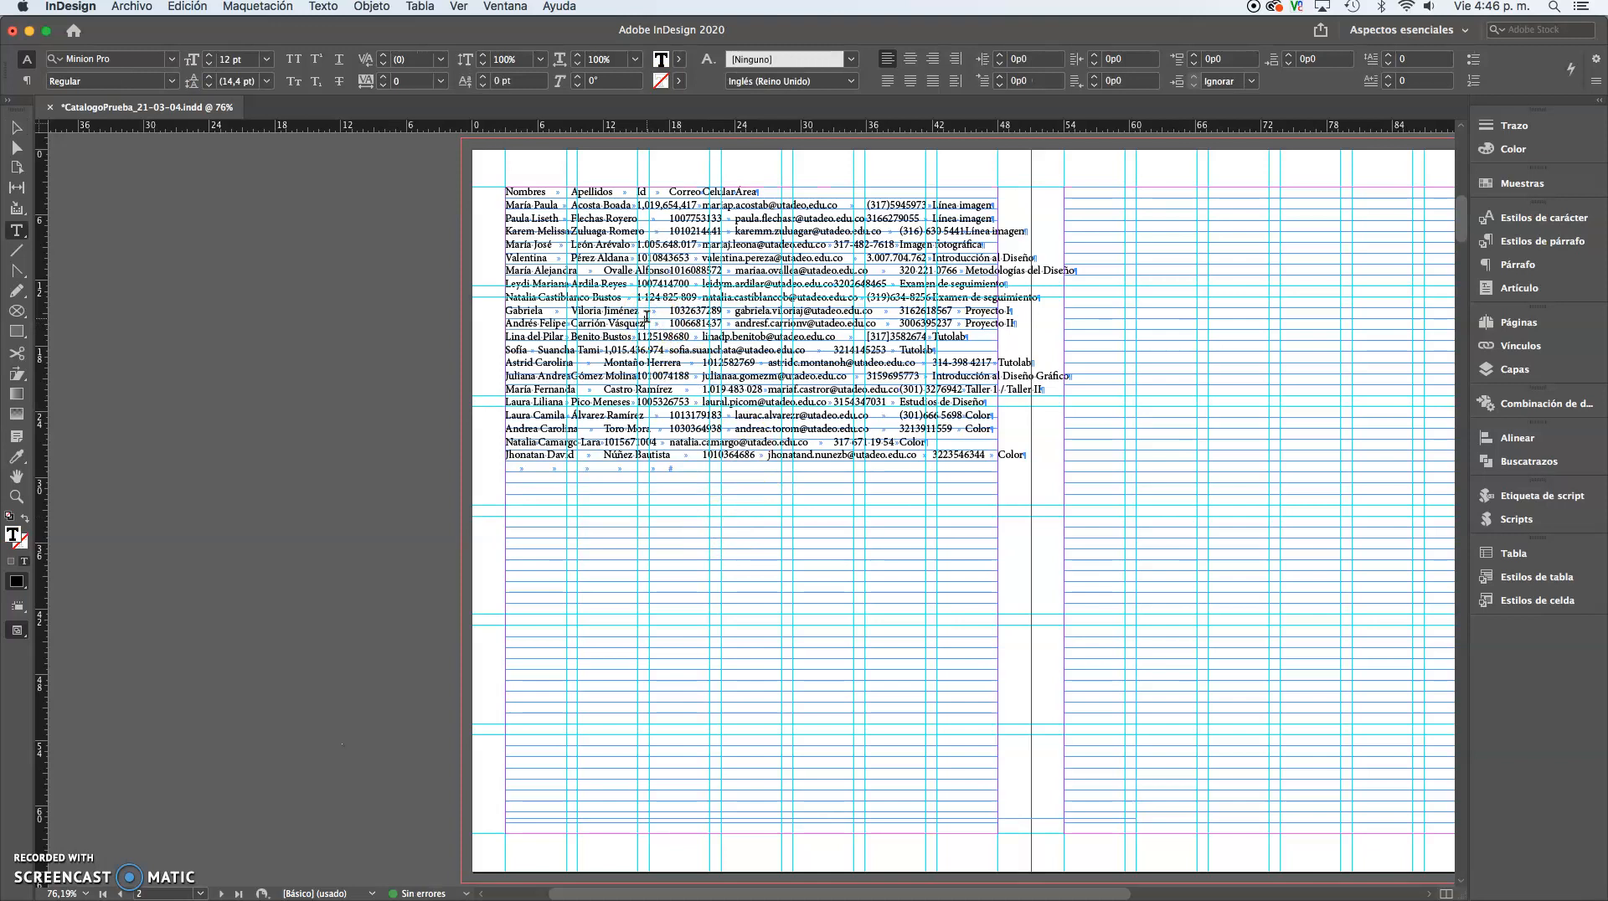
{"action": "triple_click", "coordinate": [648, 319]}
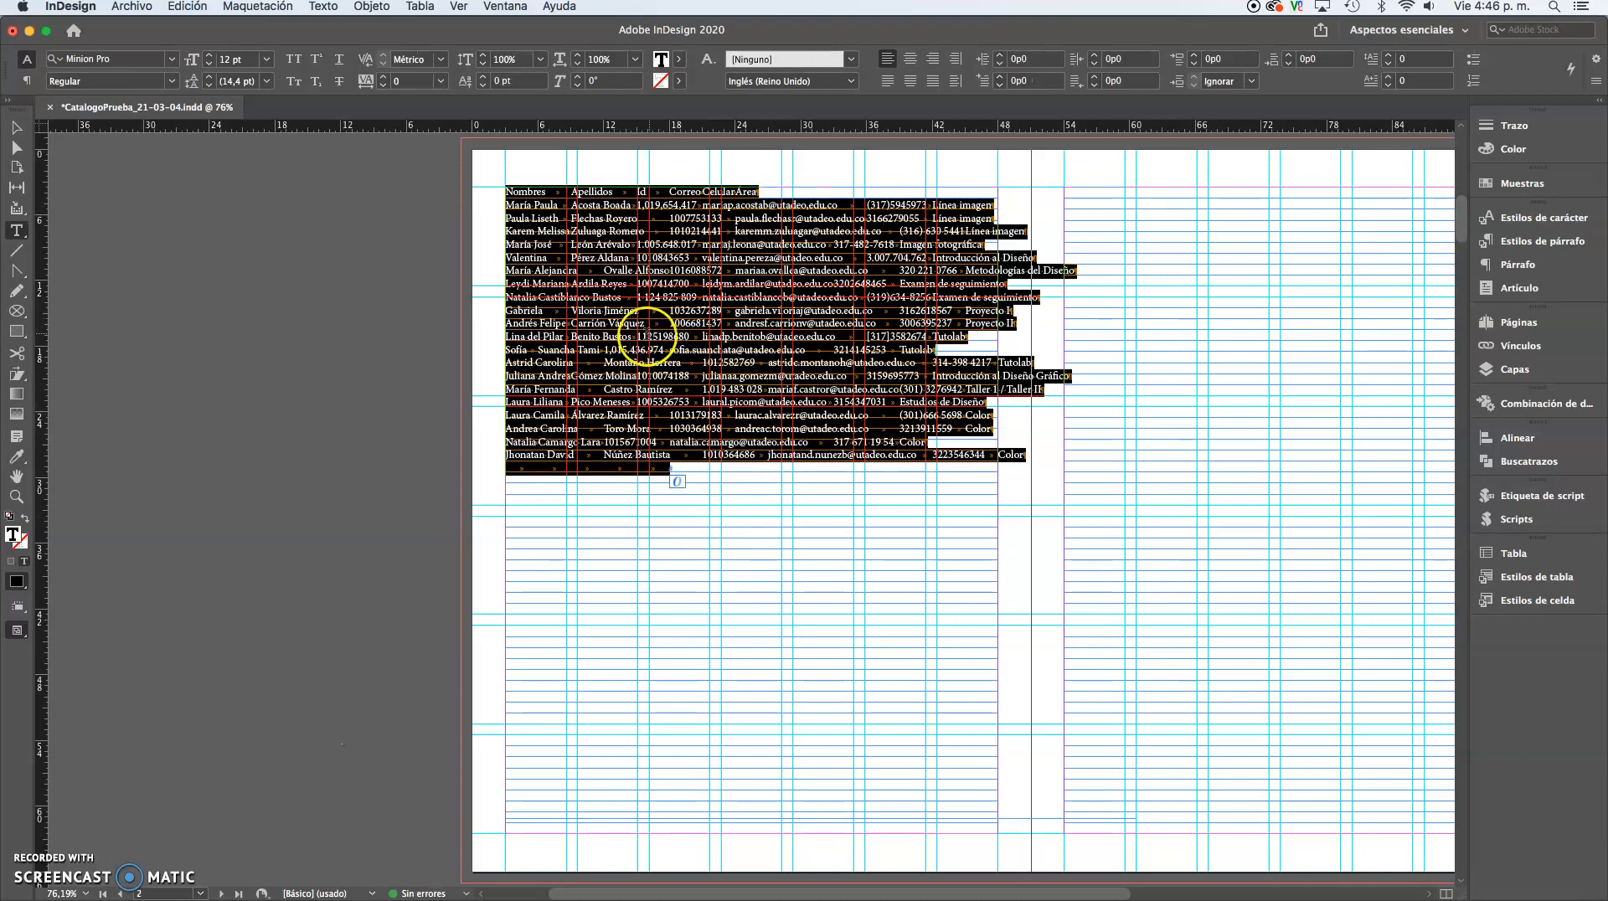
{"action": "left_click", "coordinate": [421, 8]}
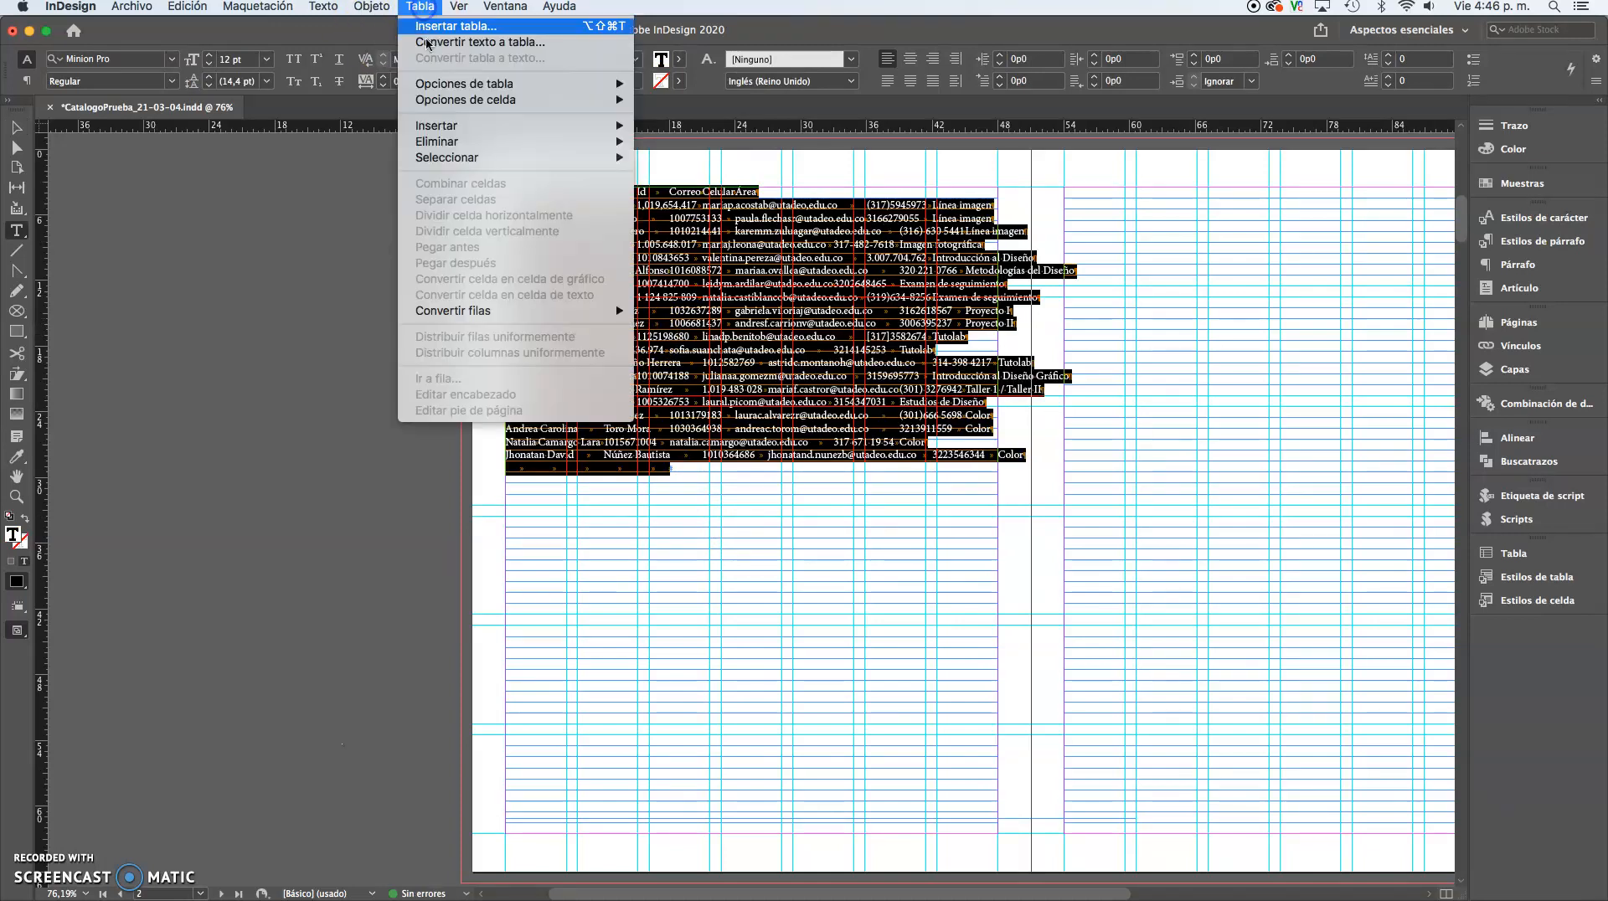
{"action": "left_click", "coordinate": [474, 48]}
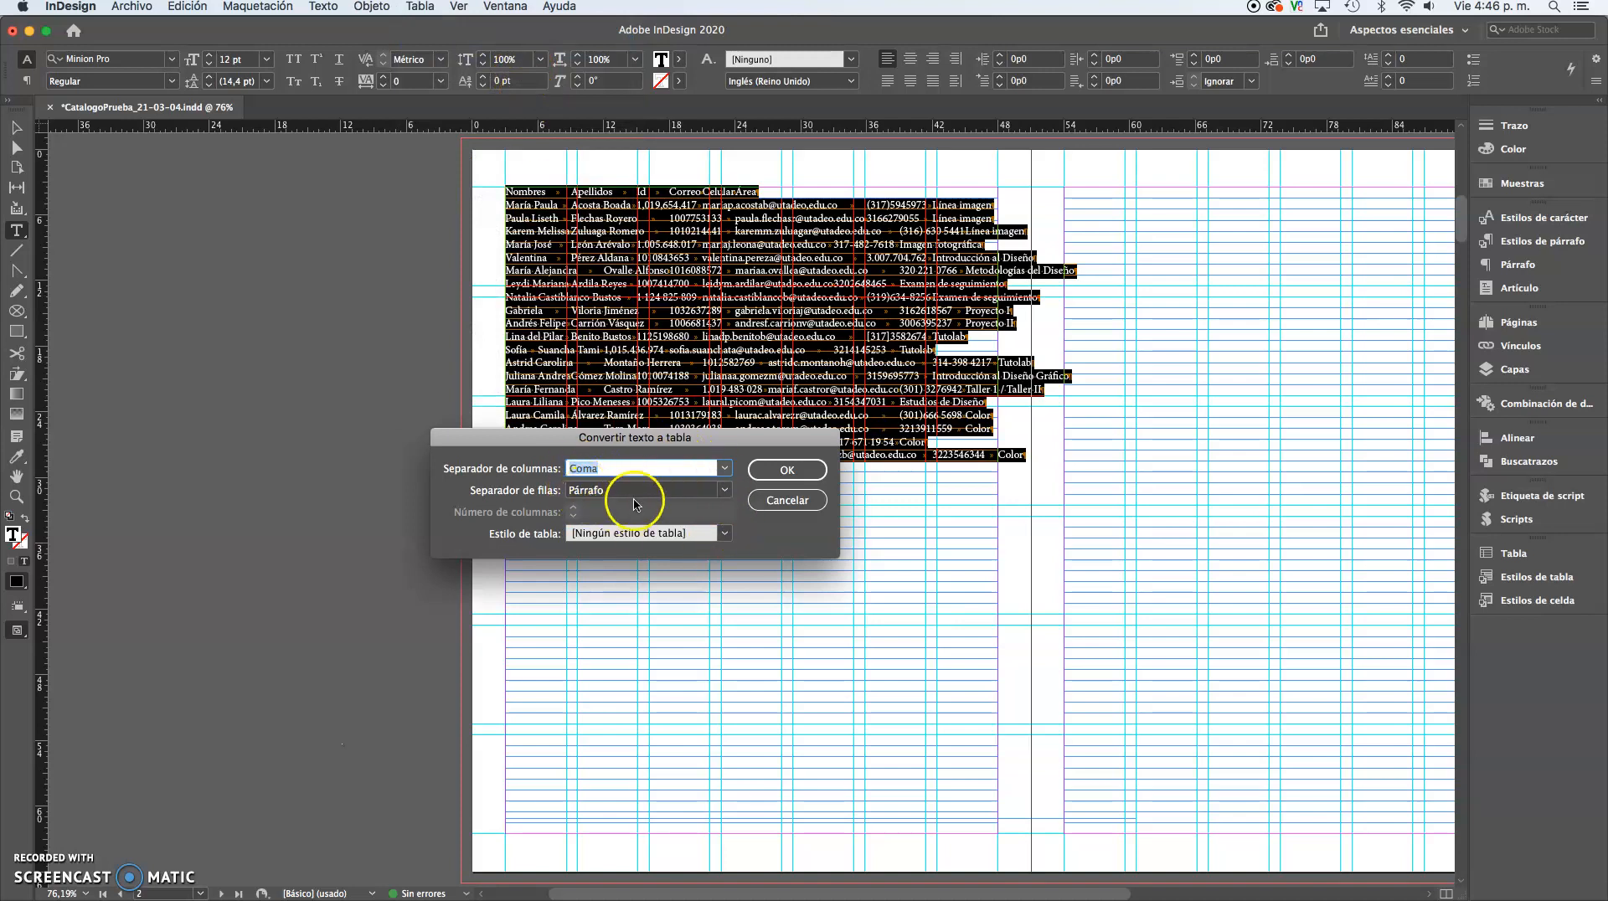
{"action": "left_click", "coordinate": [724, 468]}
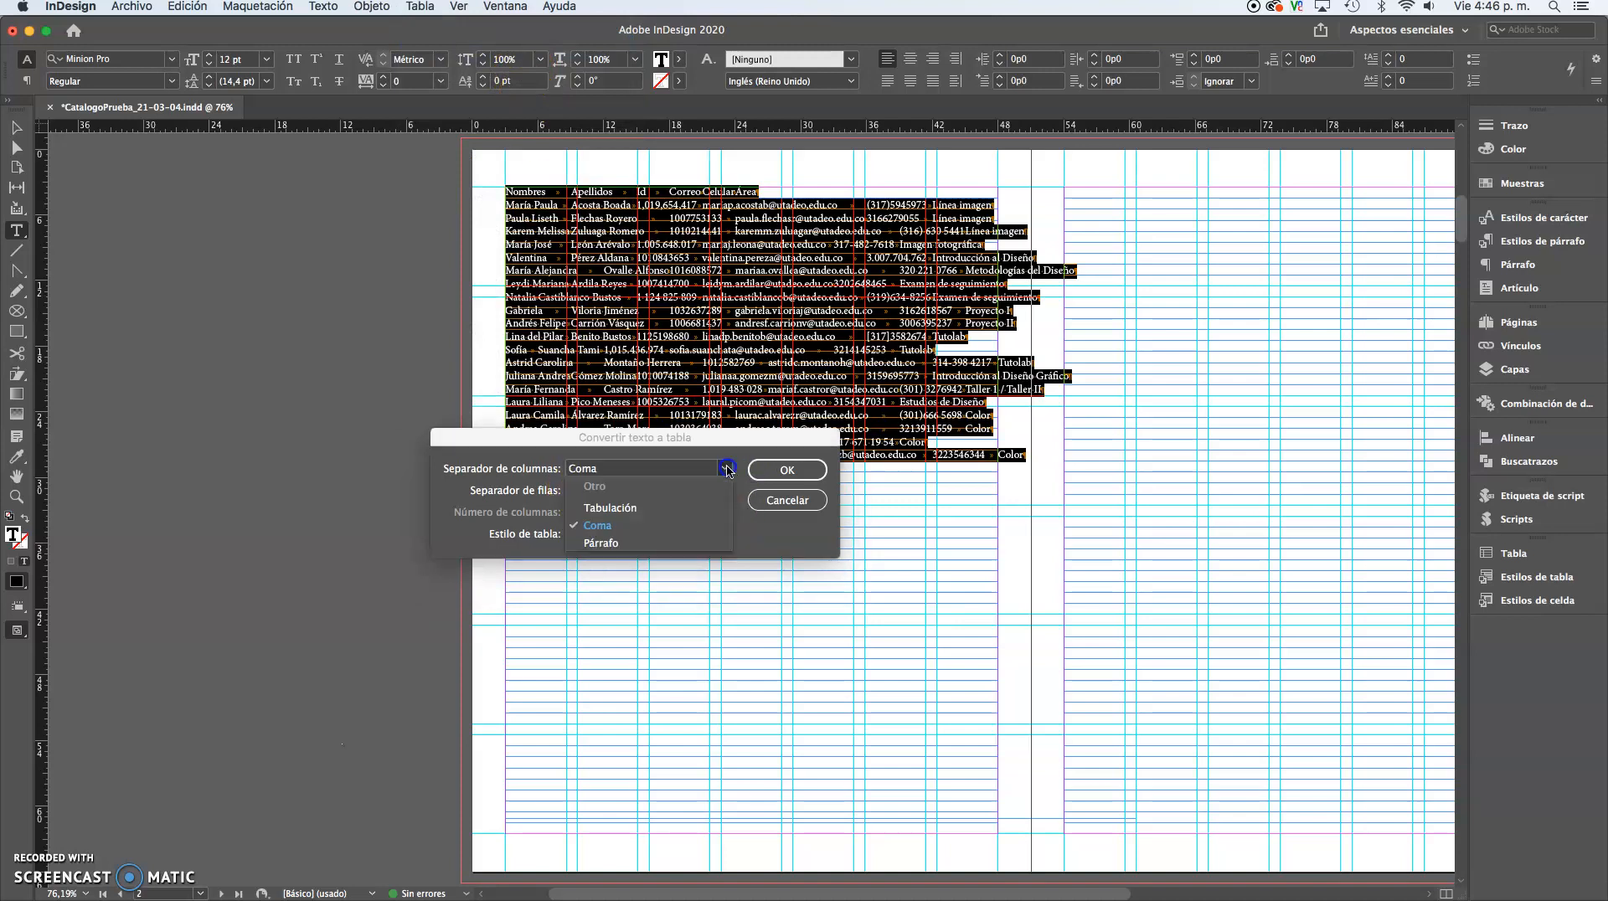
{"action": "left_click", "coordinate": [630, 510]}
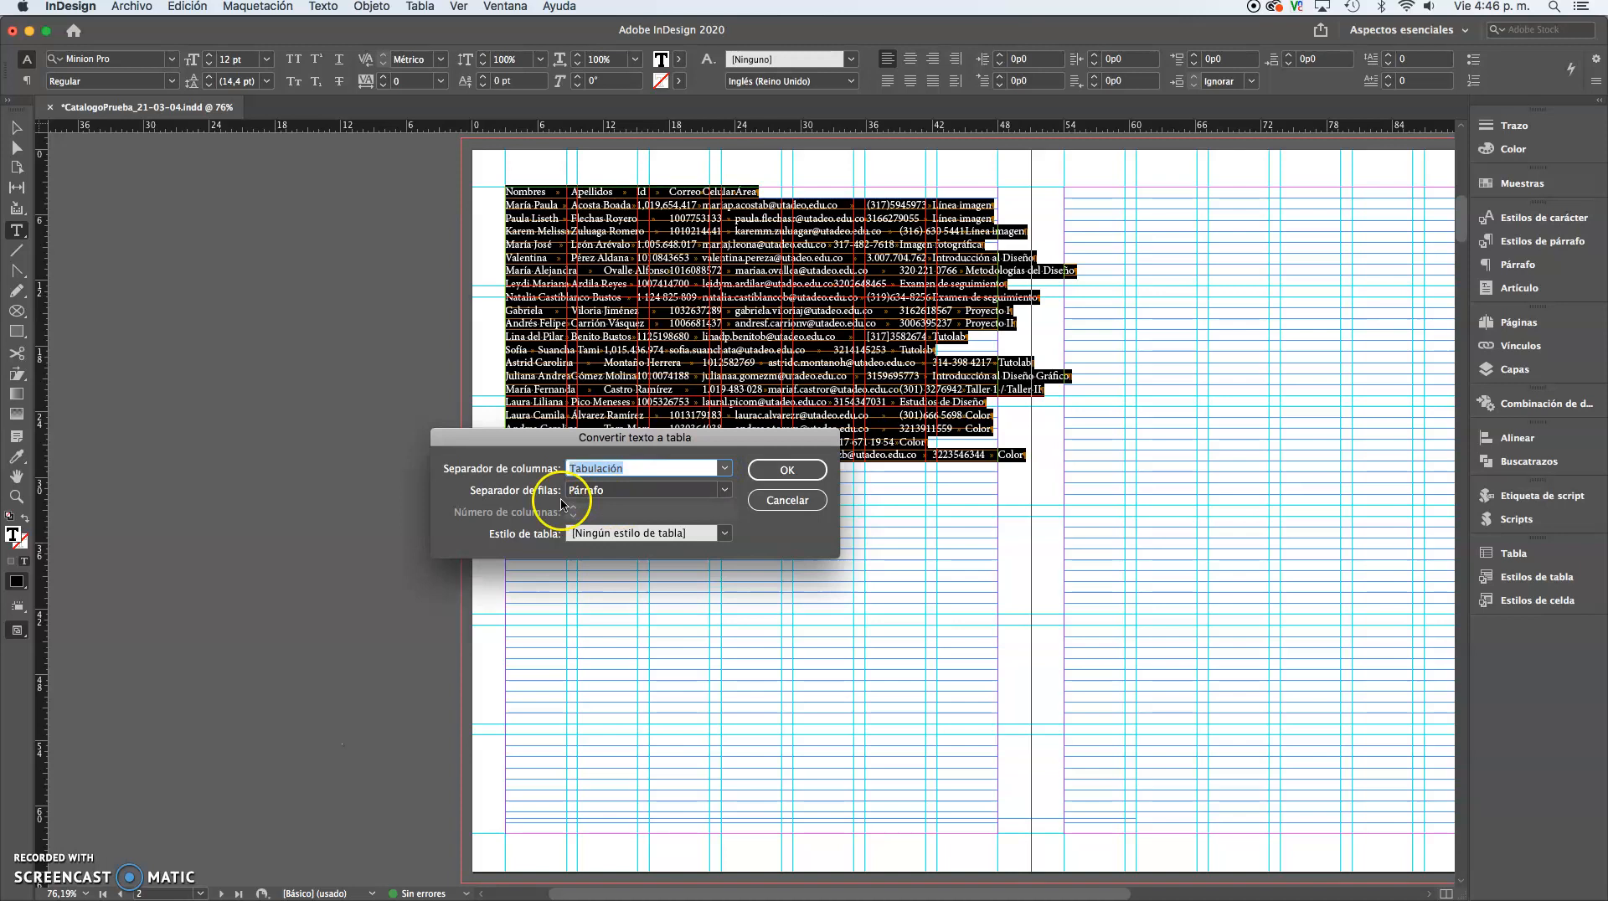
{"action": "left_click", "coordinate": [798, 475]}
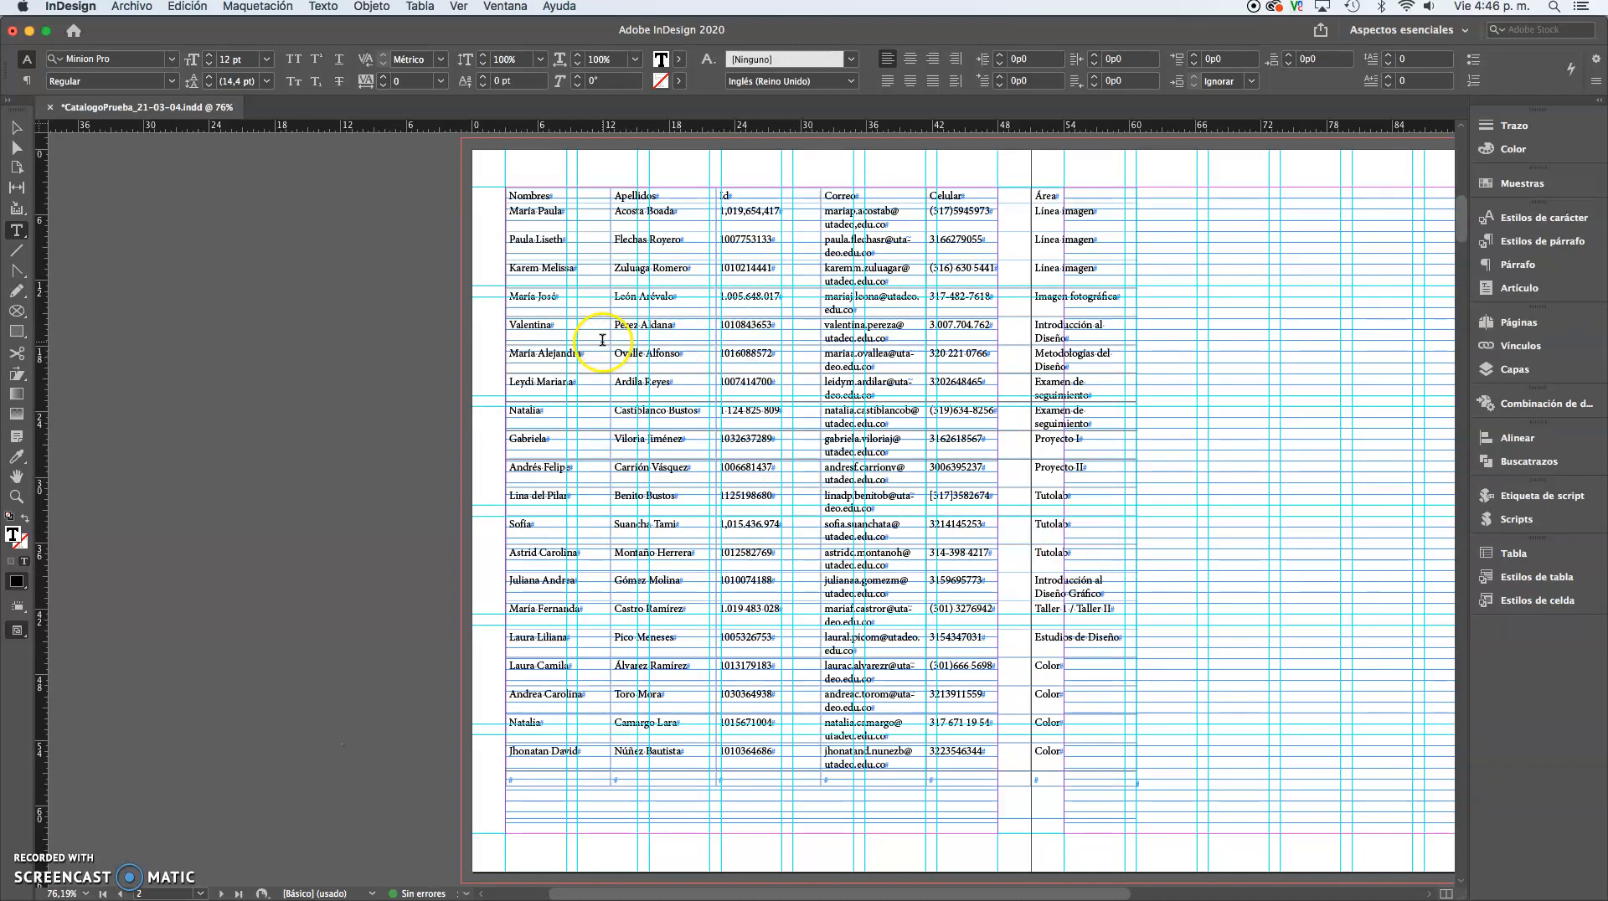
Step: Widen the Correo column until each e-mail fits on one line, and slightly widen the Área column
{"action": "left_click_drag", "start_coordinate": [927, 316], "coordinate": [976, 305]}
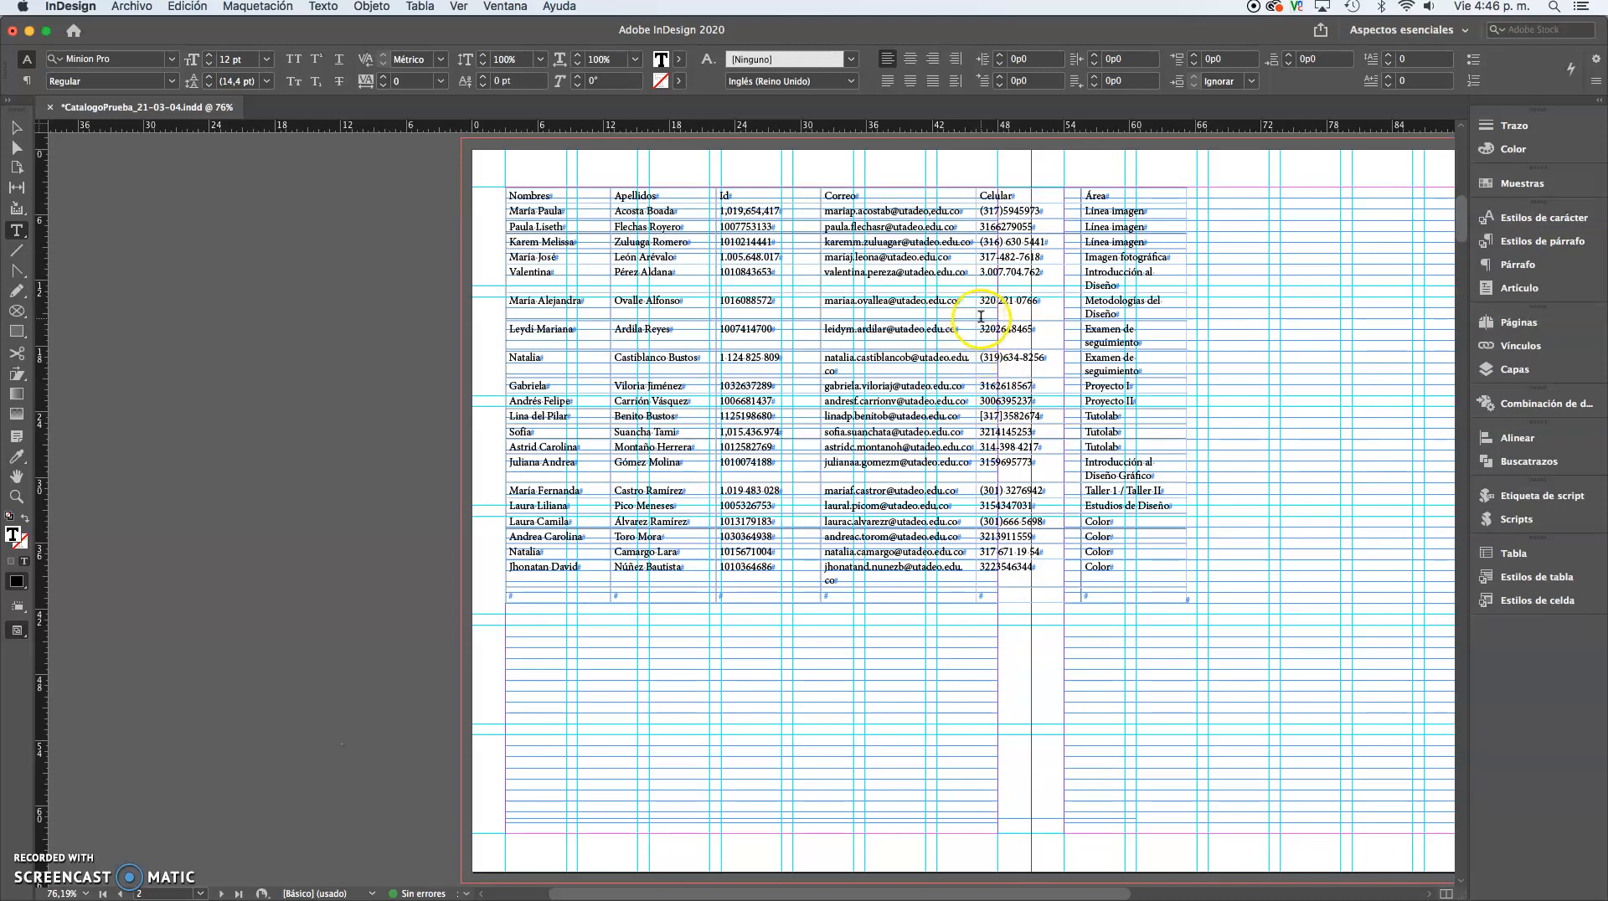
{"action": "left_click_drag", "start_coordinate": [978, 316], "coordinate": [995, 316]}
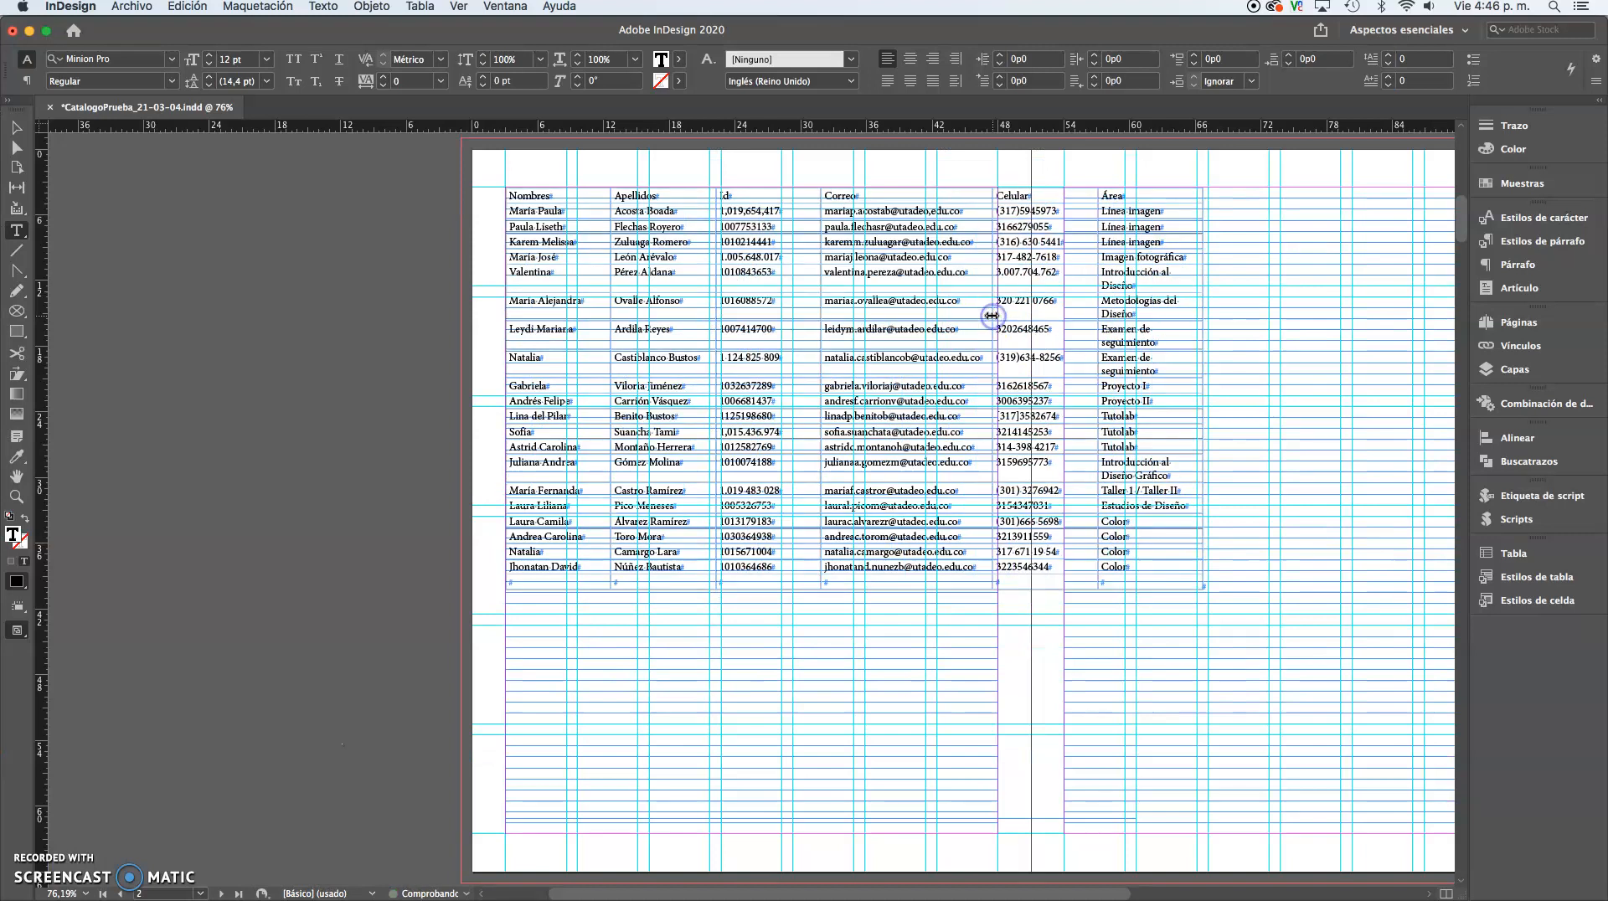
{"action": "left_click_drag", "start_coordinate": [1201, 310], "coordinate": [1210, 311]}
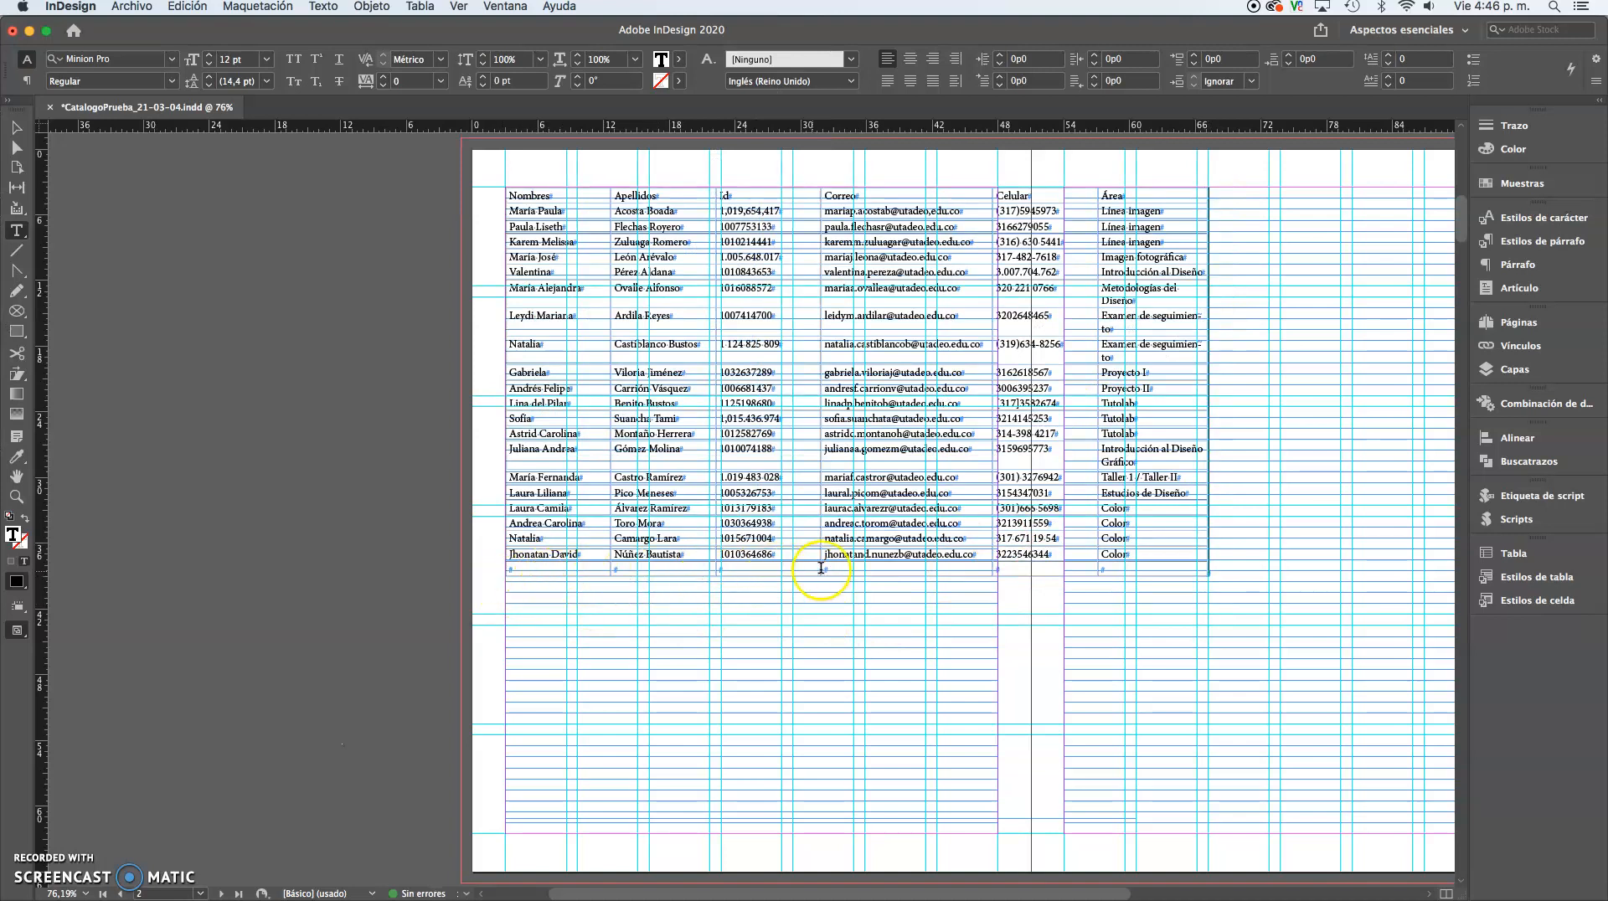
Step: Delete the empty last row of the contact table
{"action": "left_click", "coordinate": [1138, 571]}
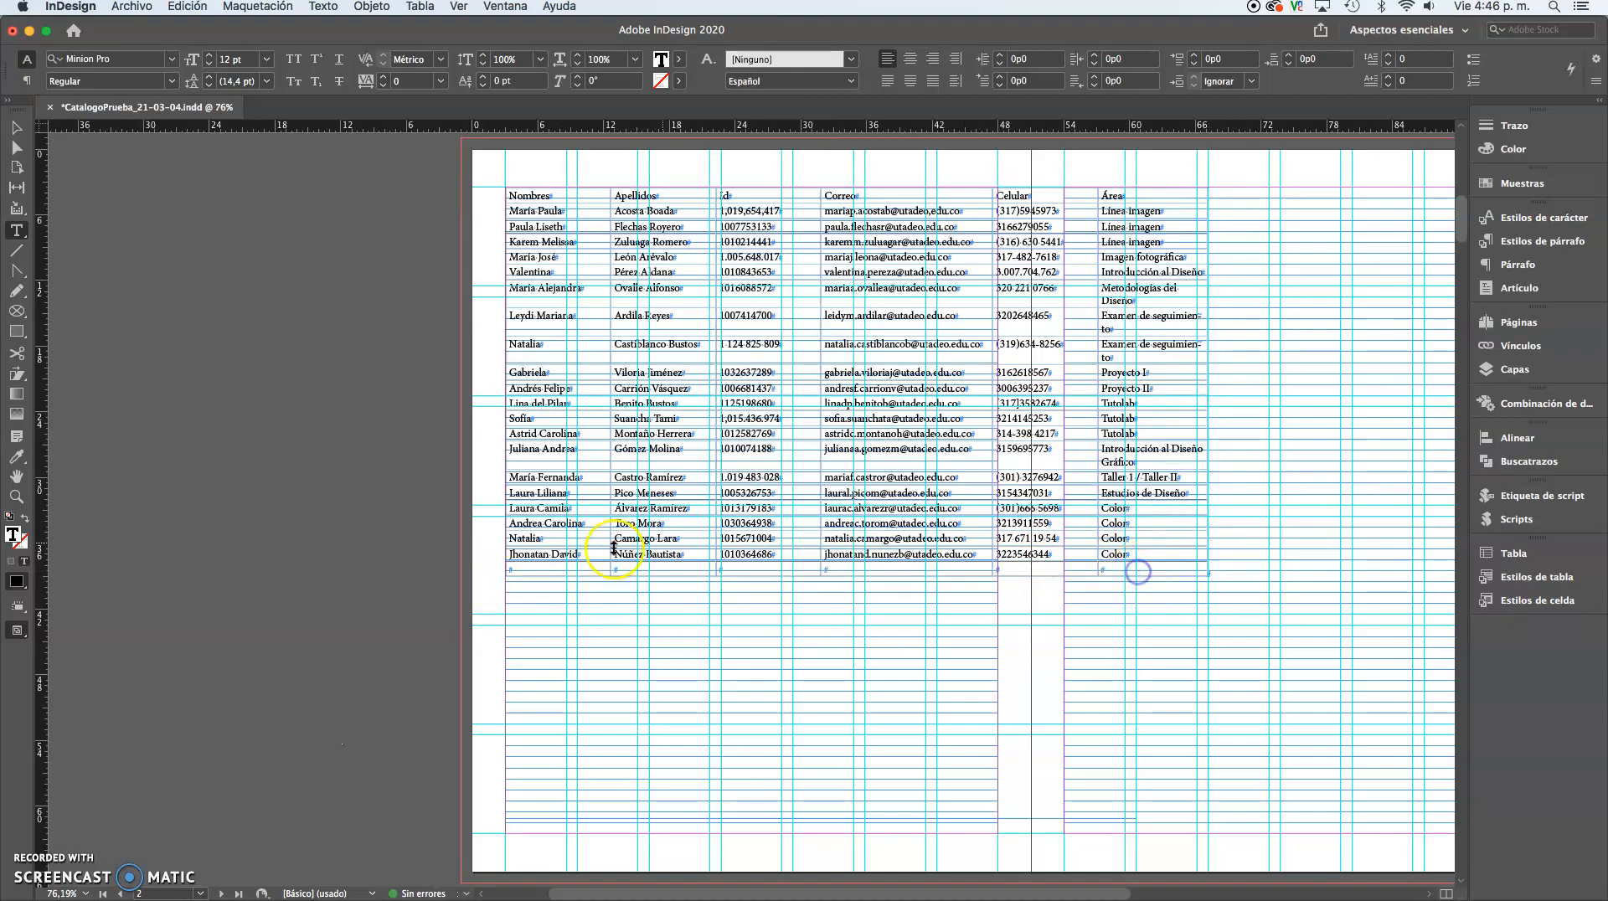
{"action": "left_click", "coordinate": [499, 568]}
{"action": "right_click", "coordinate": [503, 569]}
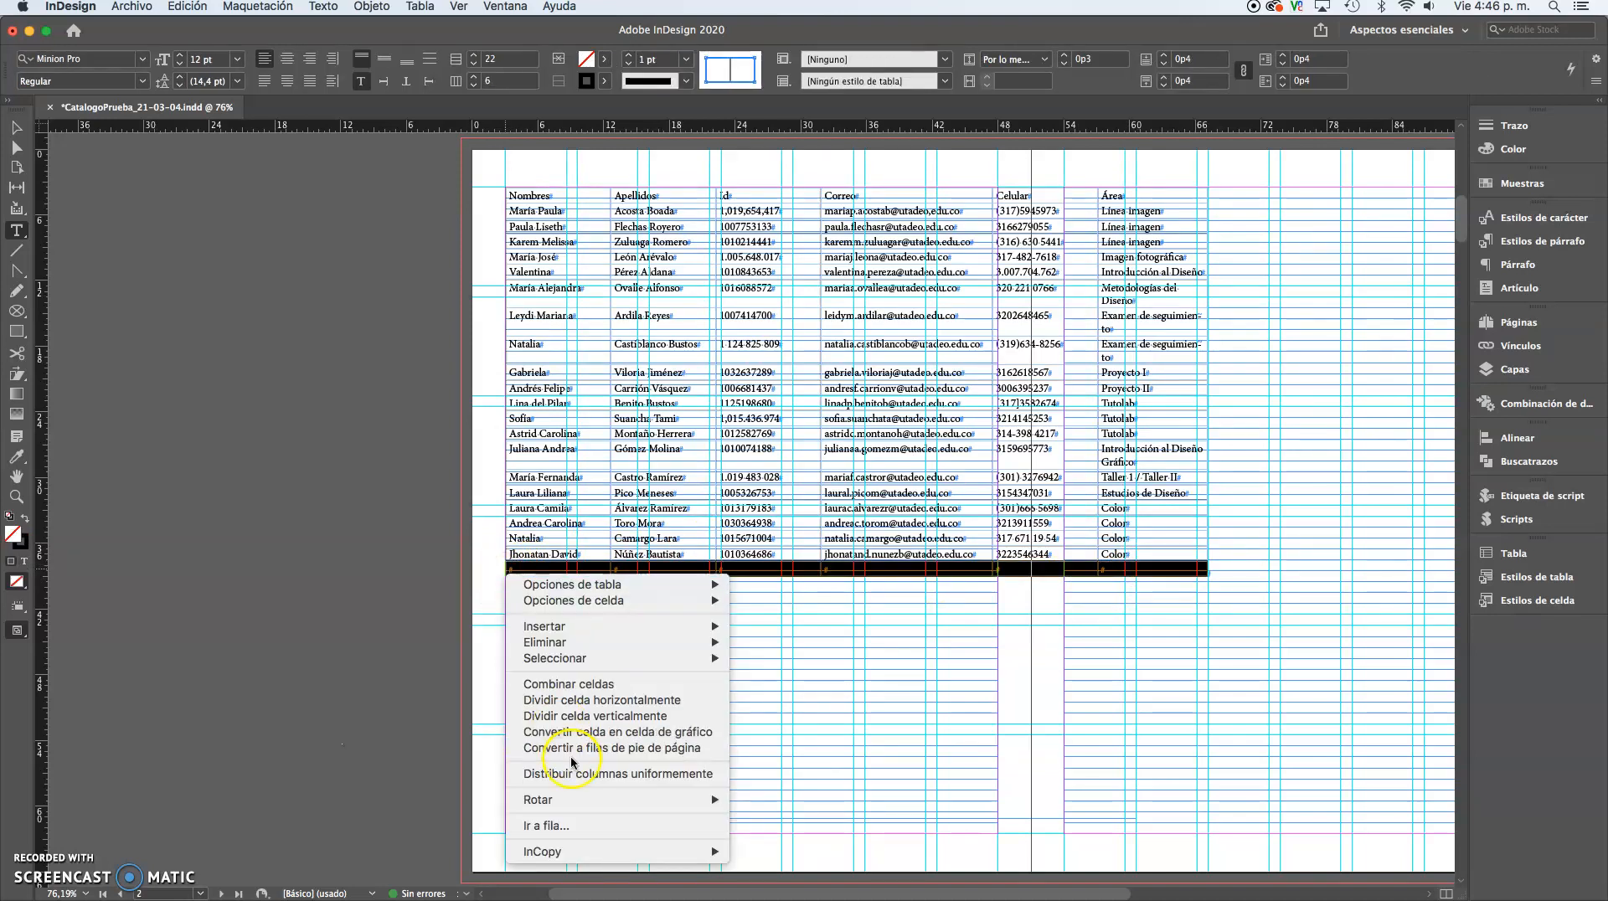
{"action": "mouse_move", "coordinate": [559, 643]}
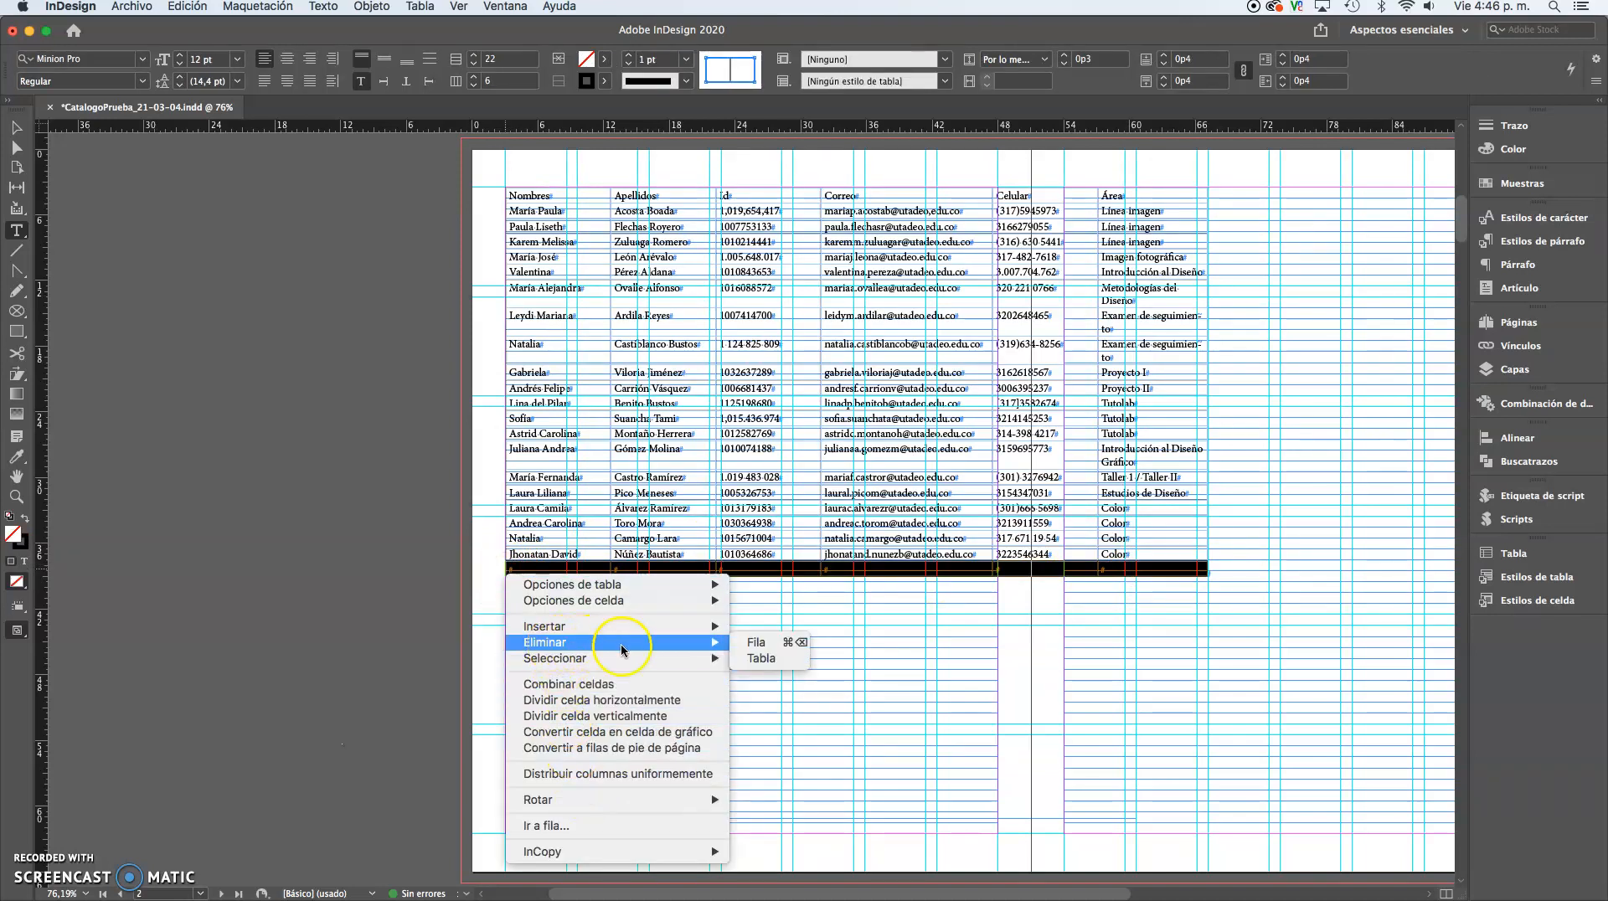
{"action": "left_click", "coordinate": [750, 643]}
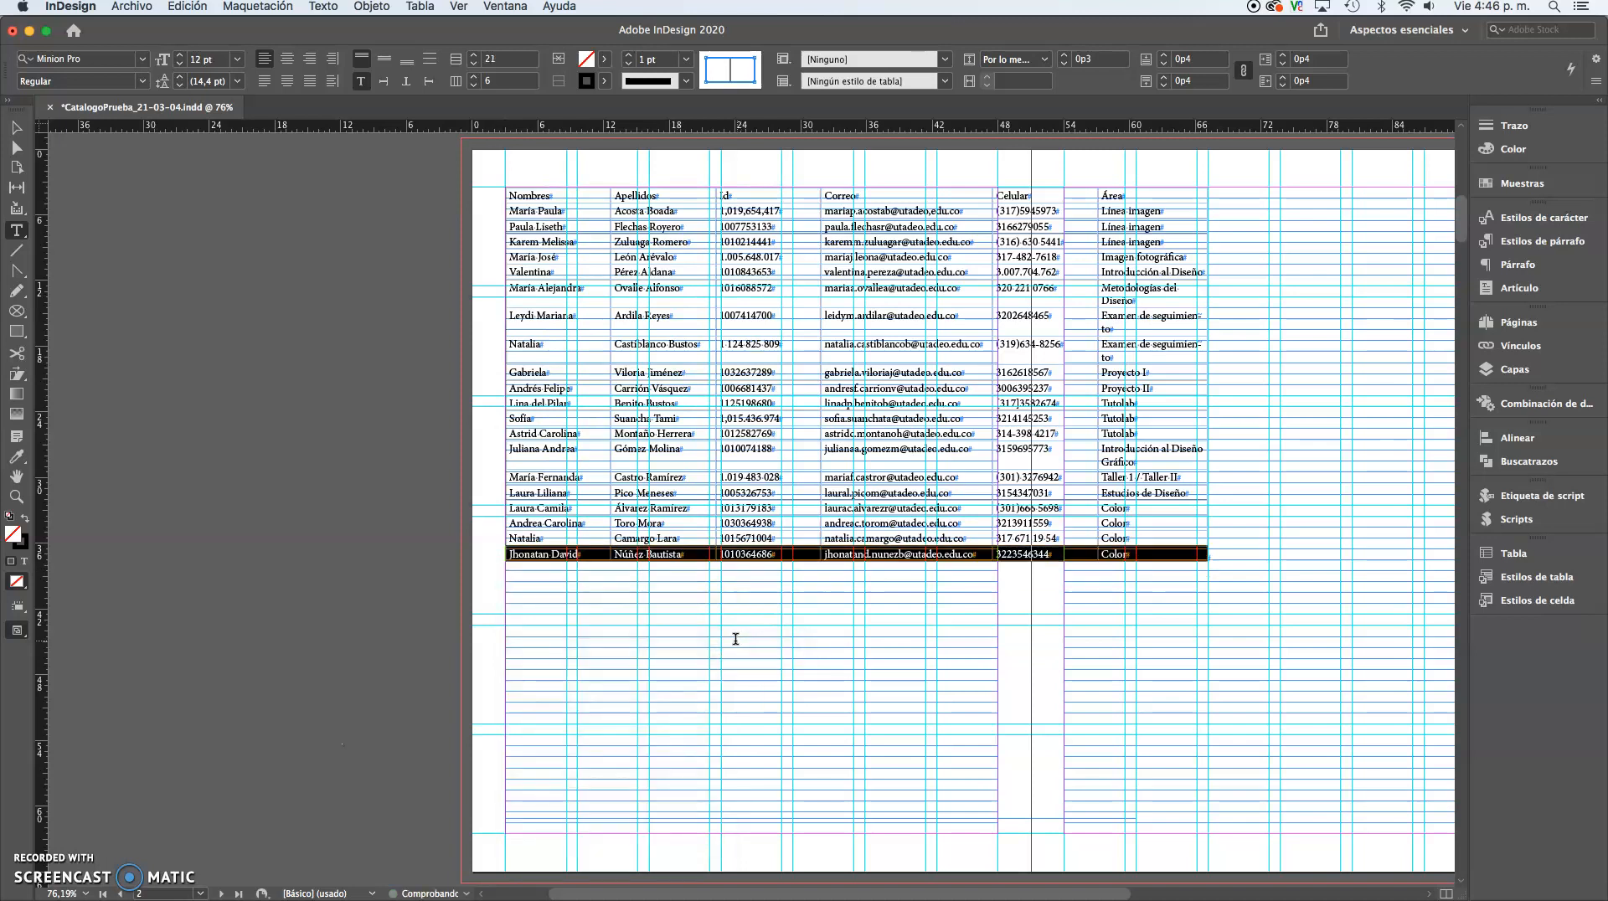